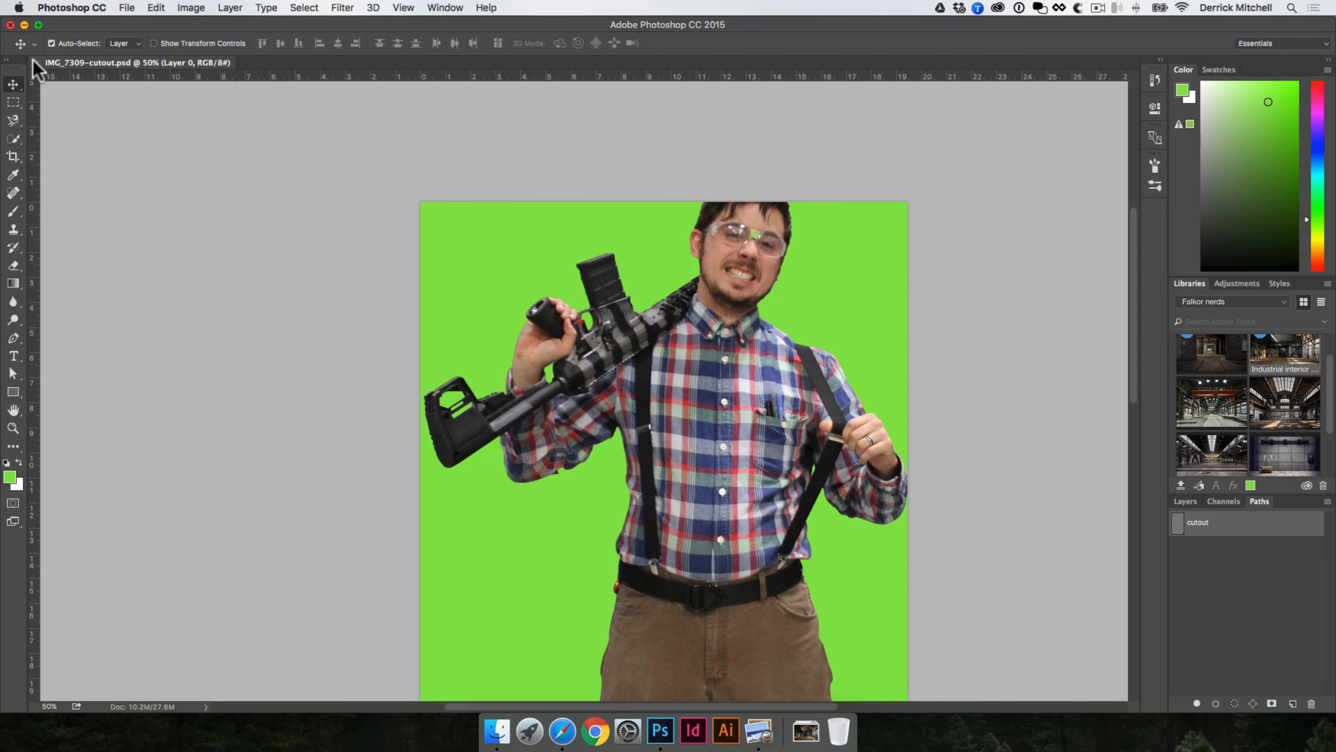
- Close the cutout document and create a new U.S. Paper Letter document, 8.5 × 11 inches, 300 pixels/inch, RGB, white background
click(34, 62)
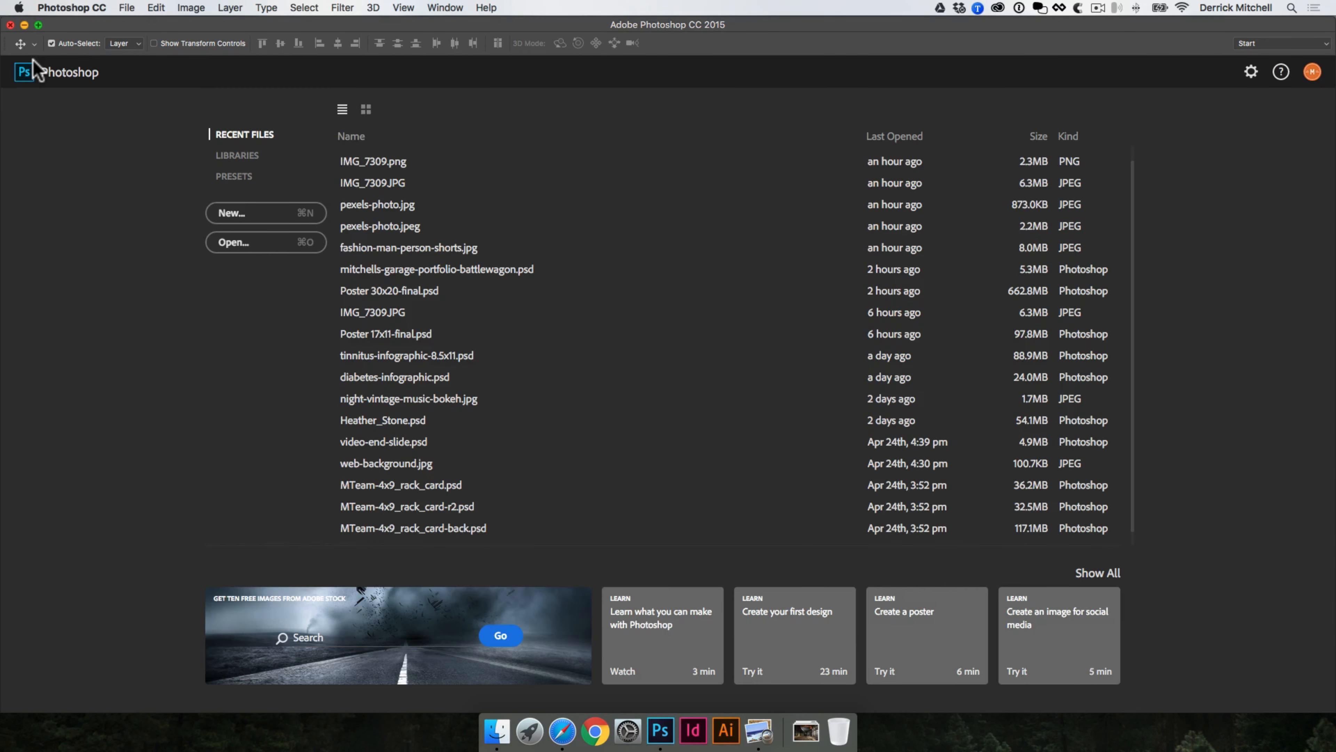
click(252, 216)
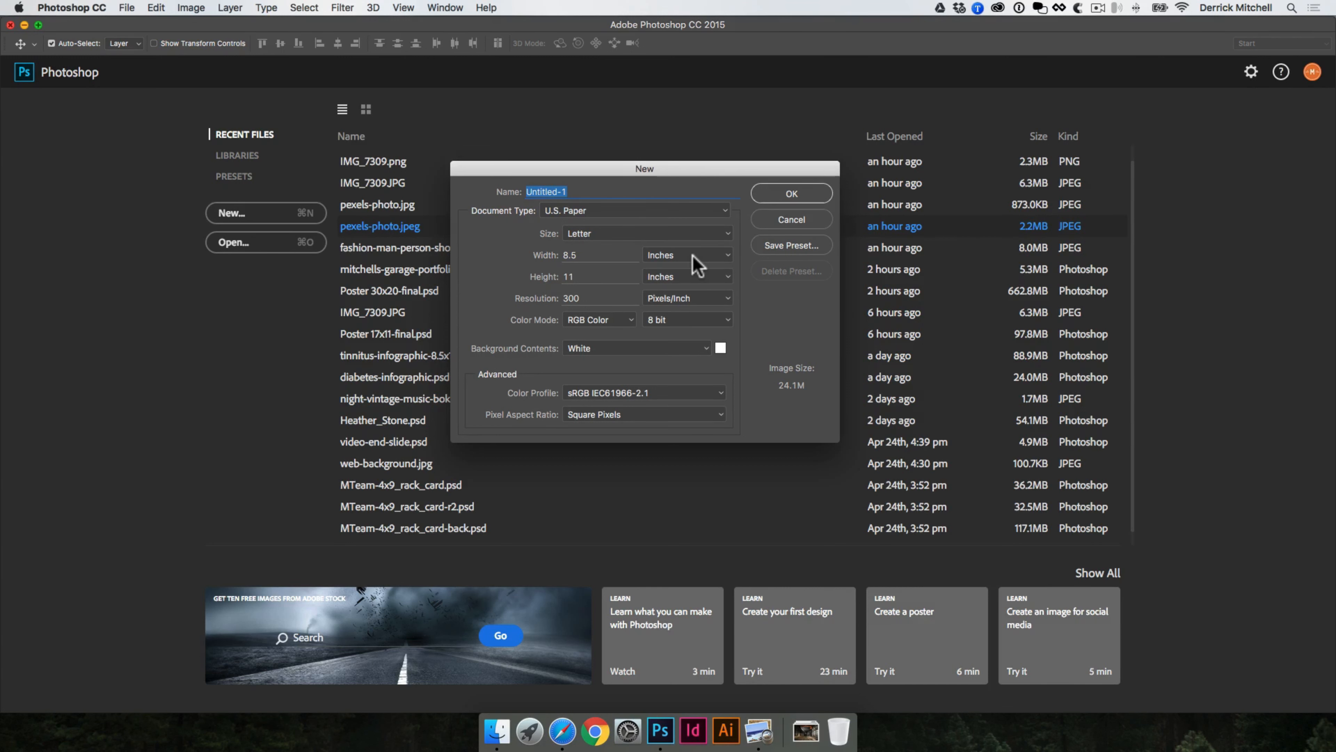
drag(659, 178, 857, 190)
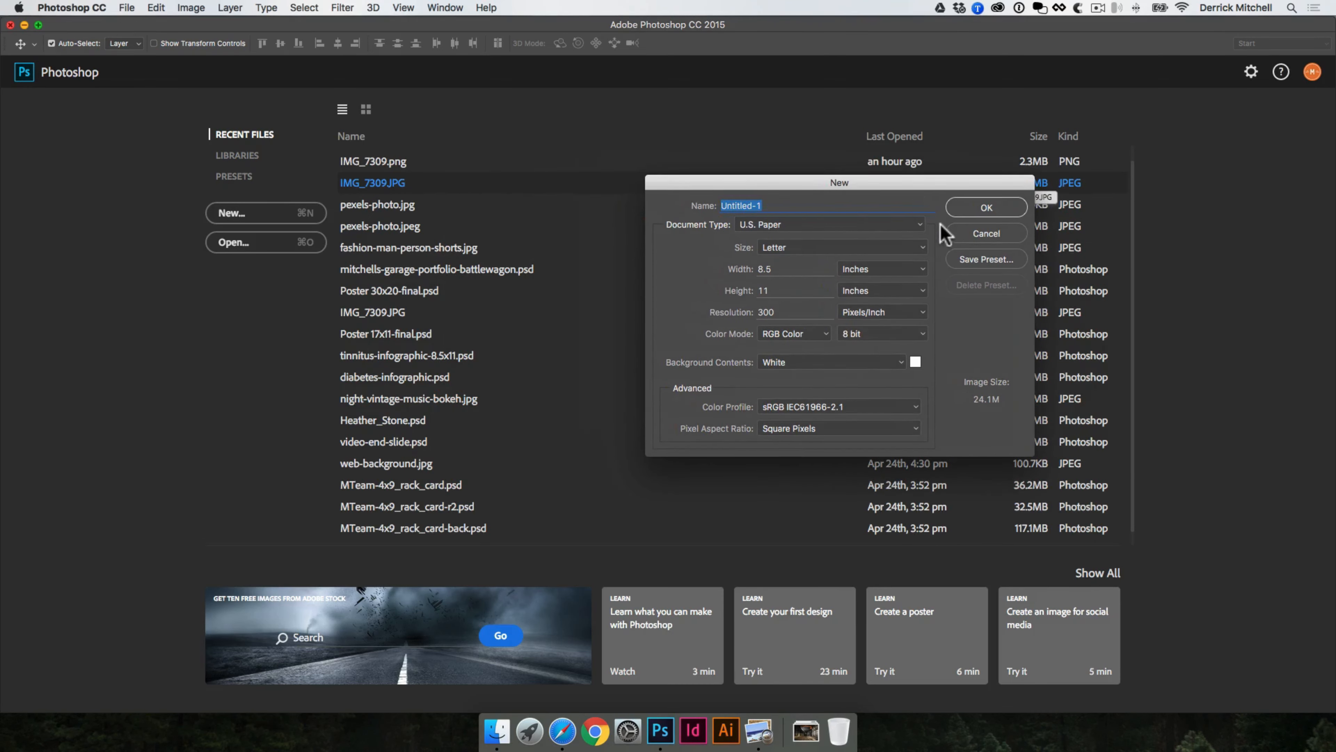
click(922, 225)
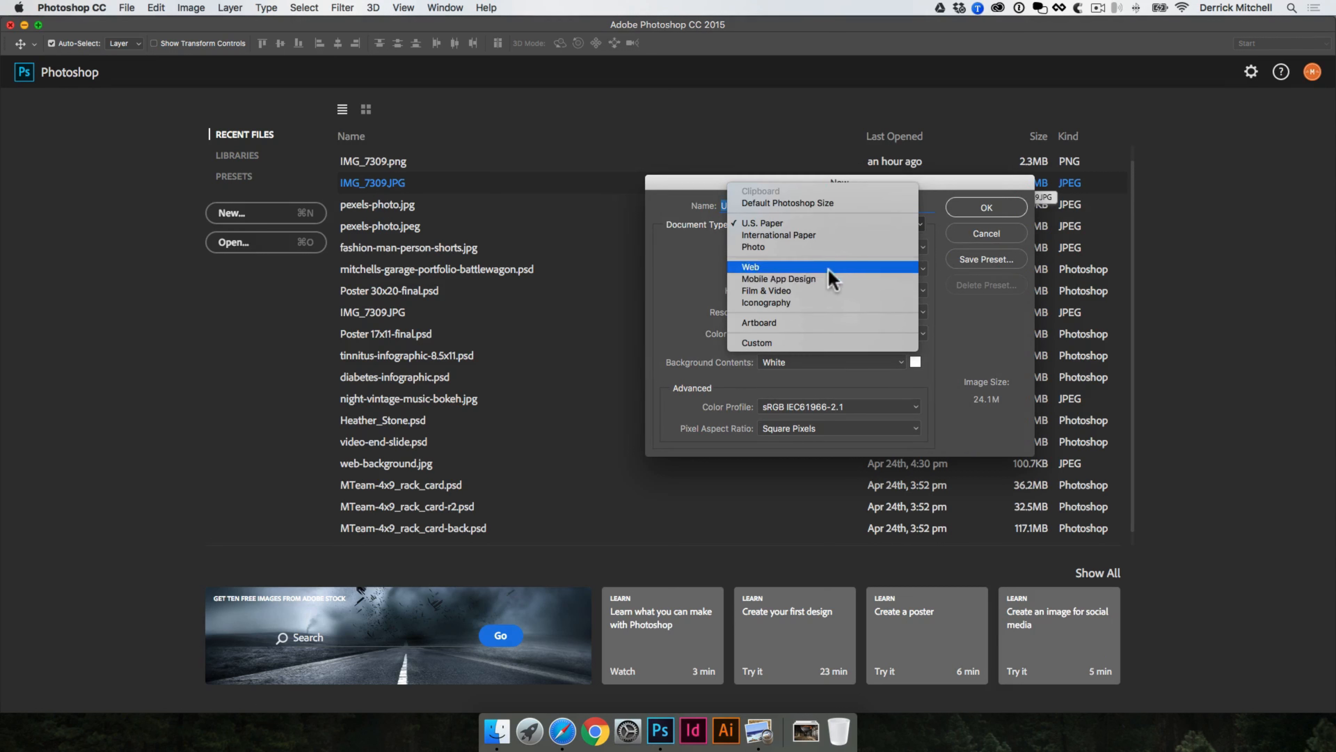
click(671, 278)
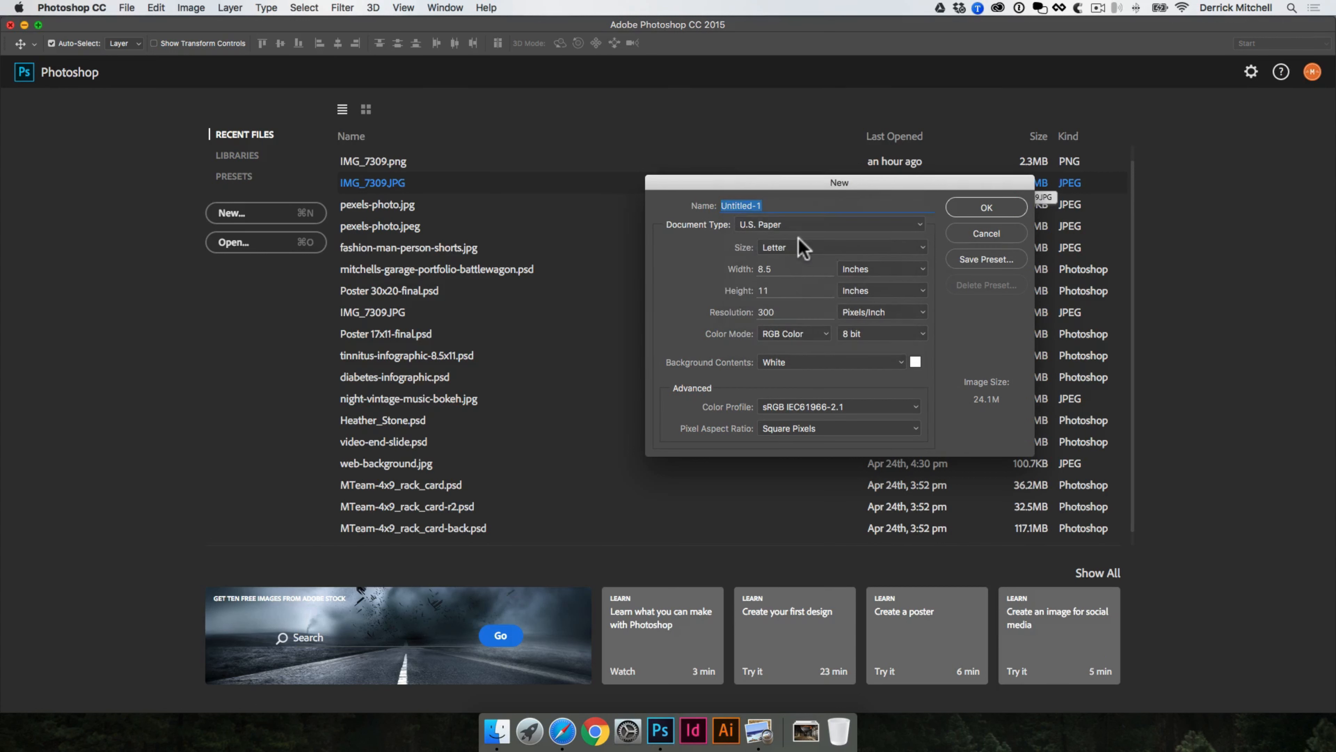
drag(844, 184, 816, 203)
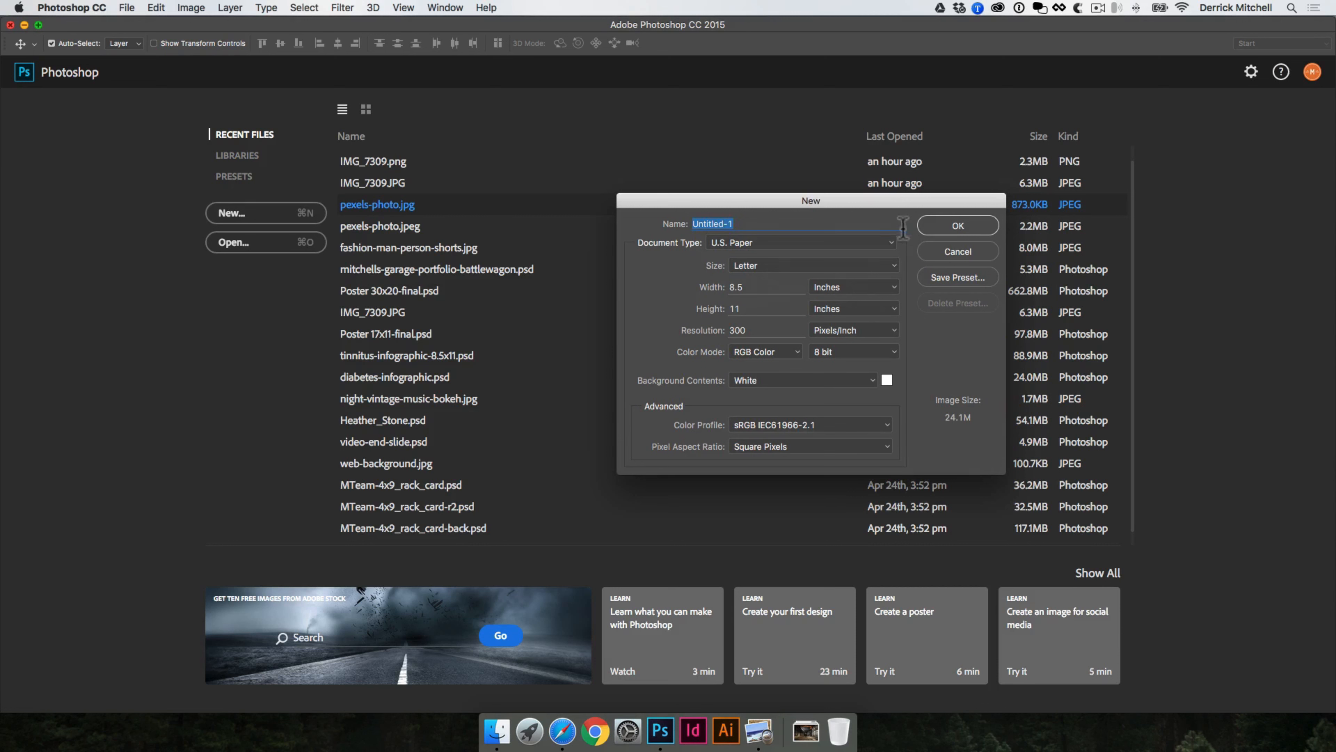
click(956, 226)
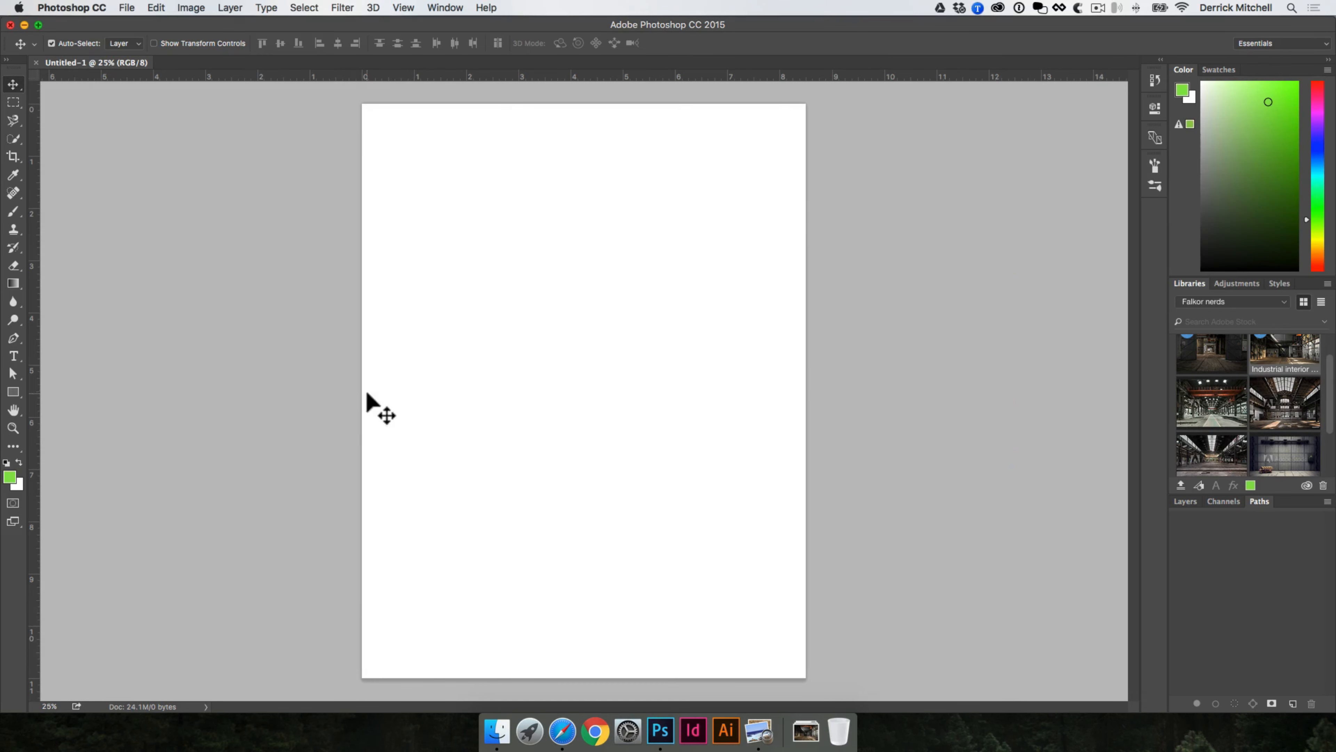
- Rotate the blank canvas 90° clockwise to landscape orientation
click(190, 7)
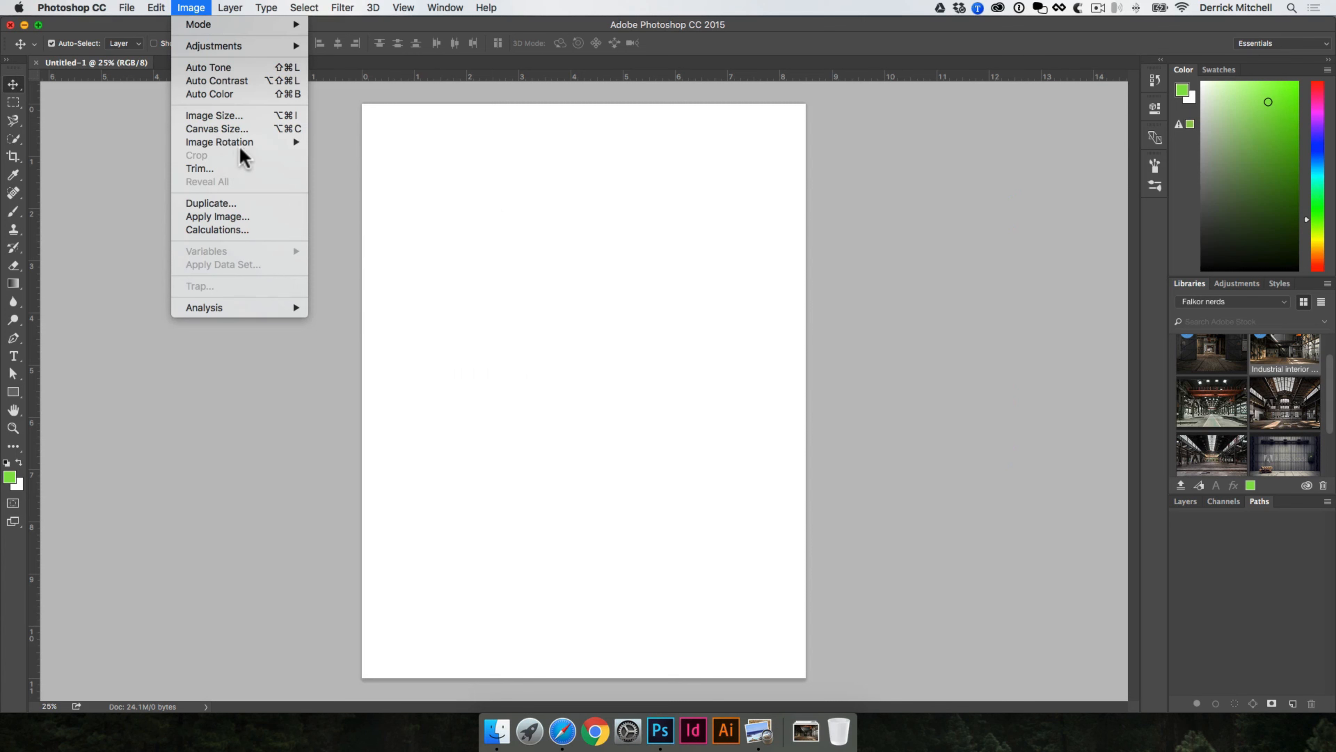
mouse_move(241, 152)
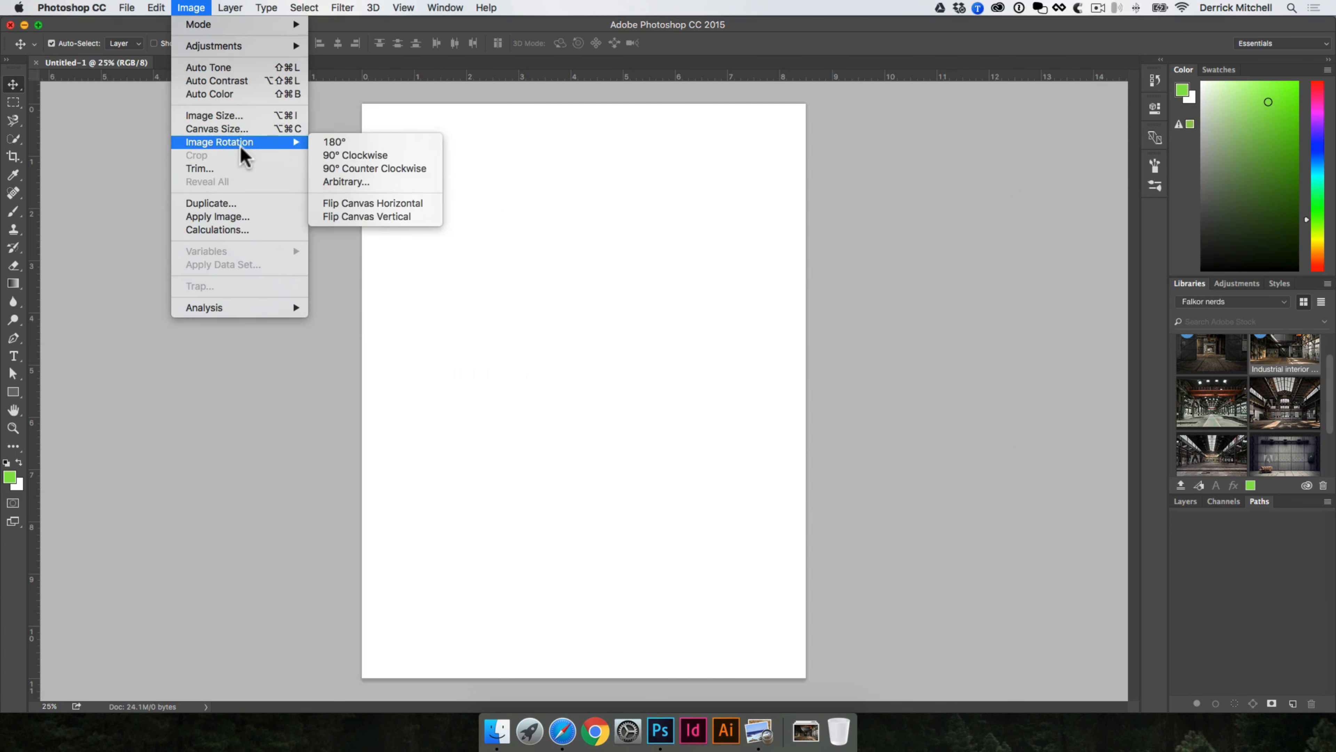
click(354, 157)
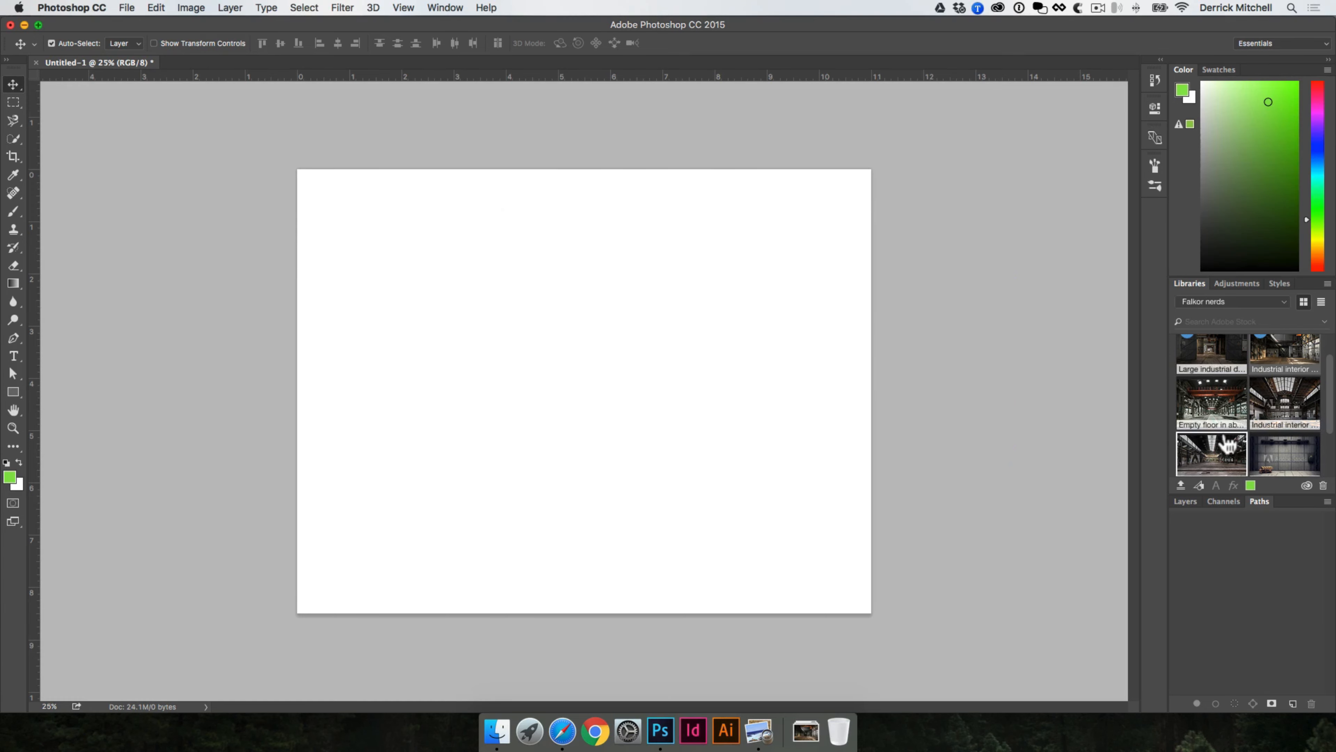
- Place the old factory interior image from the Falkor nerds library, scale it to about 82% to cover the canvas, and show the layers
scroll(1213, 442, up, 2)
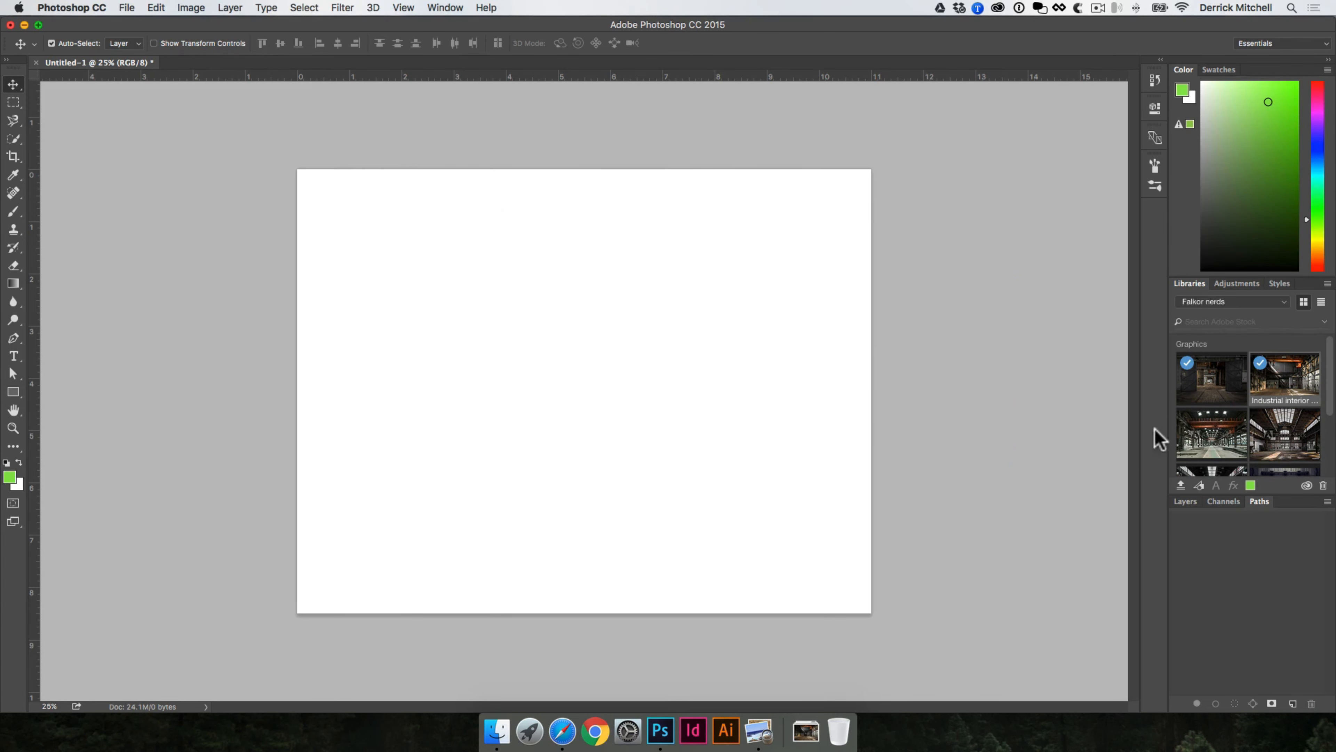
drag(1210, 379, 719, 329)
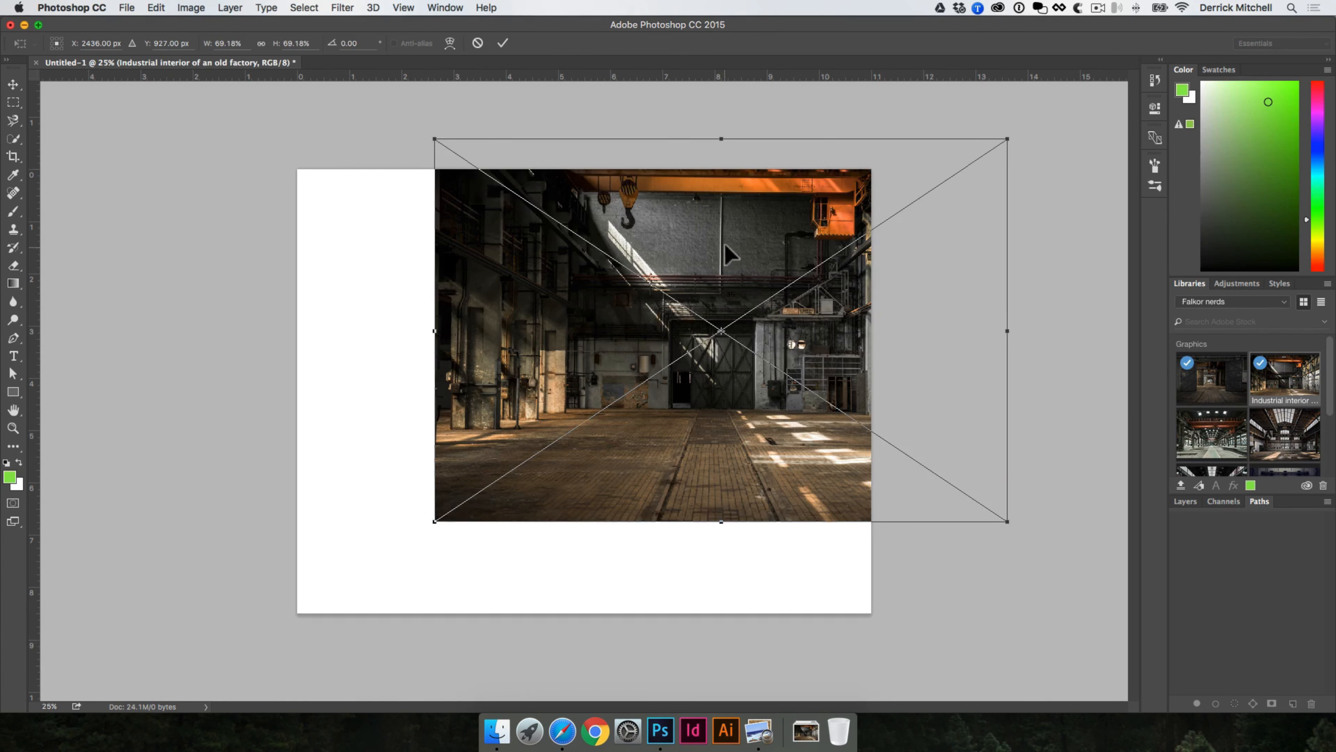
drag(729, 254, 592, 269)
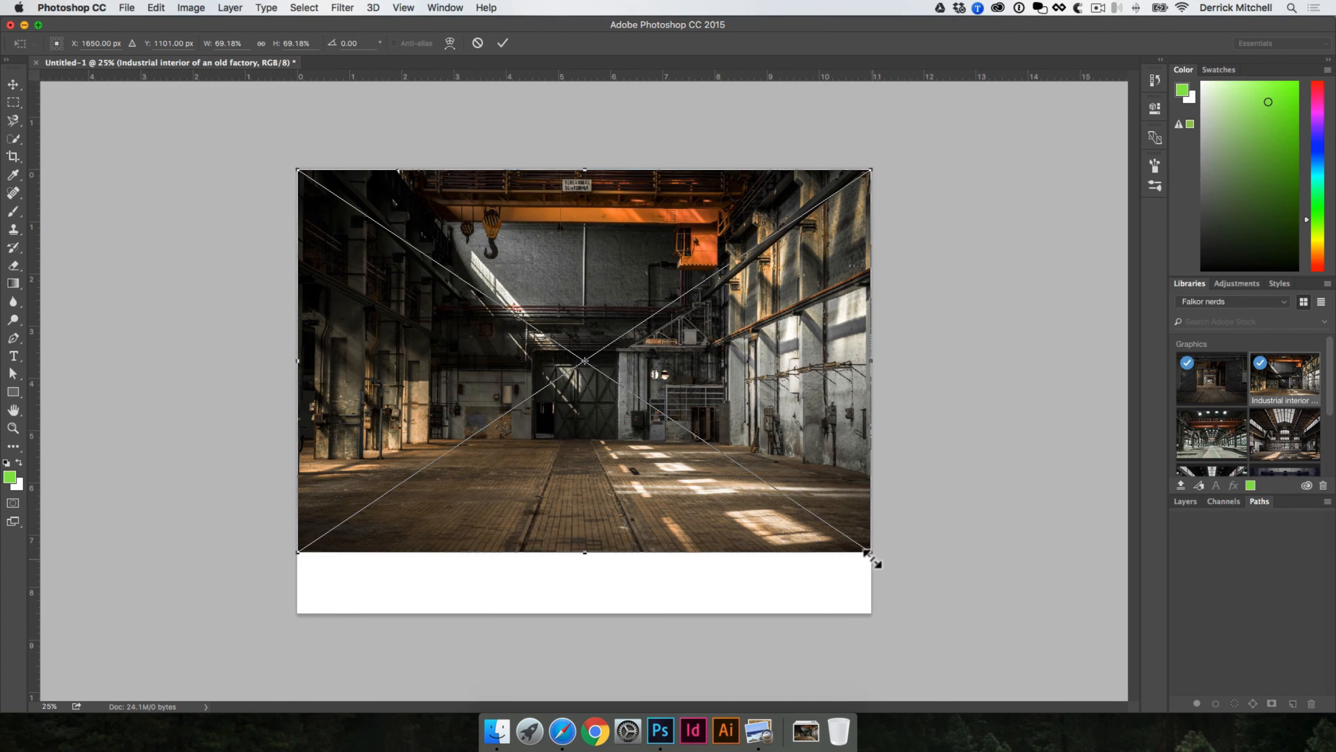
drag(873, 557, 977, 624)
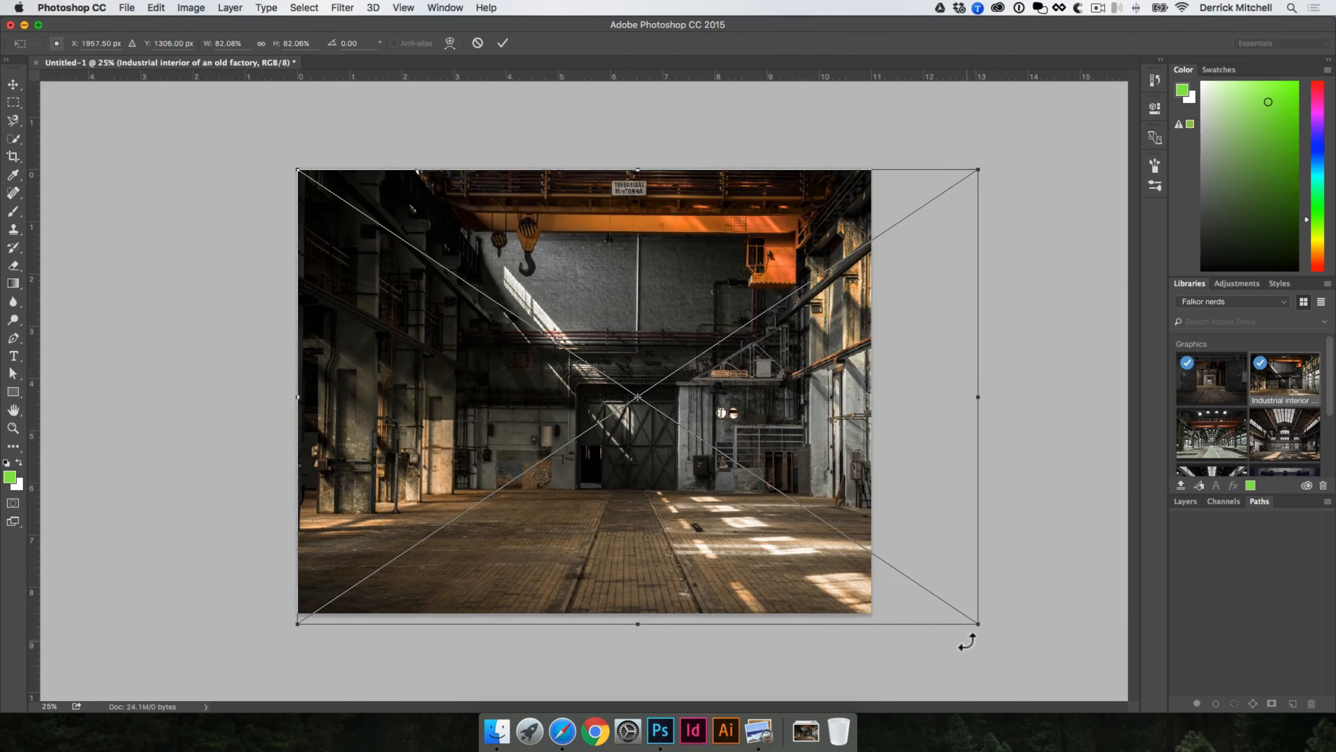
drag(819, 496, 774, 496)
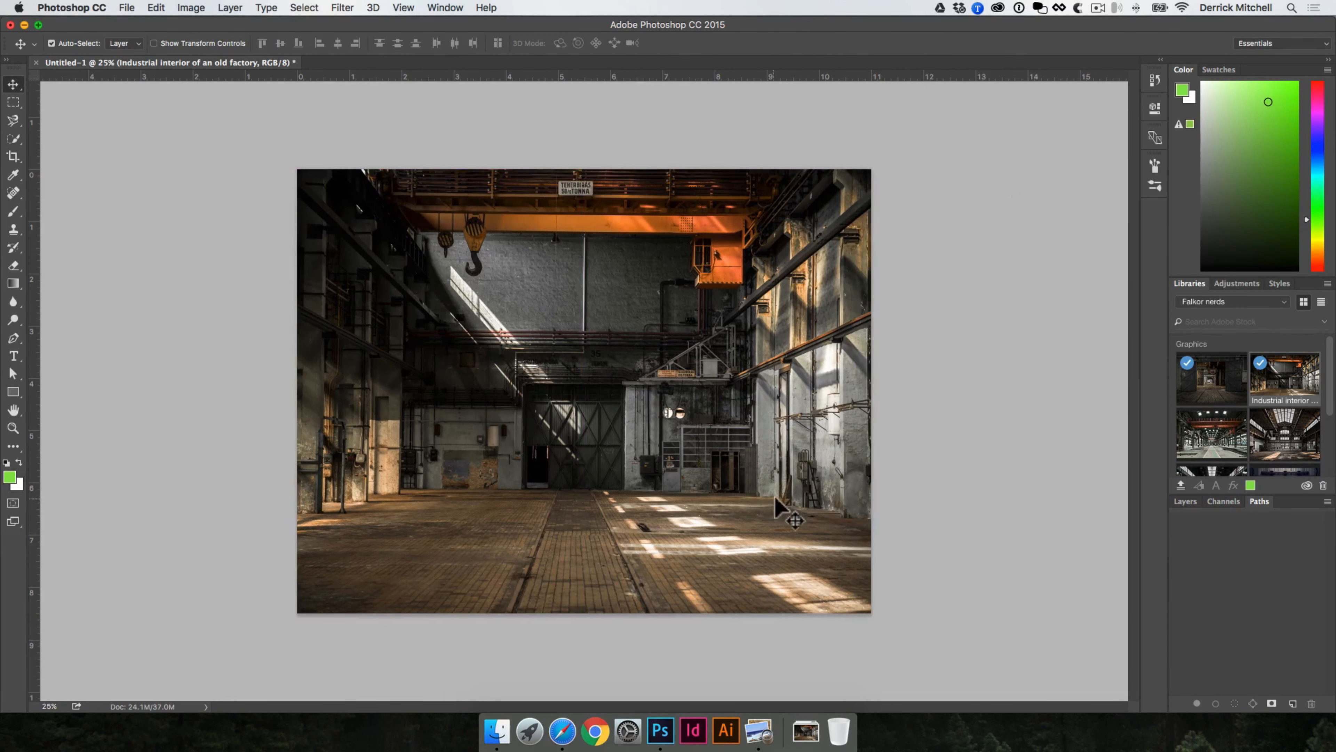
click(921, 391)
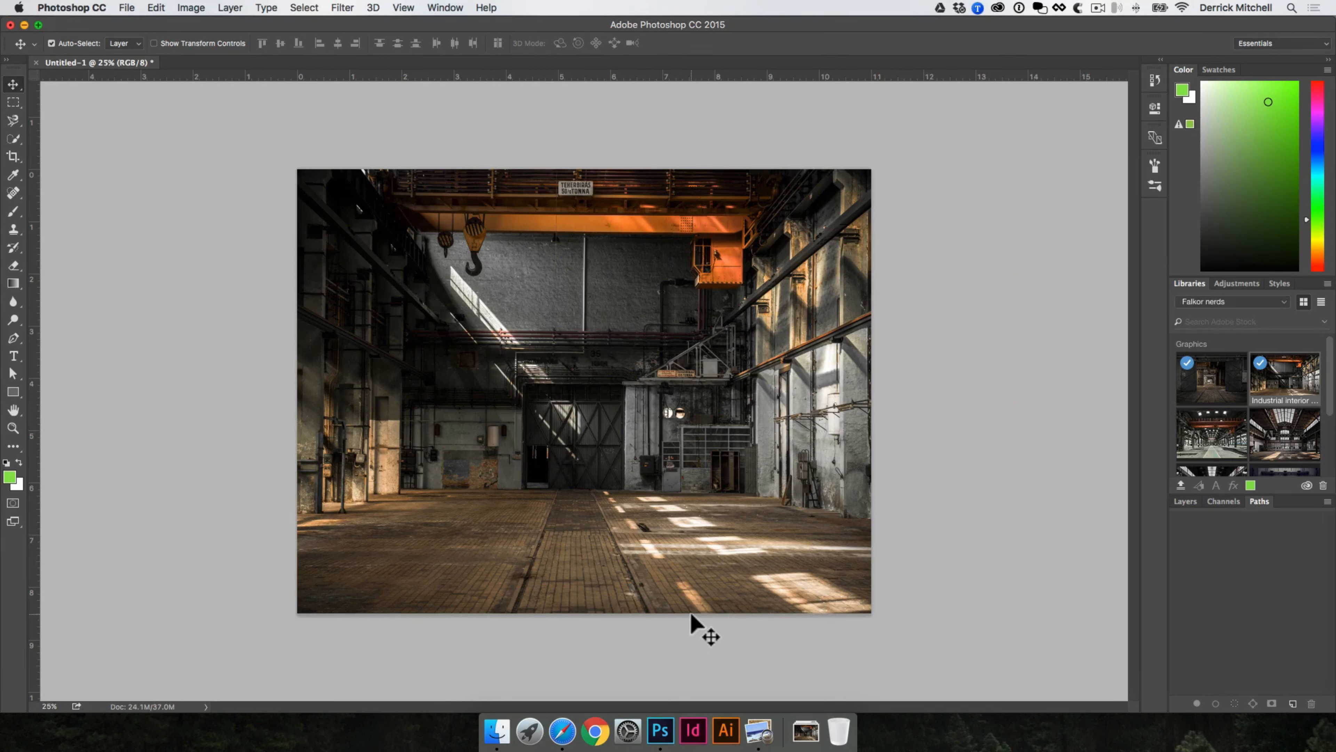
click(1185, 501)
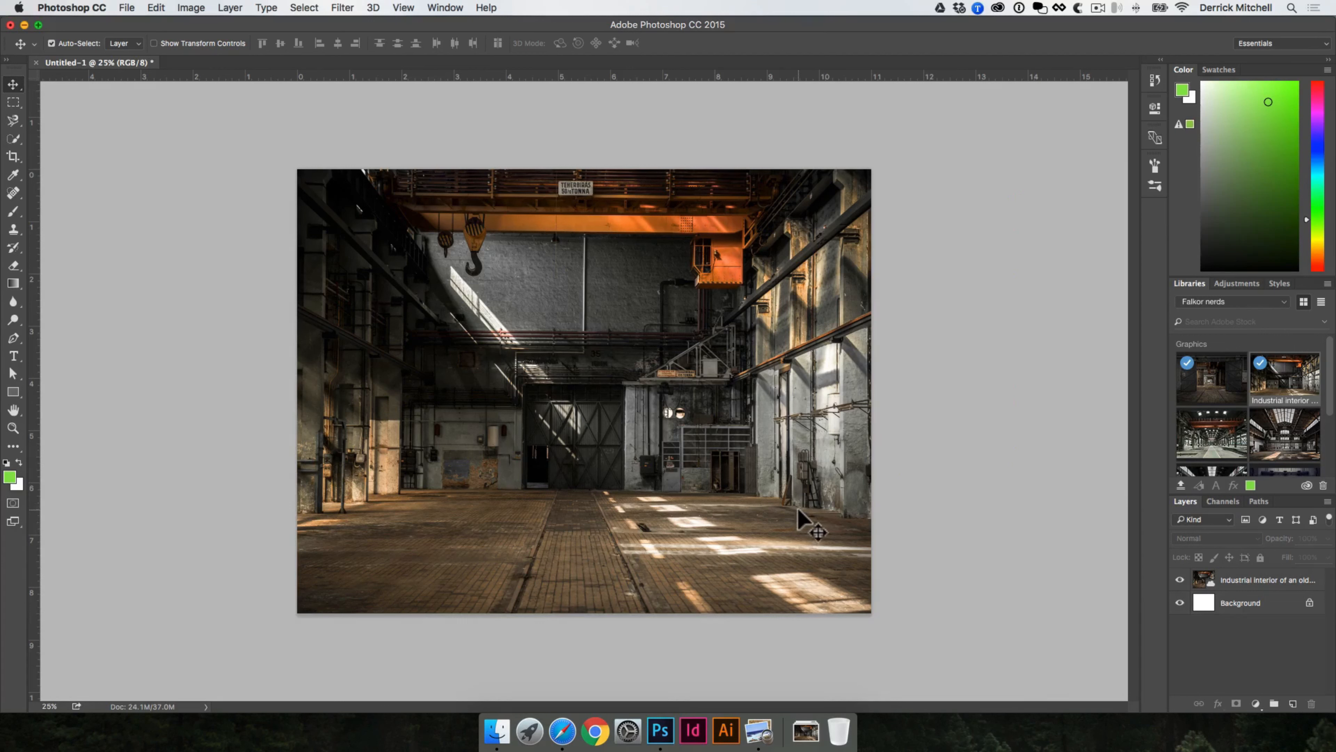
- Open IMG_7309-cutout.psd from the composite image project's DESIGN FILES/PSD folder and copy the man's layer into the factory document
click(504, 727)
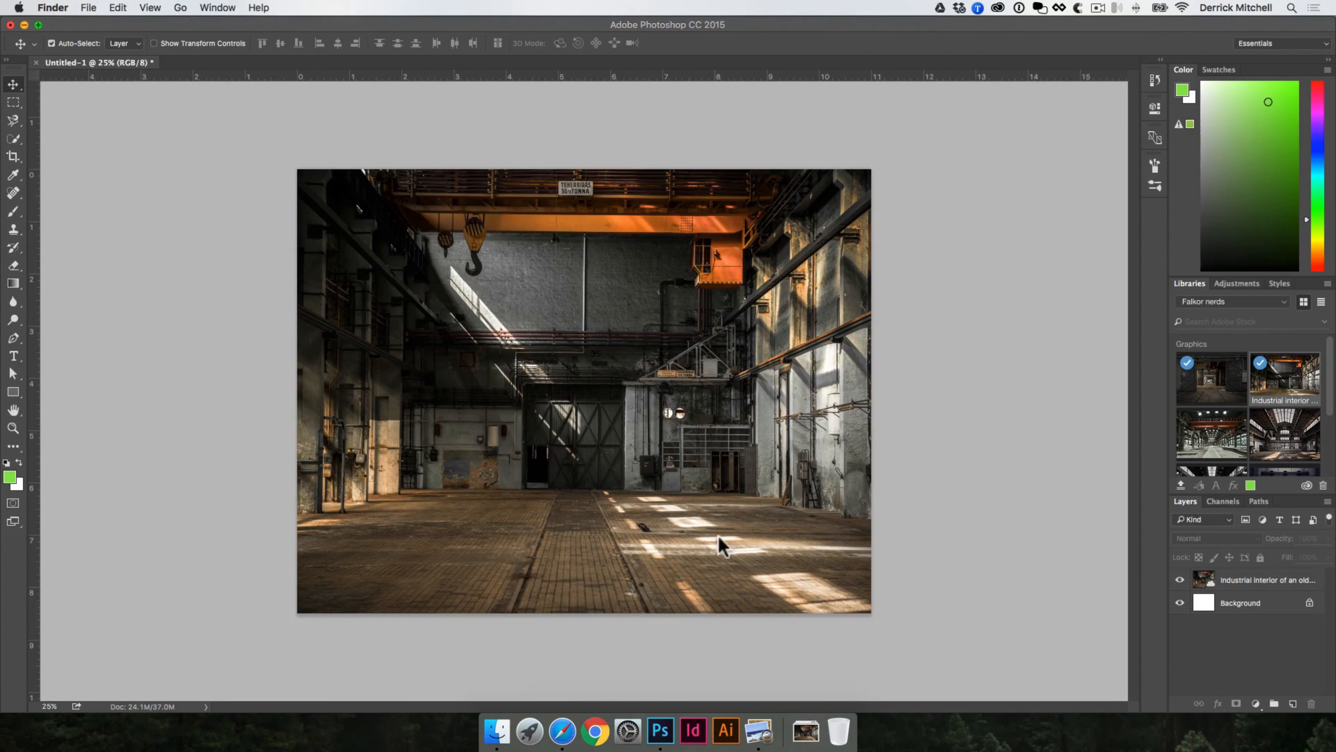
key(super+n)
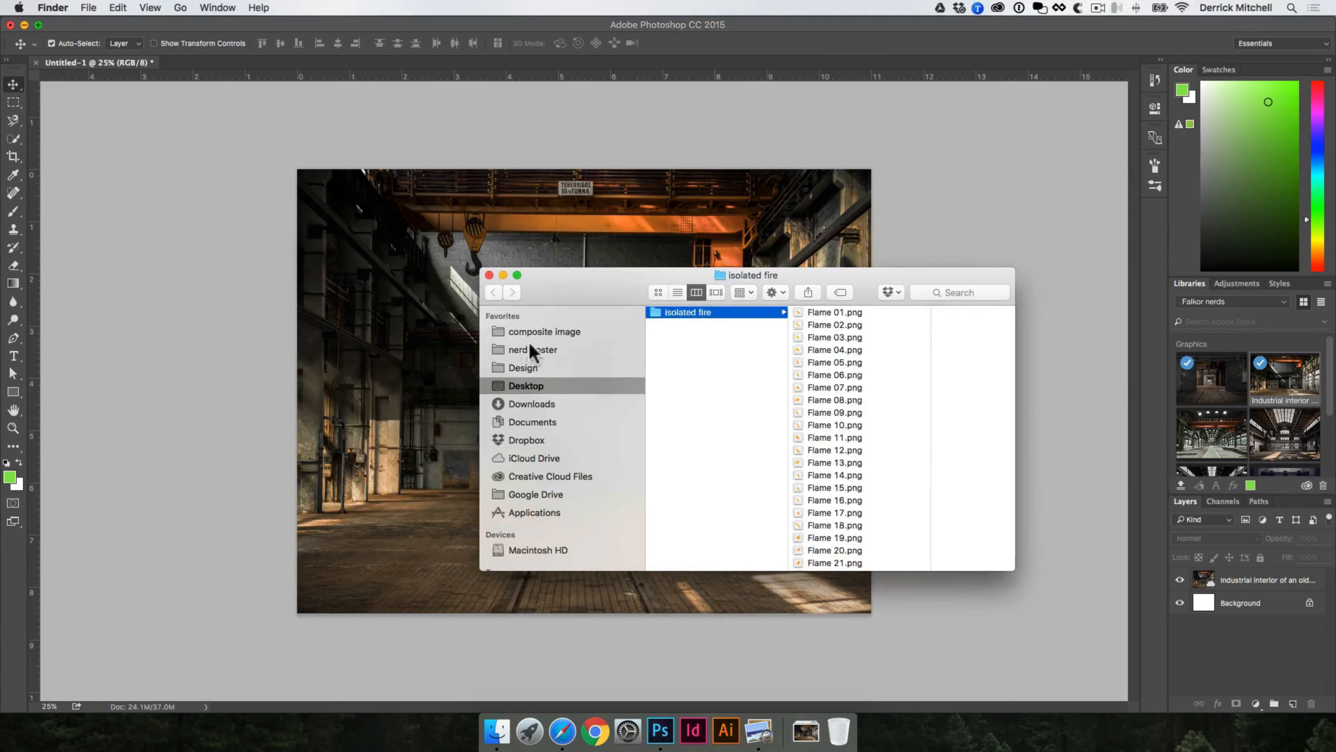
click(526, 343)
click(705, 341)
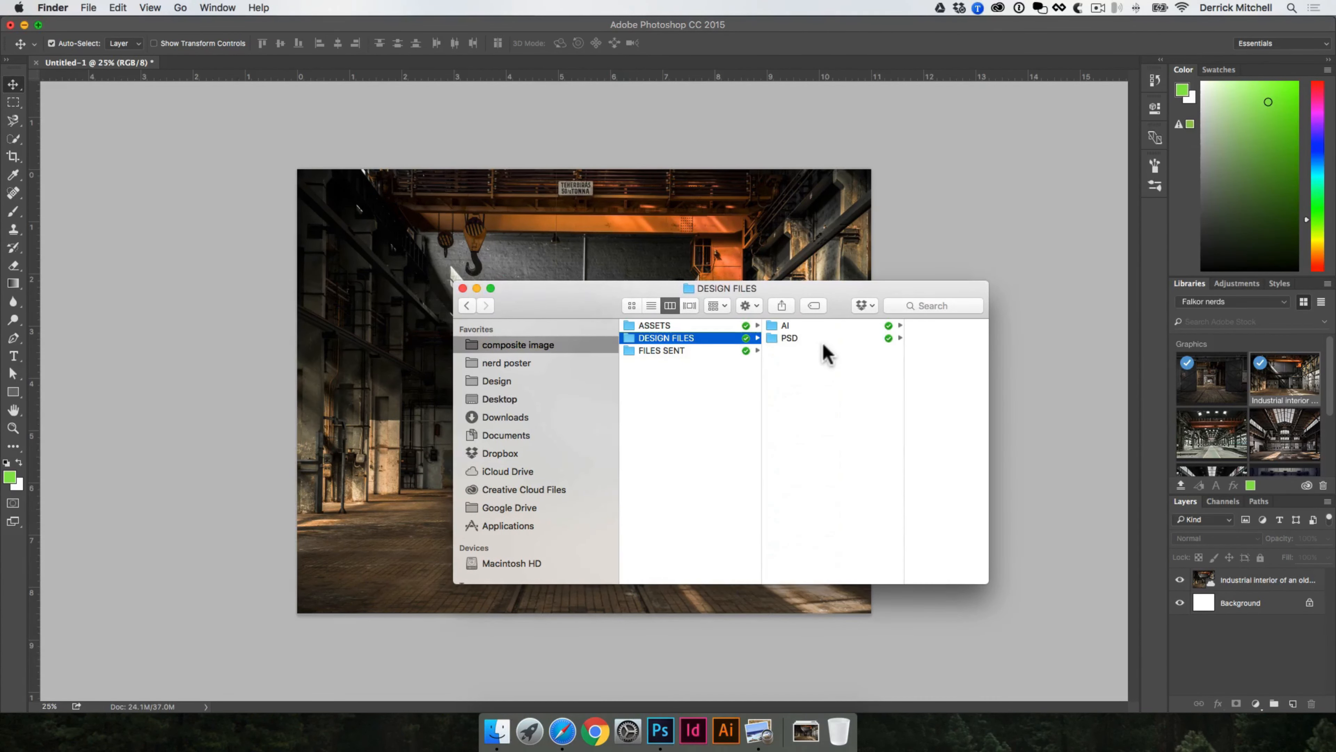
click(841, 338)
double_click(891, 325)
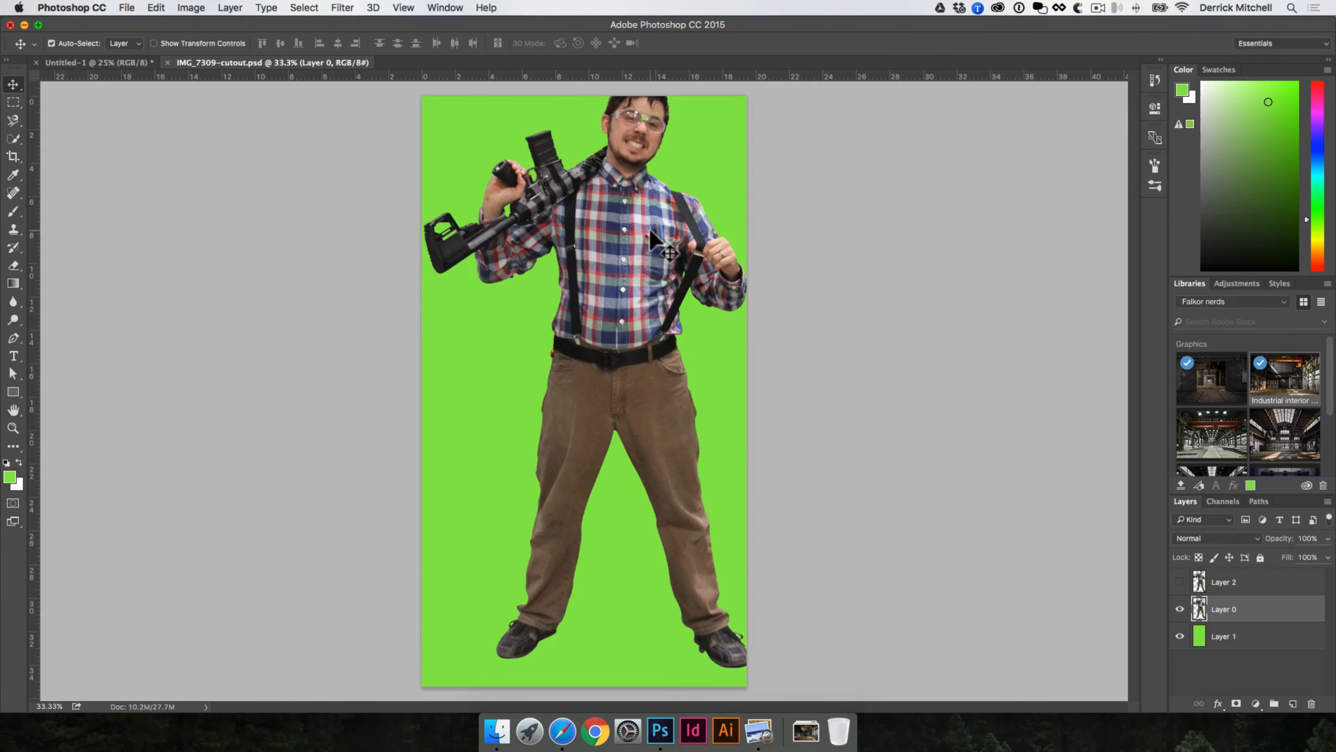
drag(650, 229, 571, 371)
drag(653, 407, 540, 361)
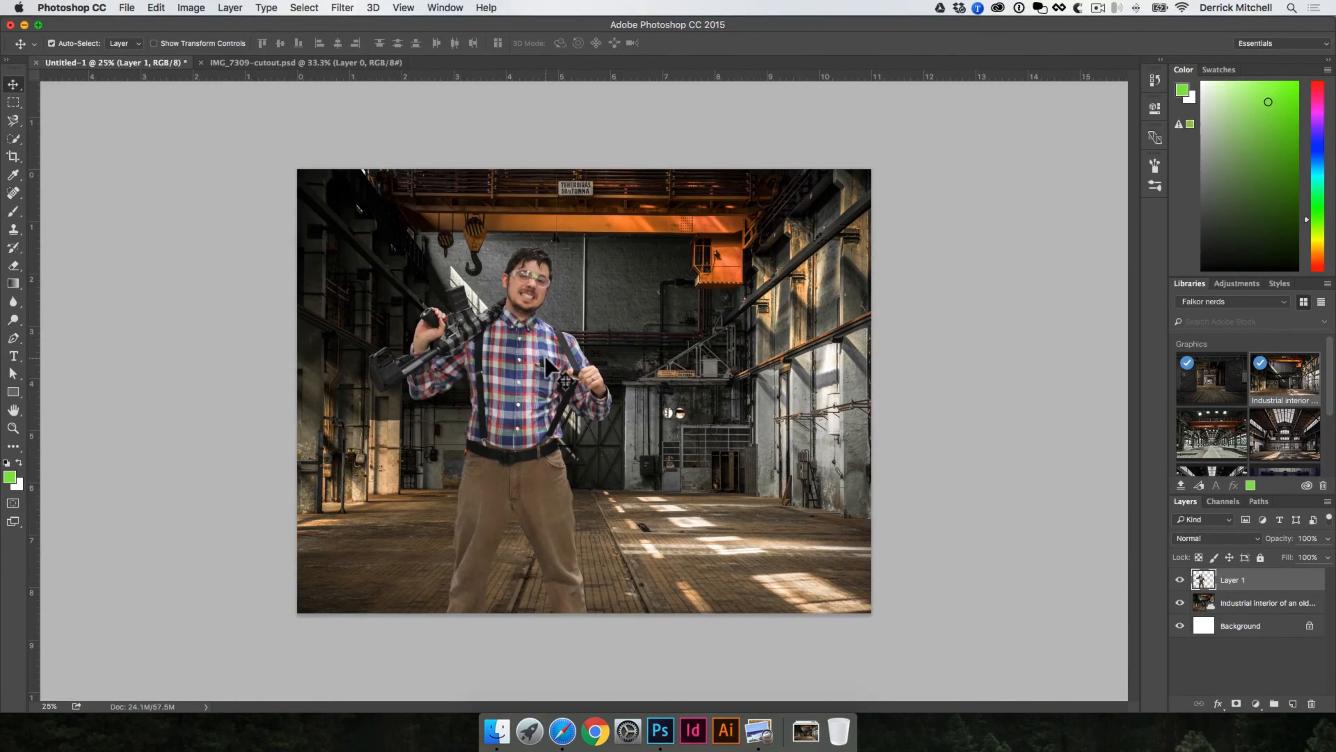
- Save the factory document in the PSD folder as composite-image.psd in Photoshop format
key(super+shift+s)
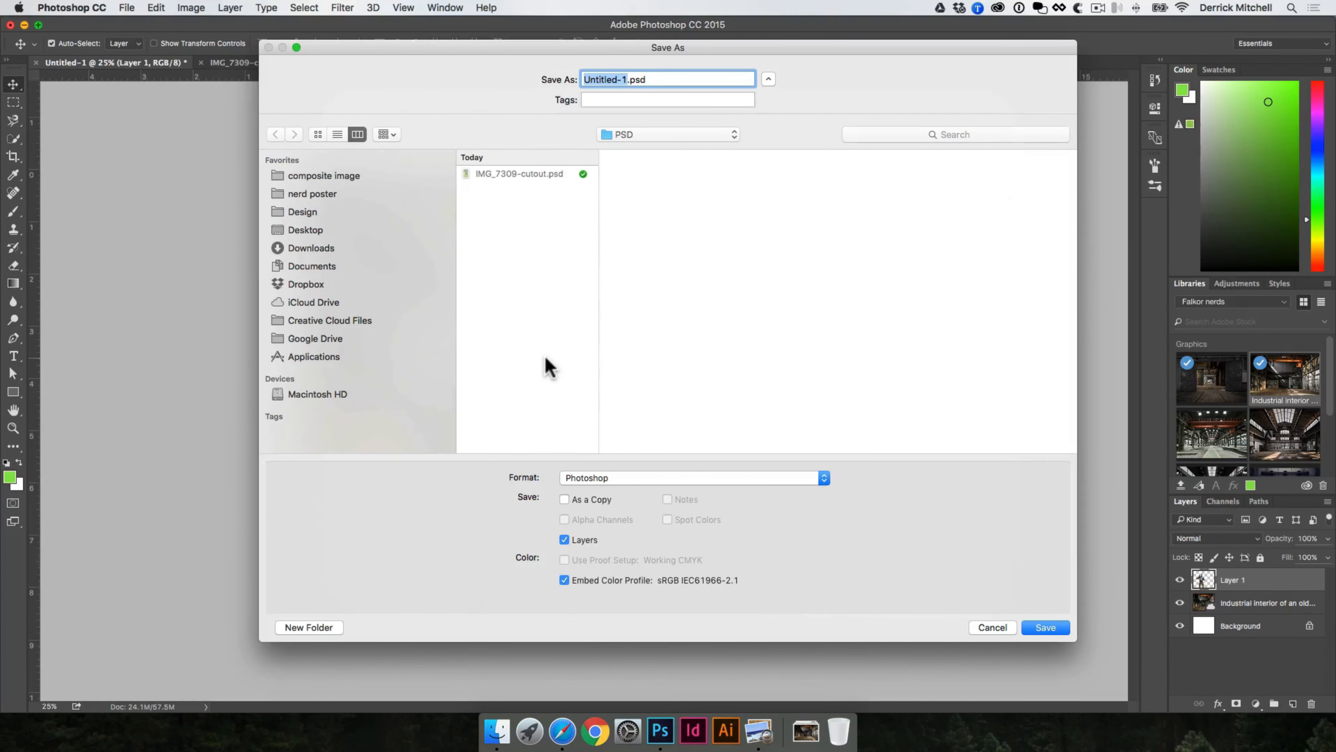
text(compos)
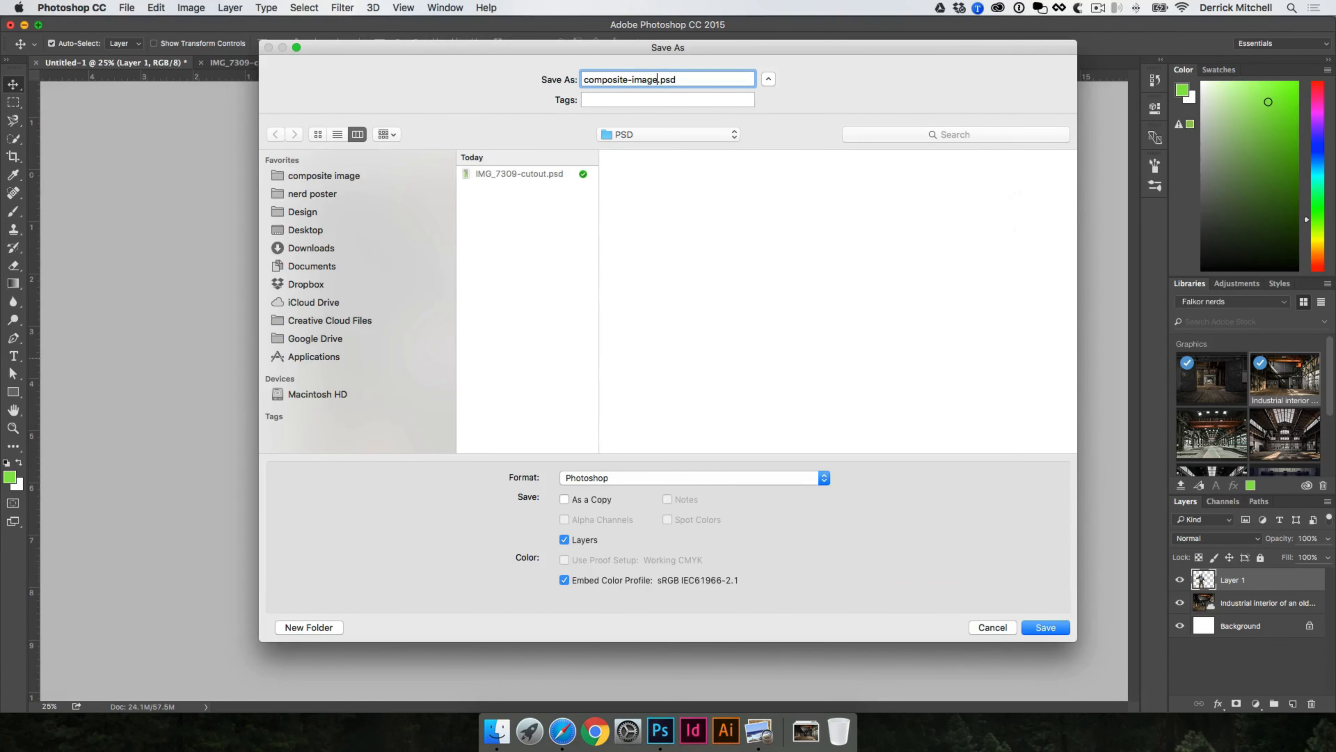
click(546, 301)
click(1043, 628)
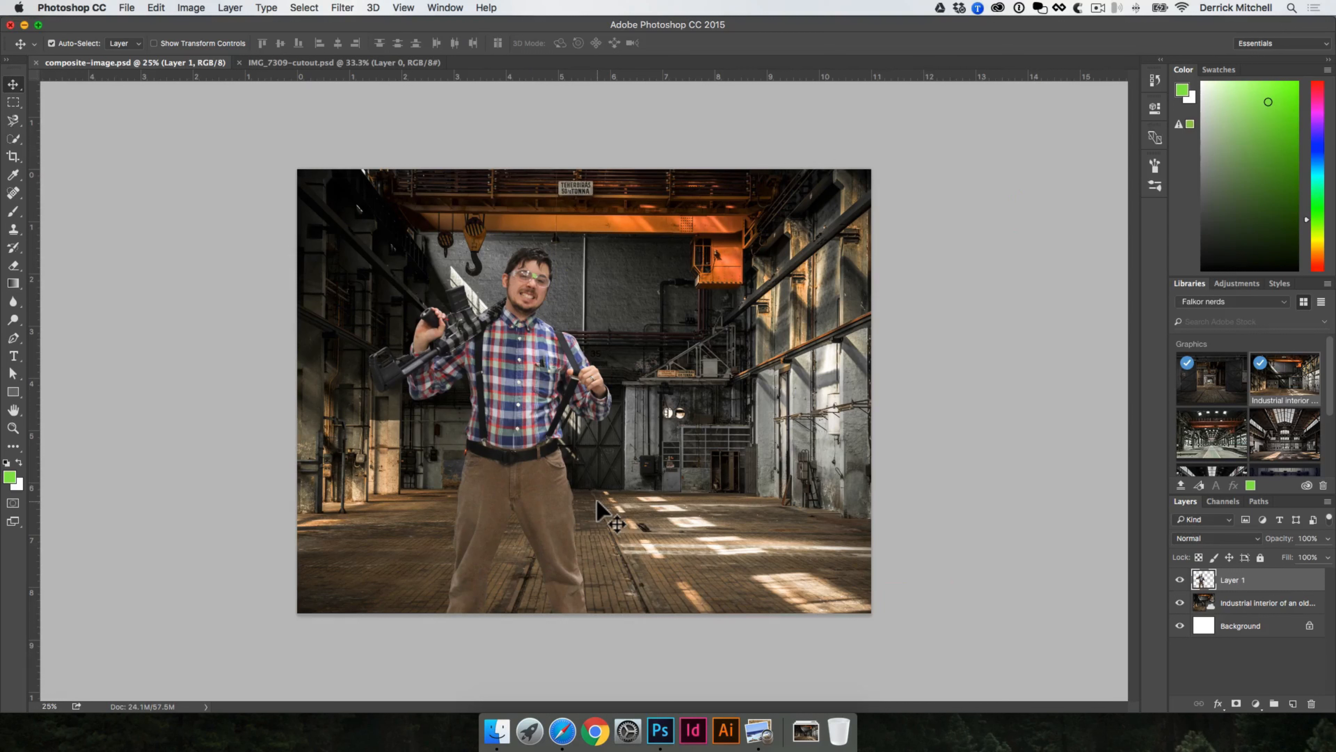
- Scale the man's layer to about 76% and move him up onto the factory floor, left of centre
drag(542, 404, 515, 341)
key(ctrl+t)
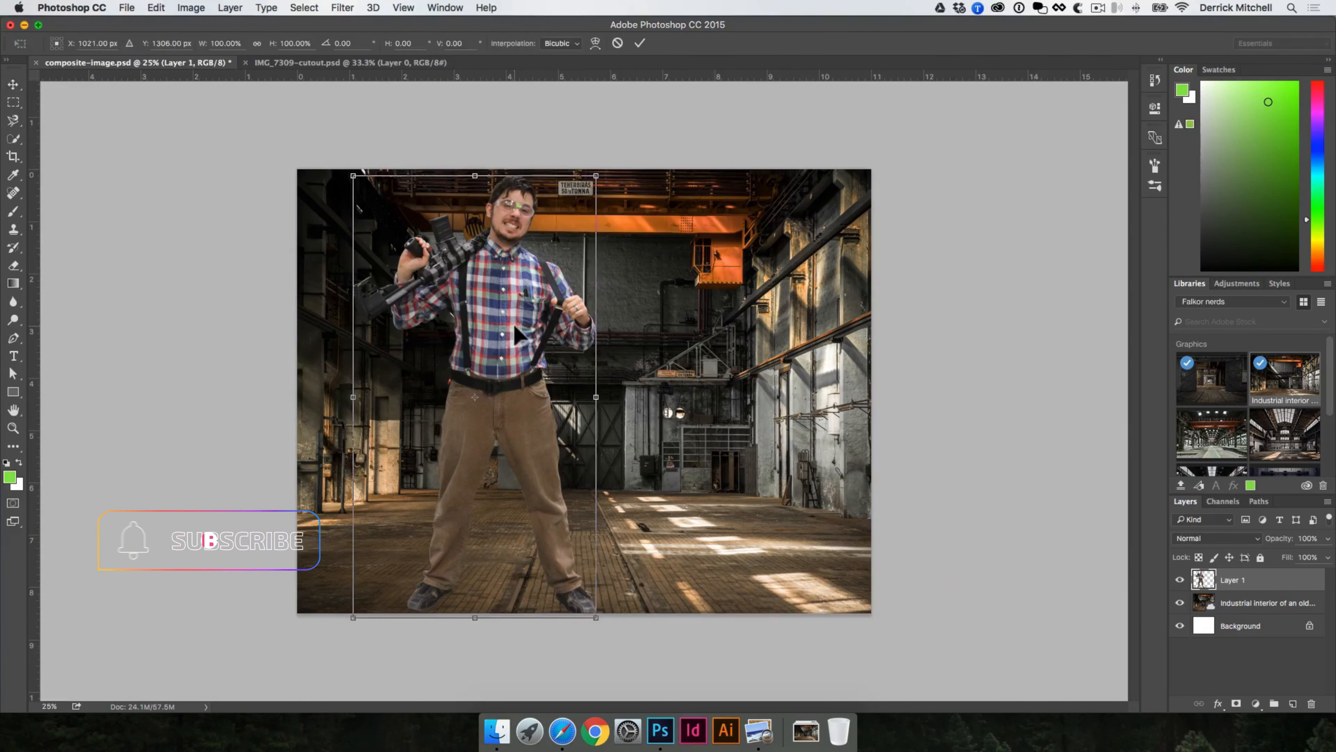
drag(594, 179, 513, 267)
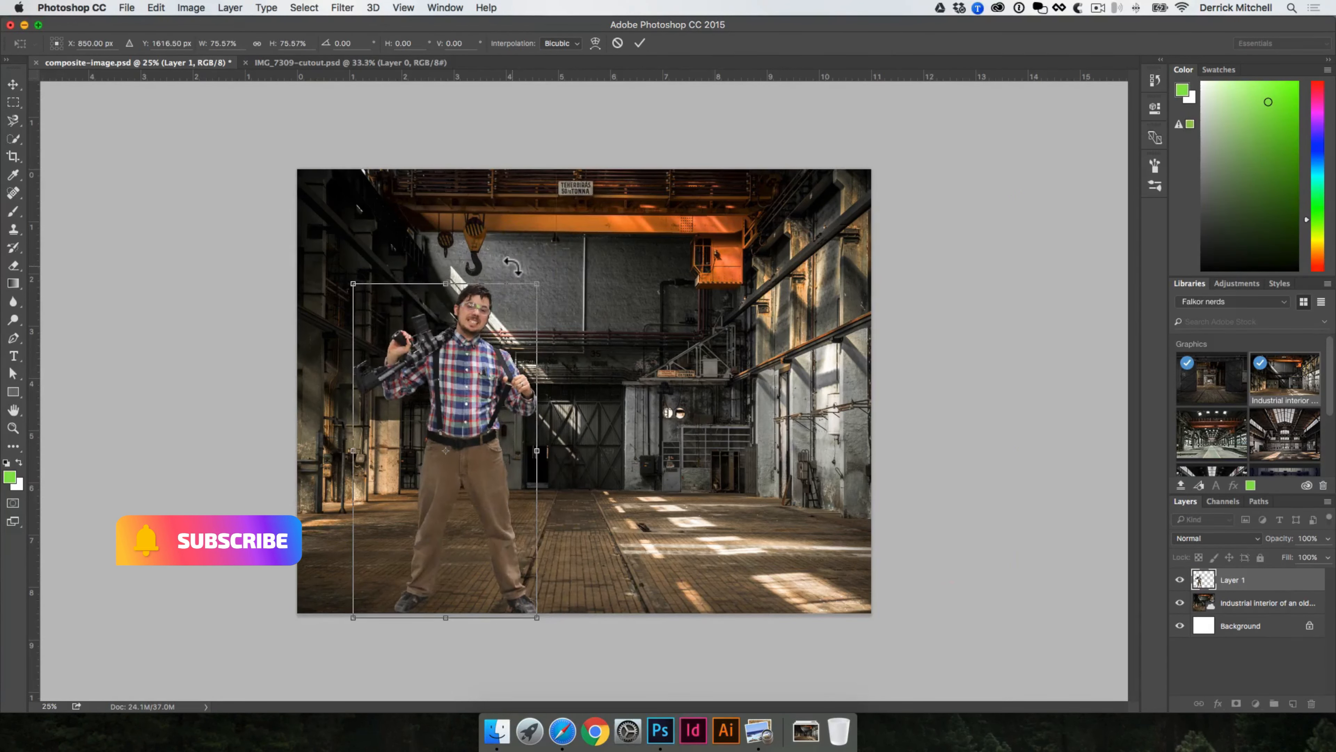
key(Return)
drag(453, 375, 454, 327)
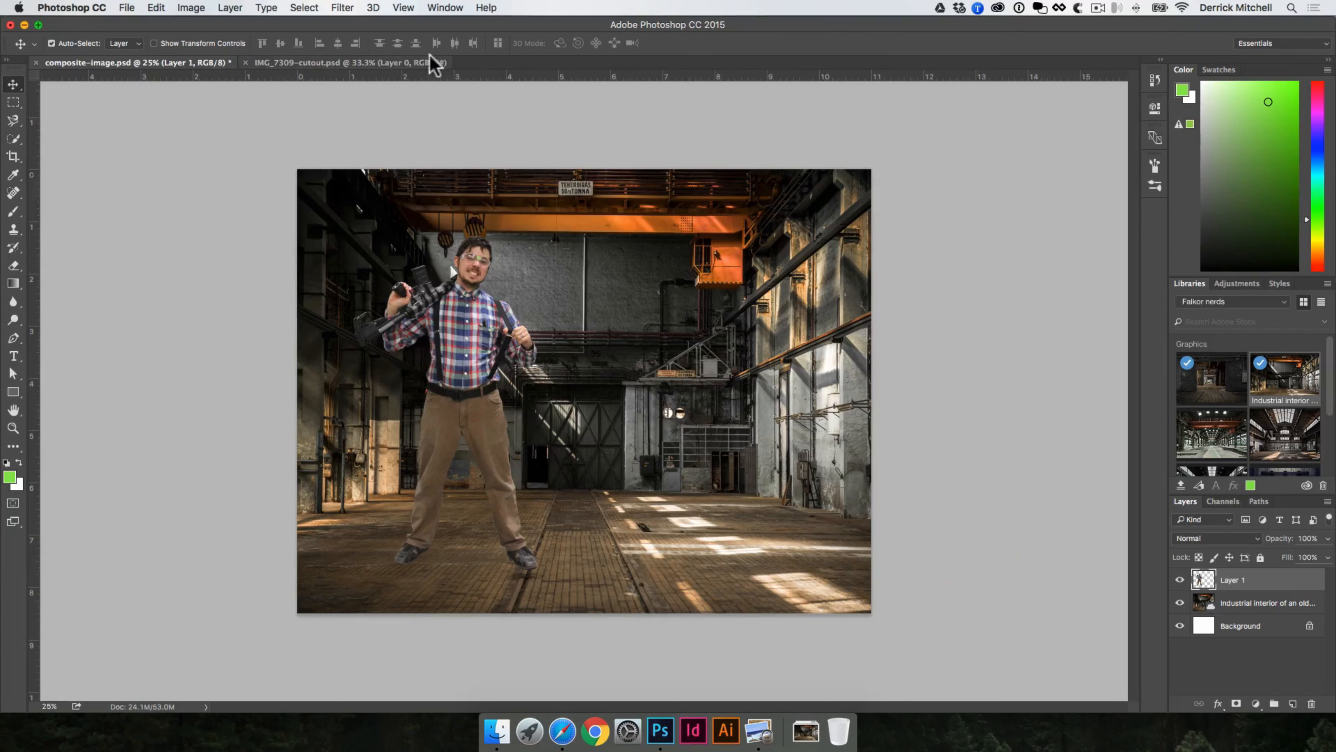
- Try Camera Raw adjustments on the man's layer: temperature -6, tint -10, exposure +0.20, contrast +19, highlights +17, and shadows, whites and blacks +38
click(344, 8)
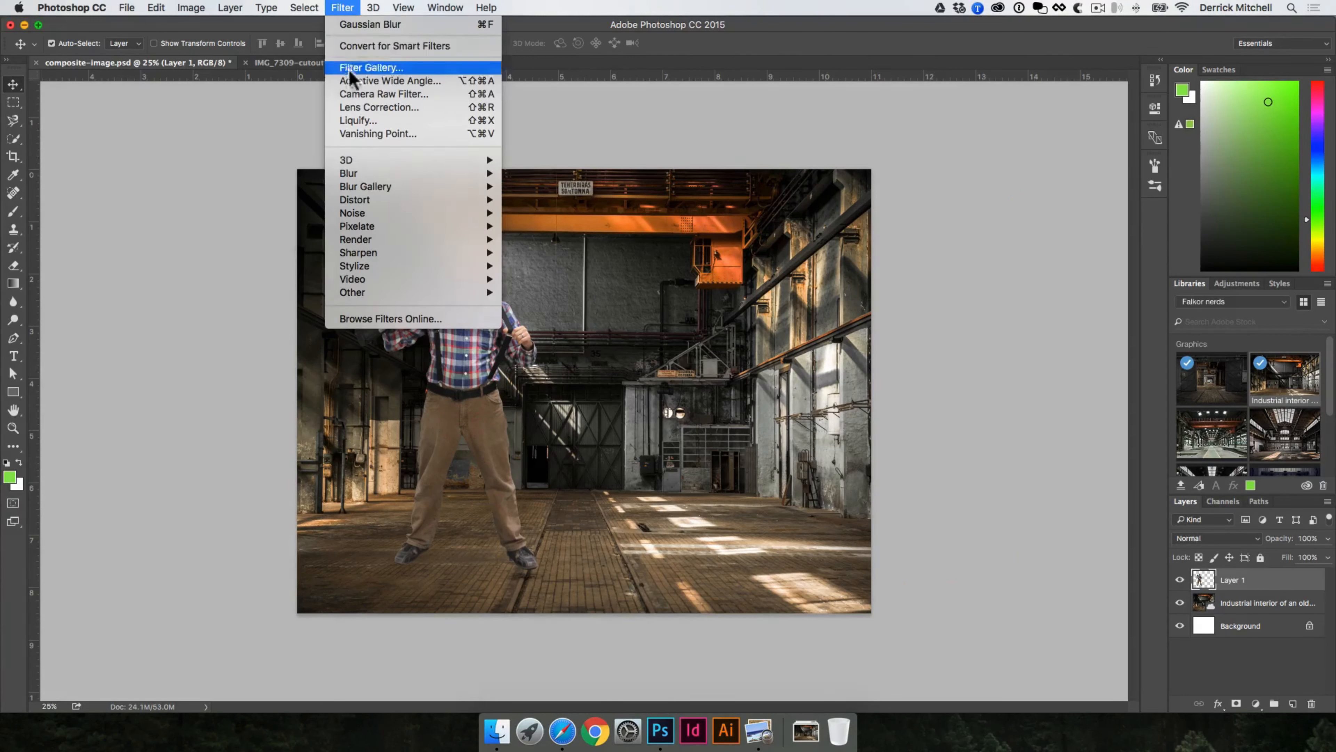
click(484, 100)
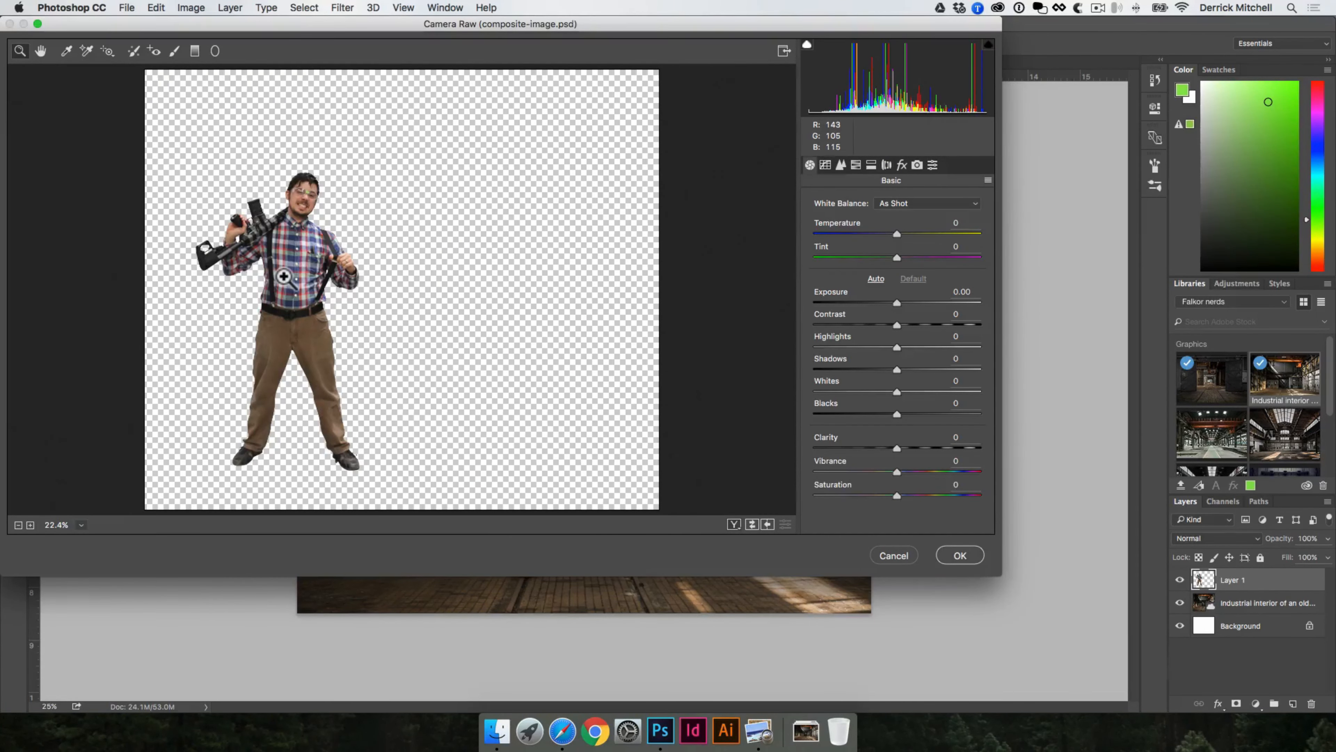
click(278, 276)
click(274, 273)
drag(230, 314, 406, 227)
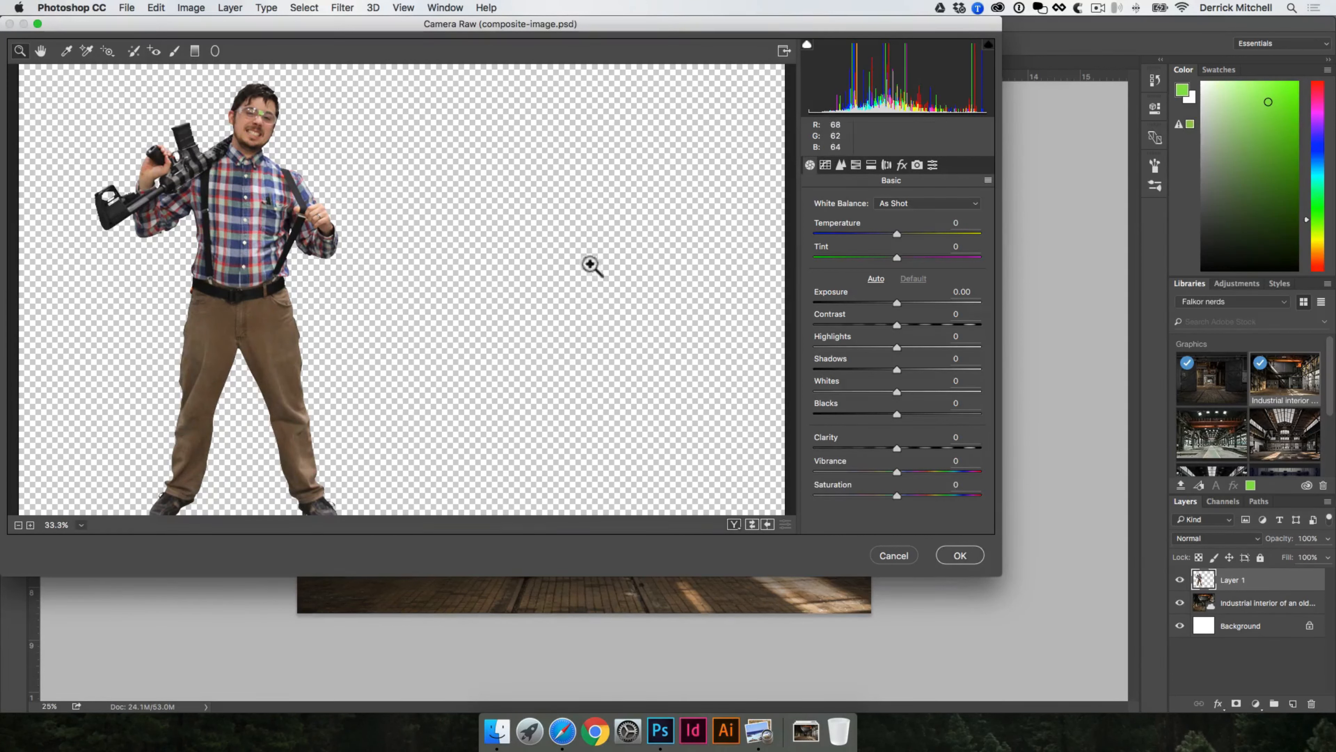
drag(897, 235, 920, 417)
click(889, 554)
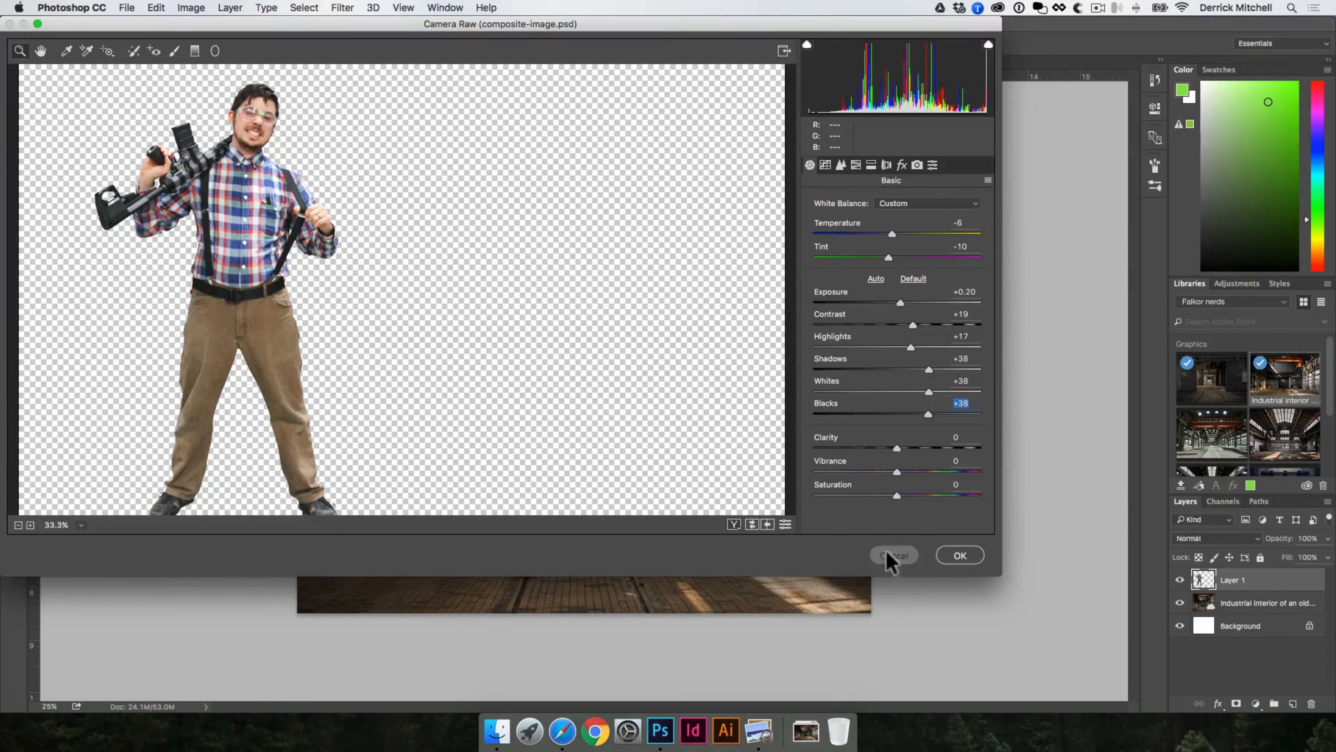
- Scale the man's cutout down further in proportion and position him standing on the floor in the left part of the factory
drag(484, 303, 534, 309)
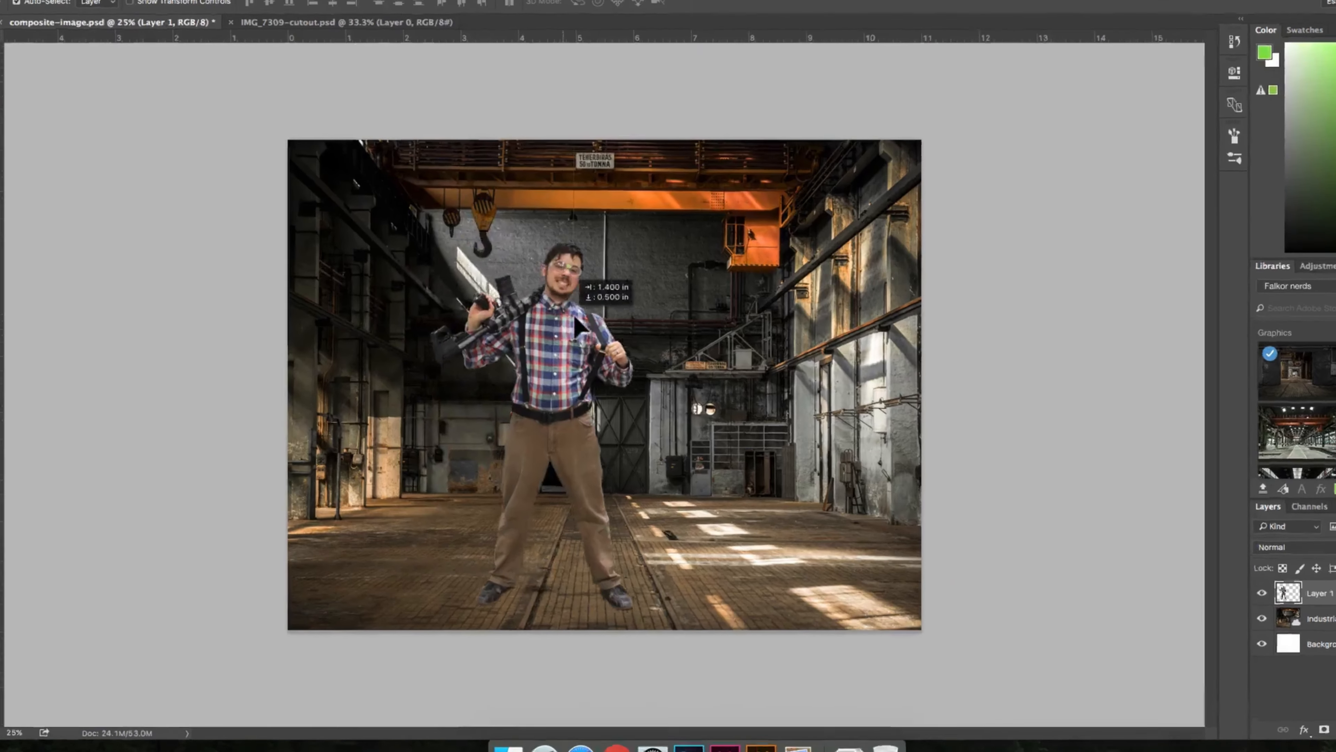
key(super+t)
drag(591, 233, 580, 236)
drag(622, 188, 479, 359)
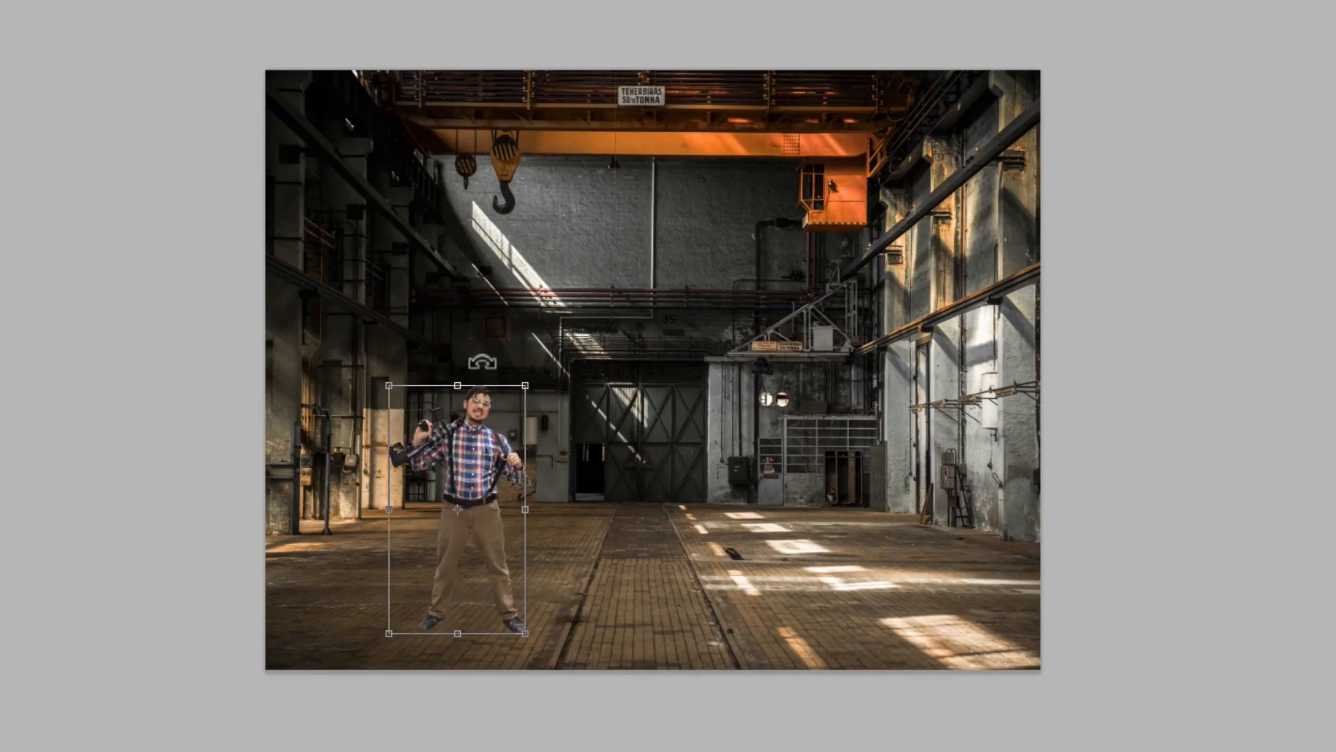
key(Return)
drag(467, 435, 469, 427)
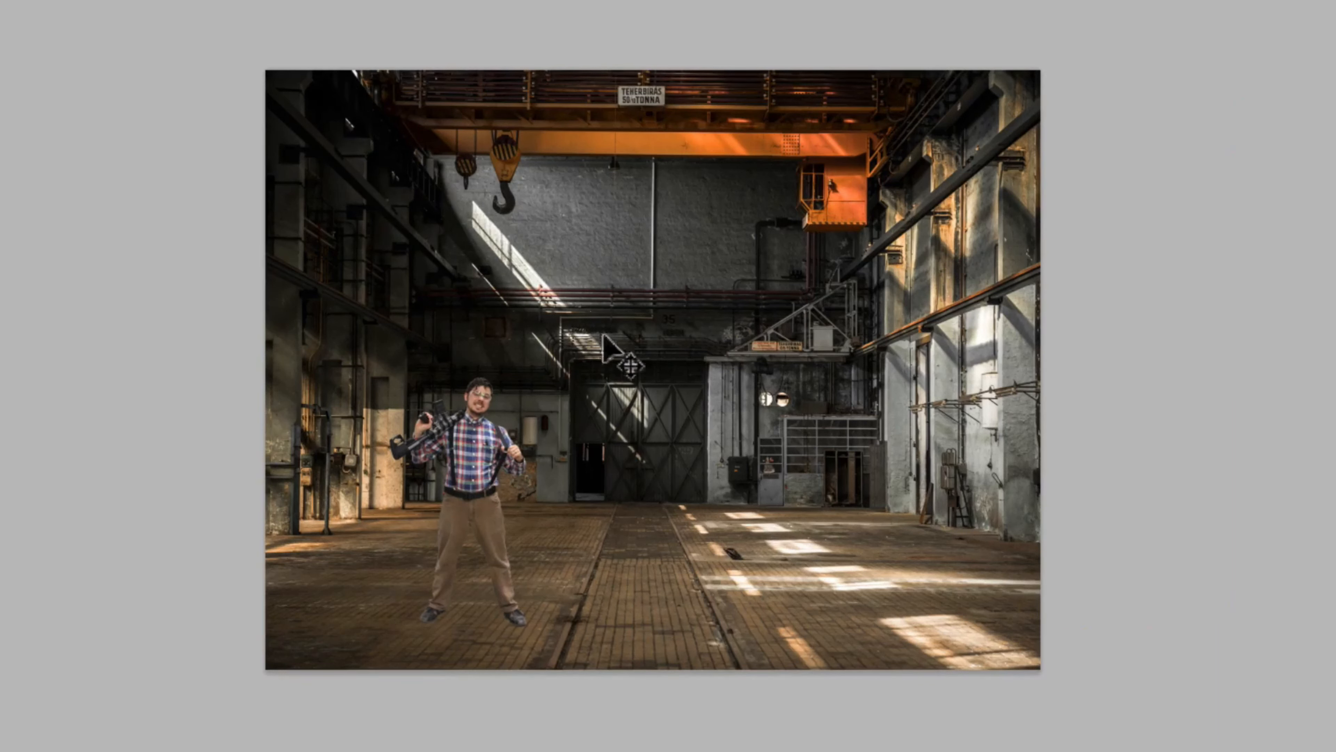
- Move the man onto the sunlit floor near the factory's right wall and scale him down slightly in proportion
drag(465, 450, 851, 468)
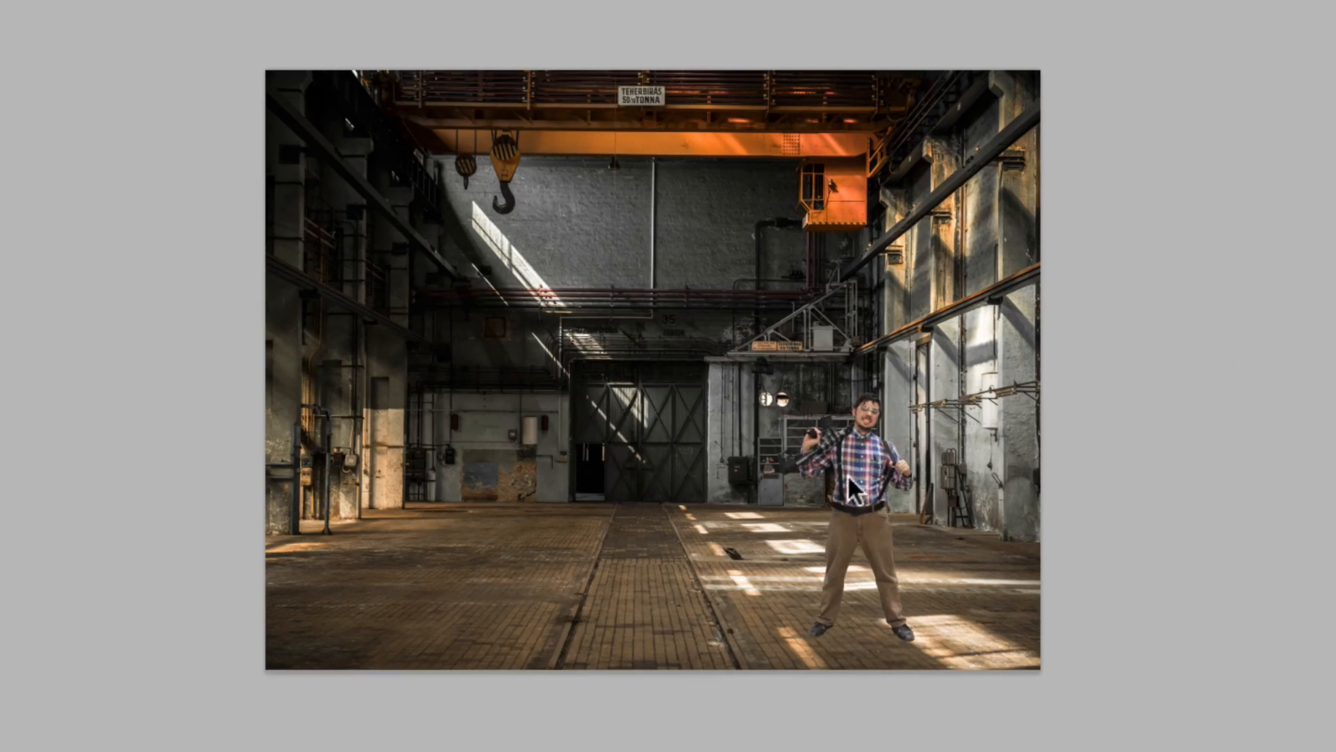
key(ctrl+t)
drag(911, 404, 897, 421)
key(Return)
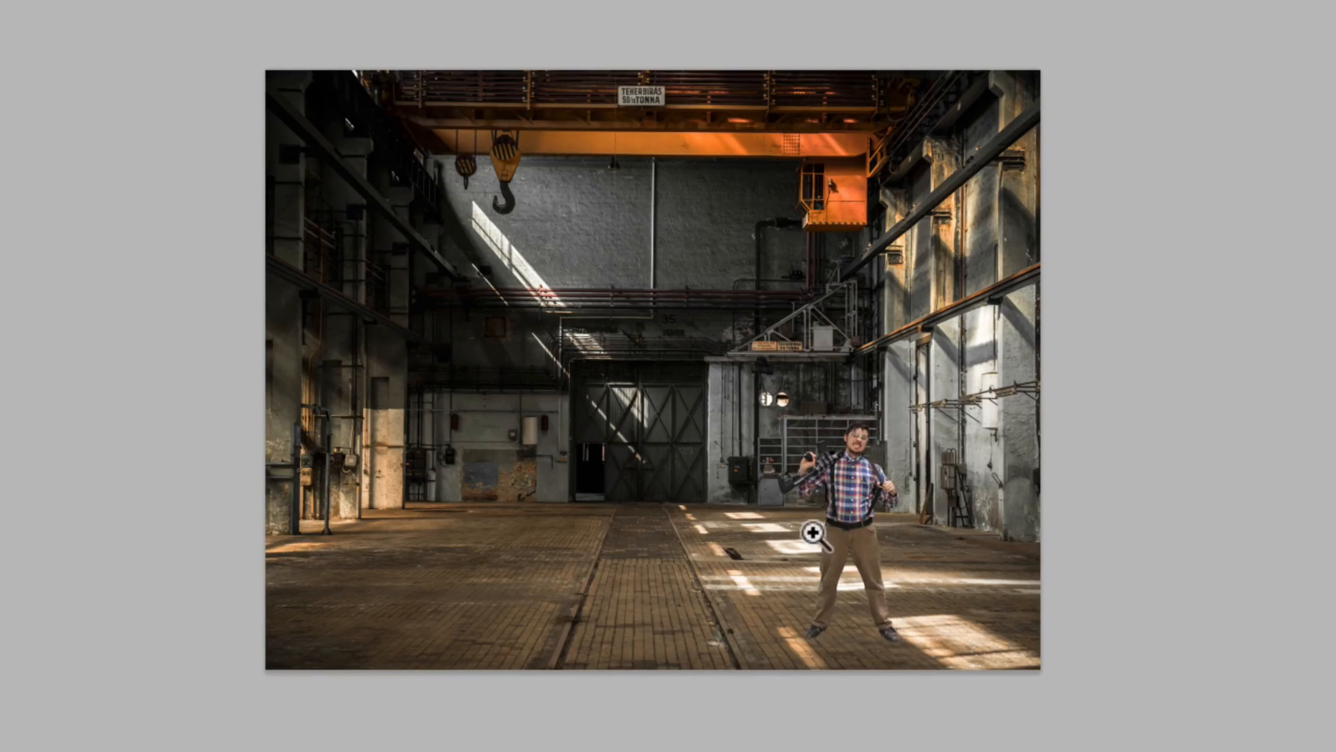
key(ctrl+plus)
drag(922, 567, 966, 519)
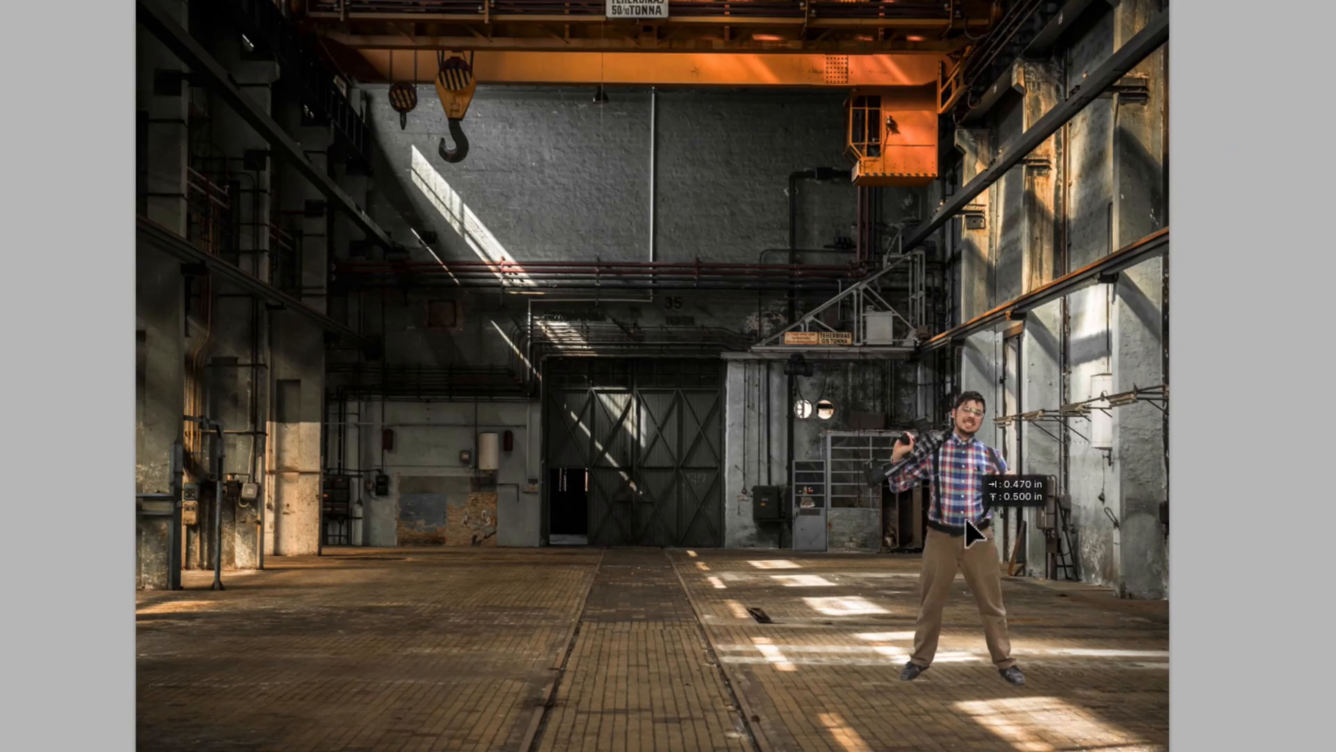
- Outline the lower part of the man's leg on the image's left side with the Pen tool and convert the path to a selection
key(p)
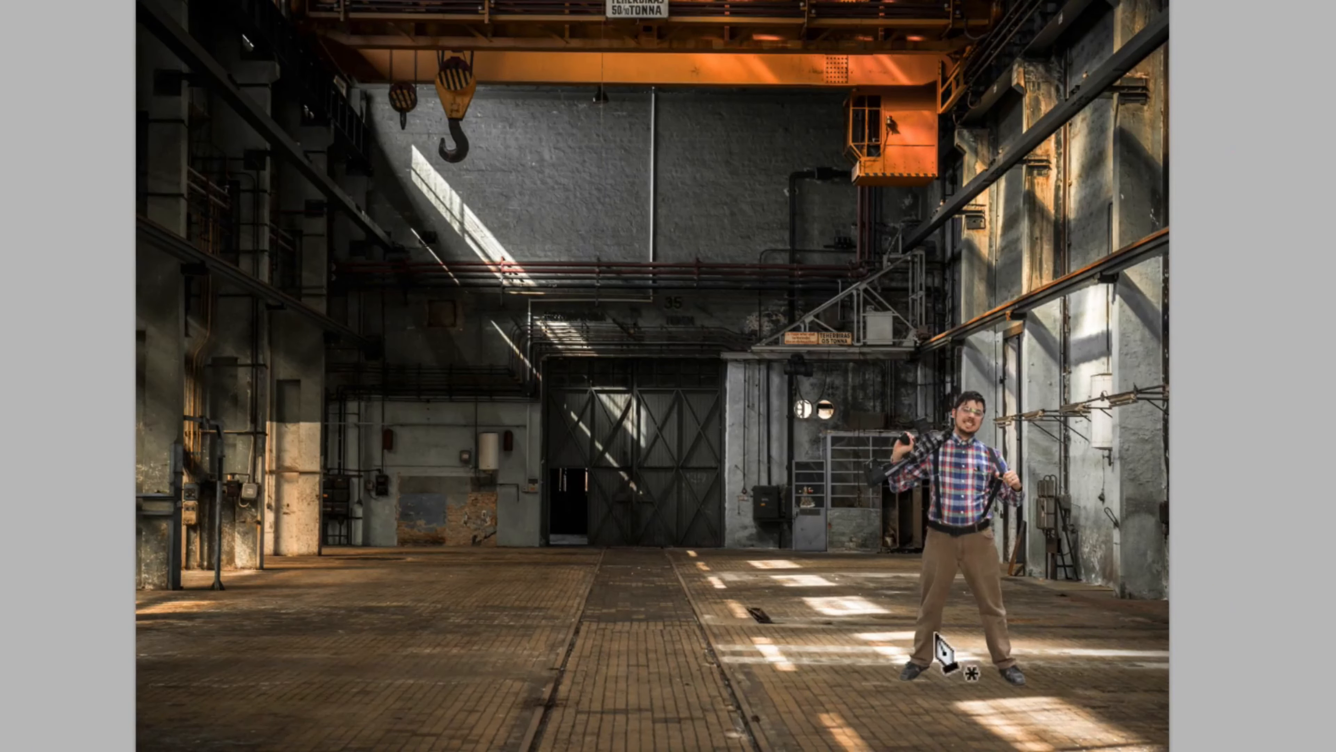
click(915, 604)
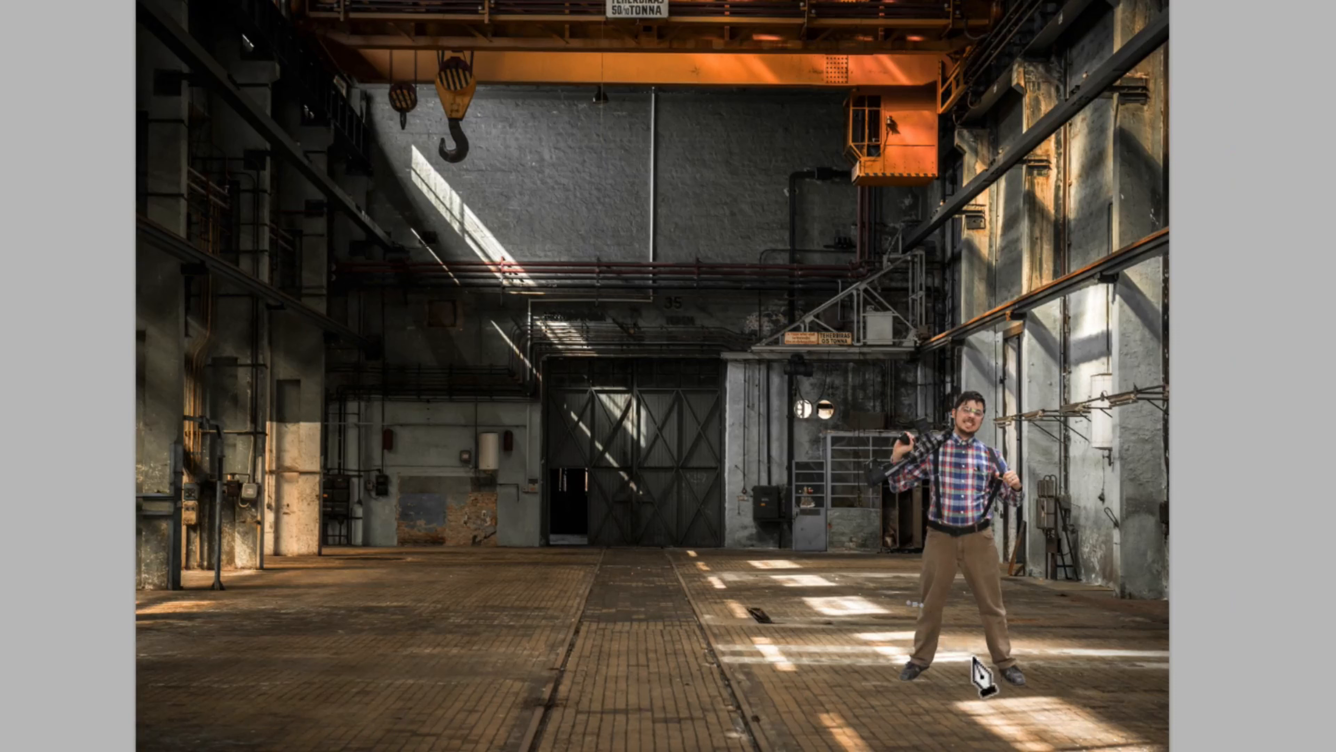
click(974, 656)
click(927, 670)
click(866, 634)
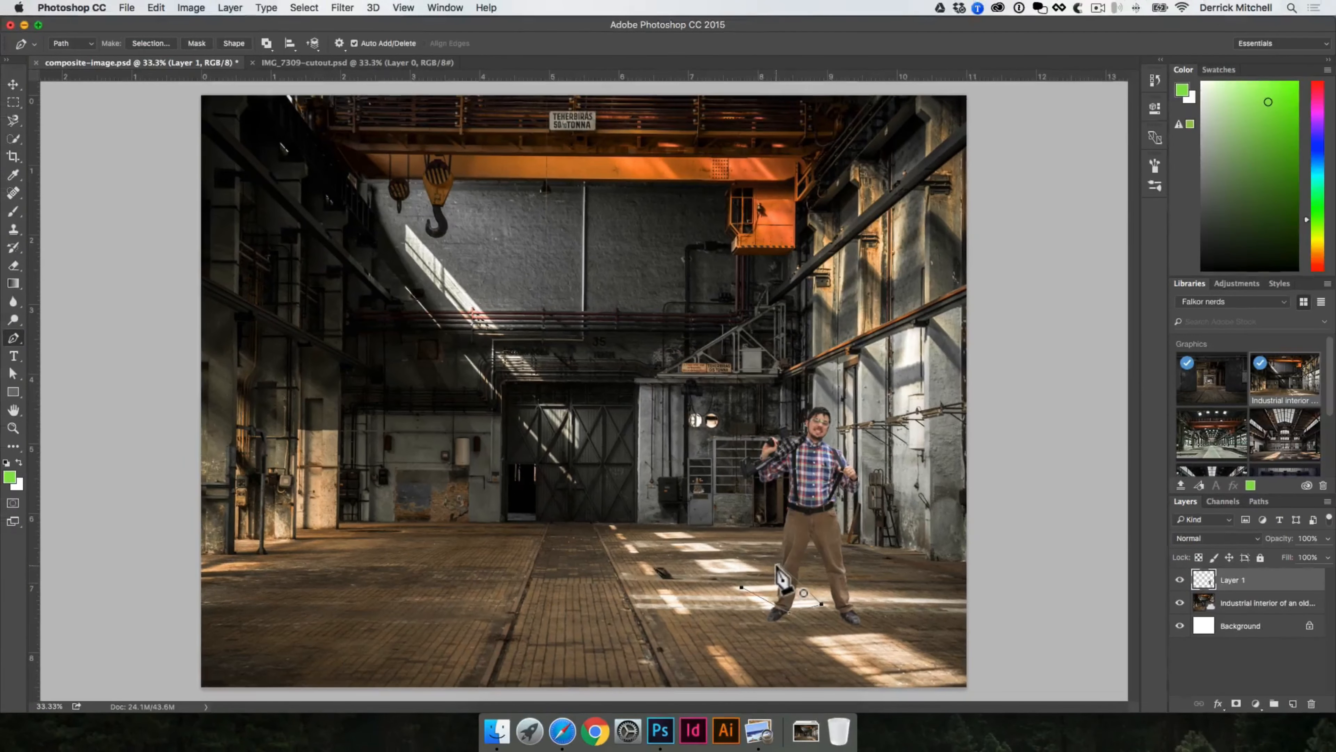
key(super+Return)
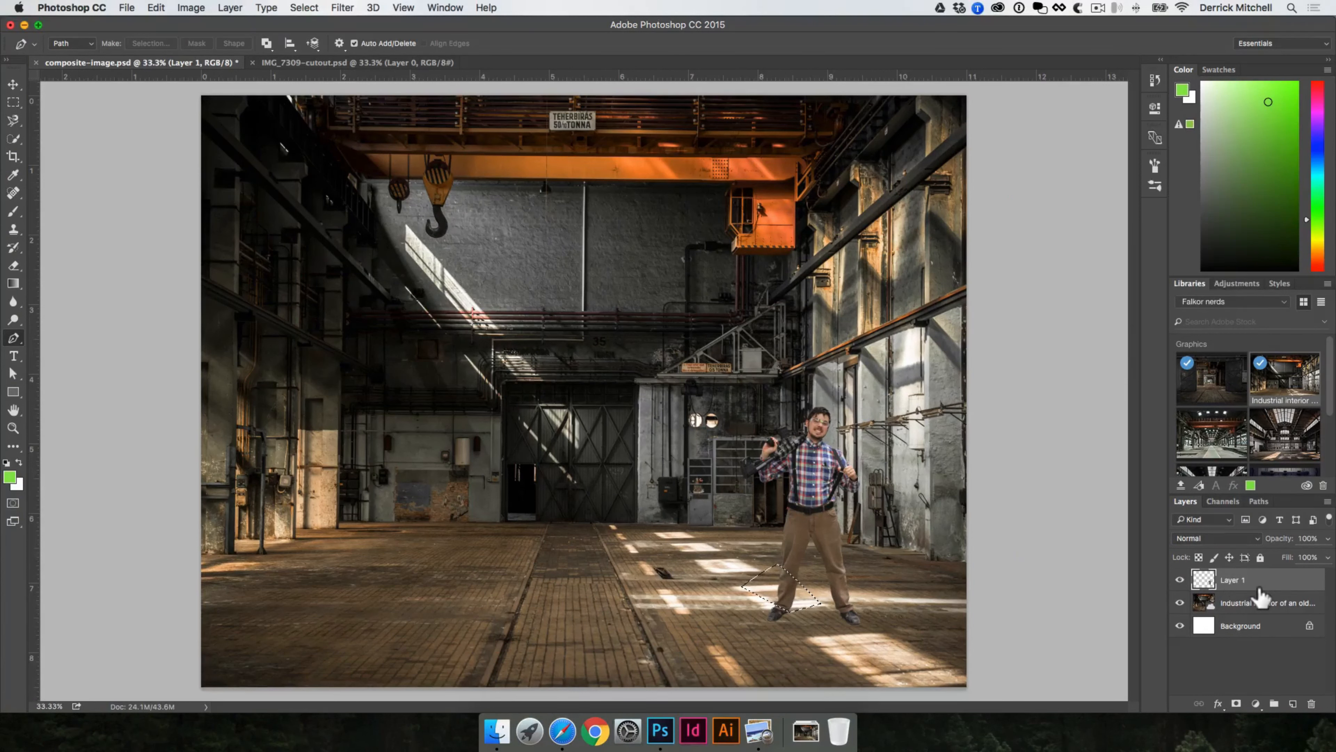
- Brighten the selected lower leg using Levels with the white input level at 163, and clear the selection
key(super+l)
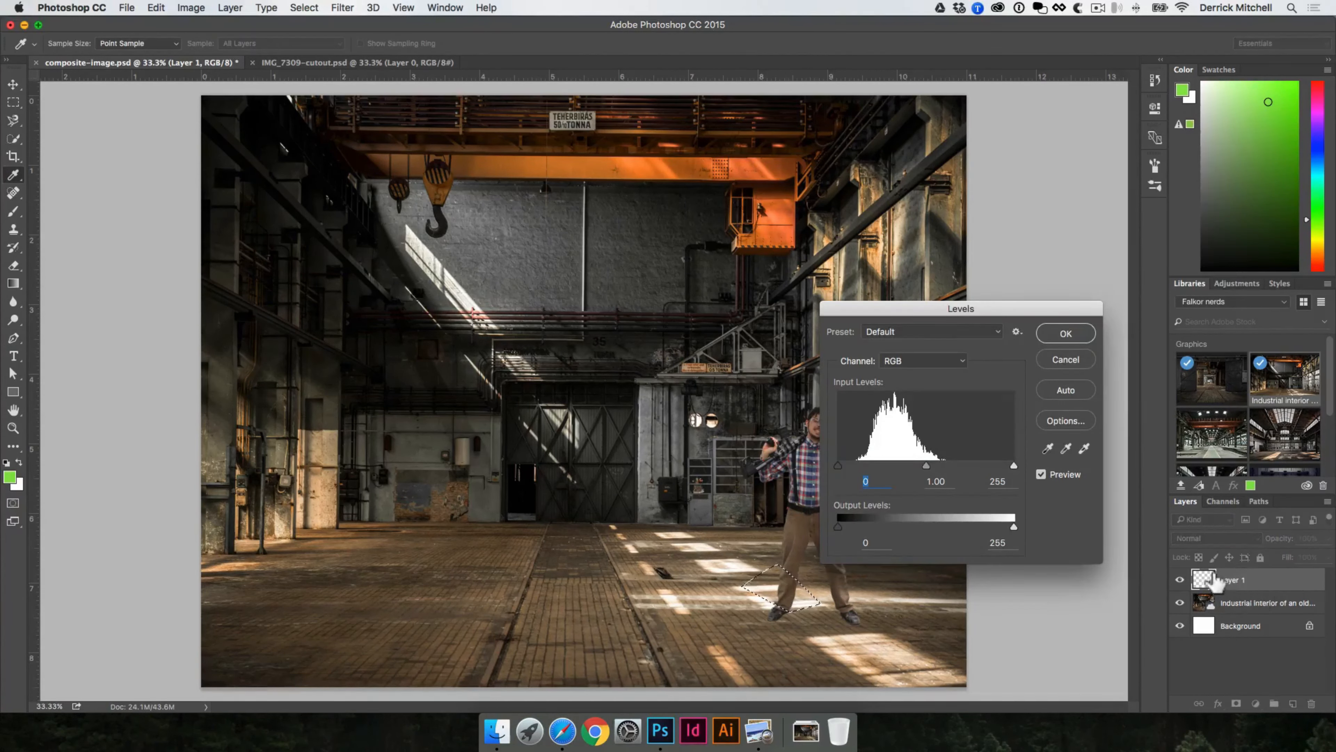
drag(946, 307, 1041, 263)
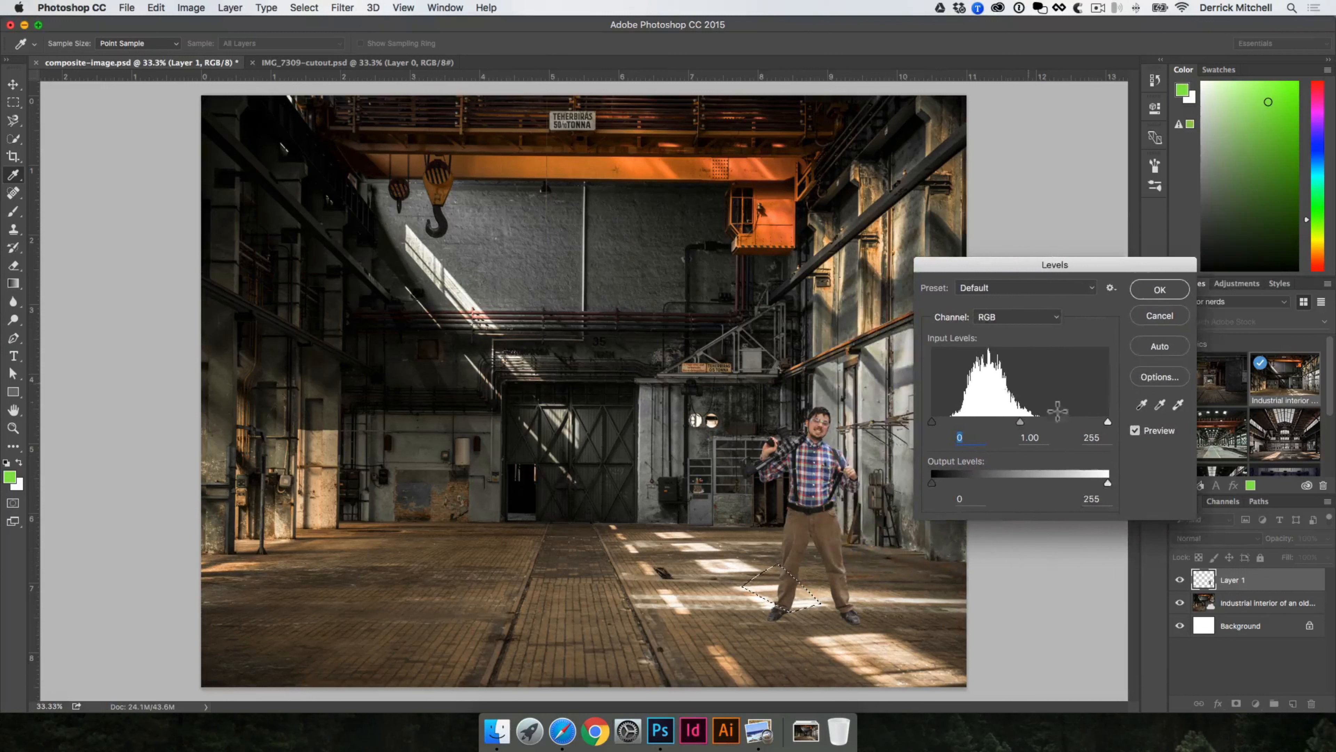
drag(1108, 421, 1065, 420)
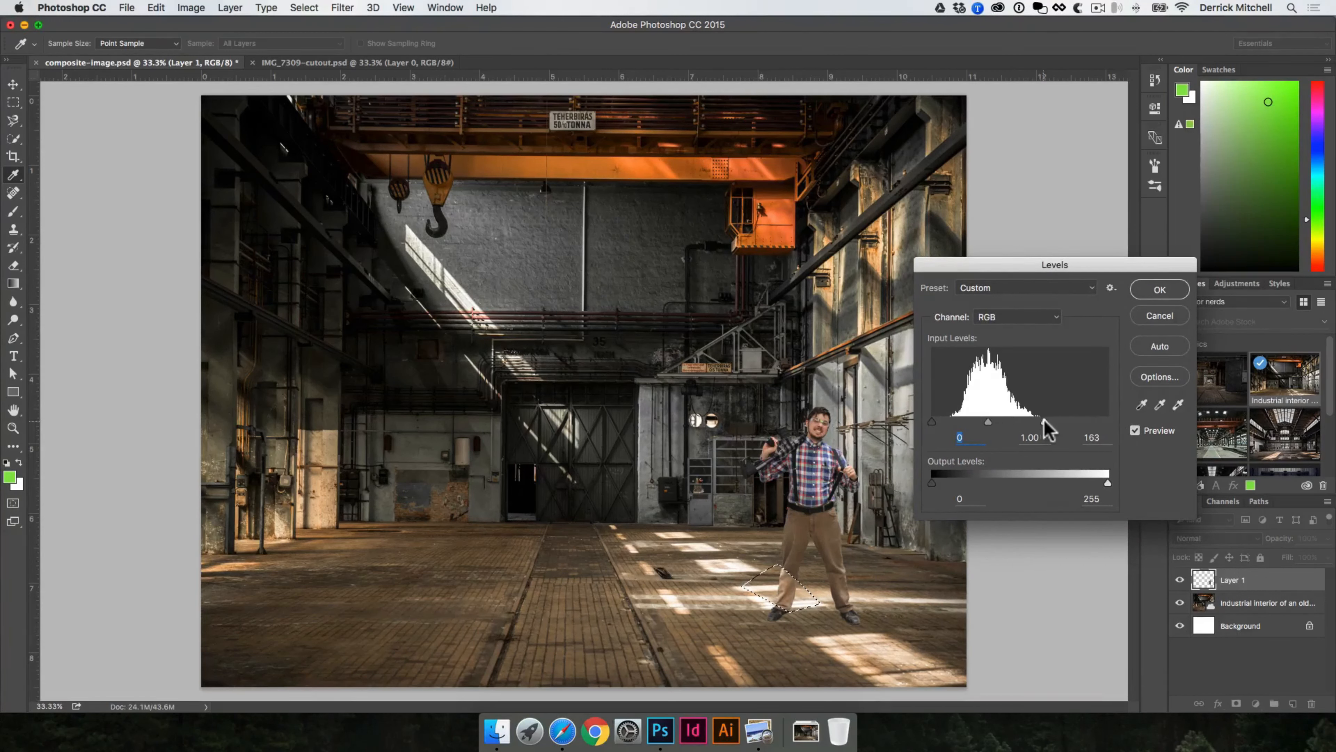
click(1157, 289)
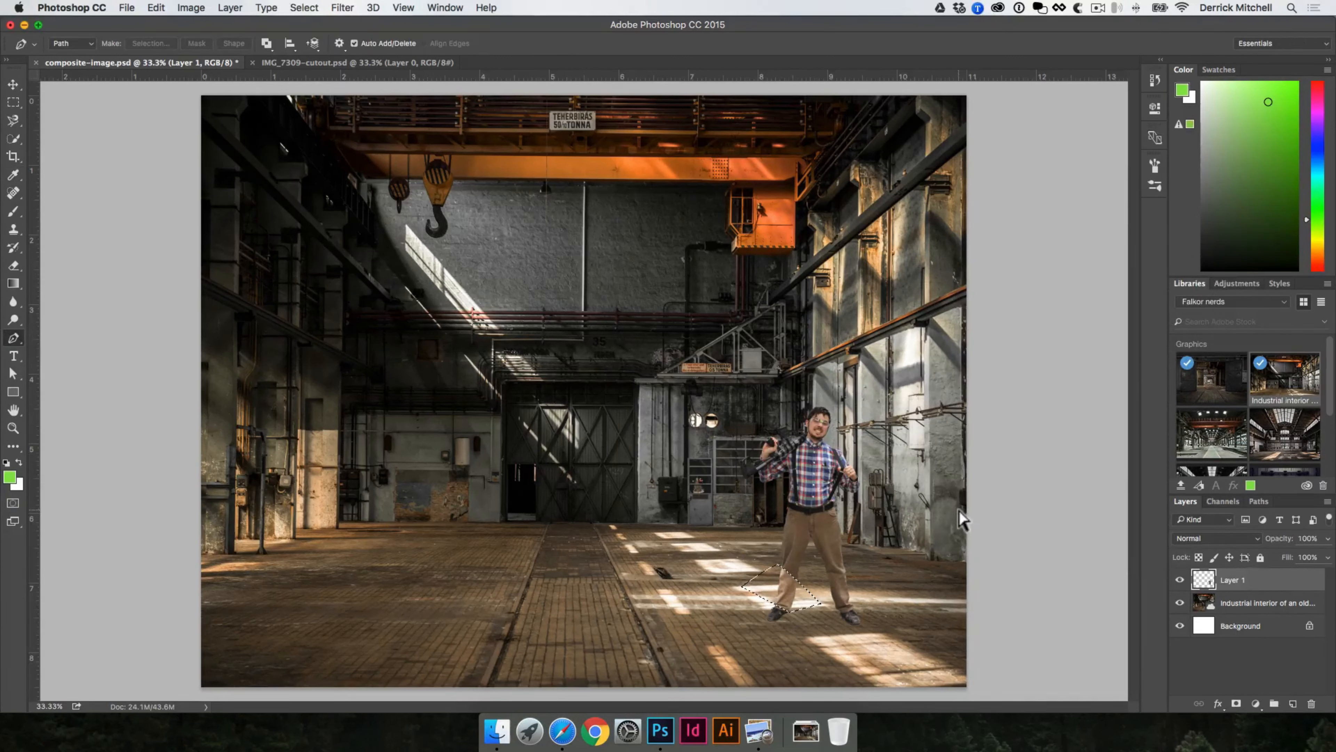
key(v)
key(super+d)
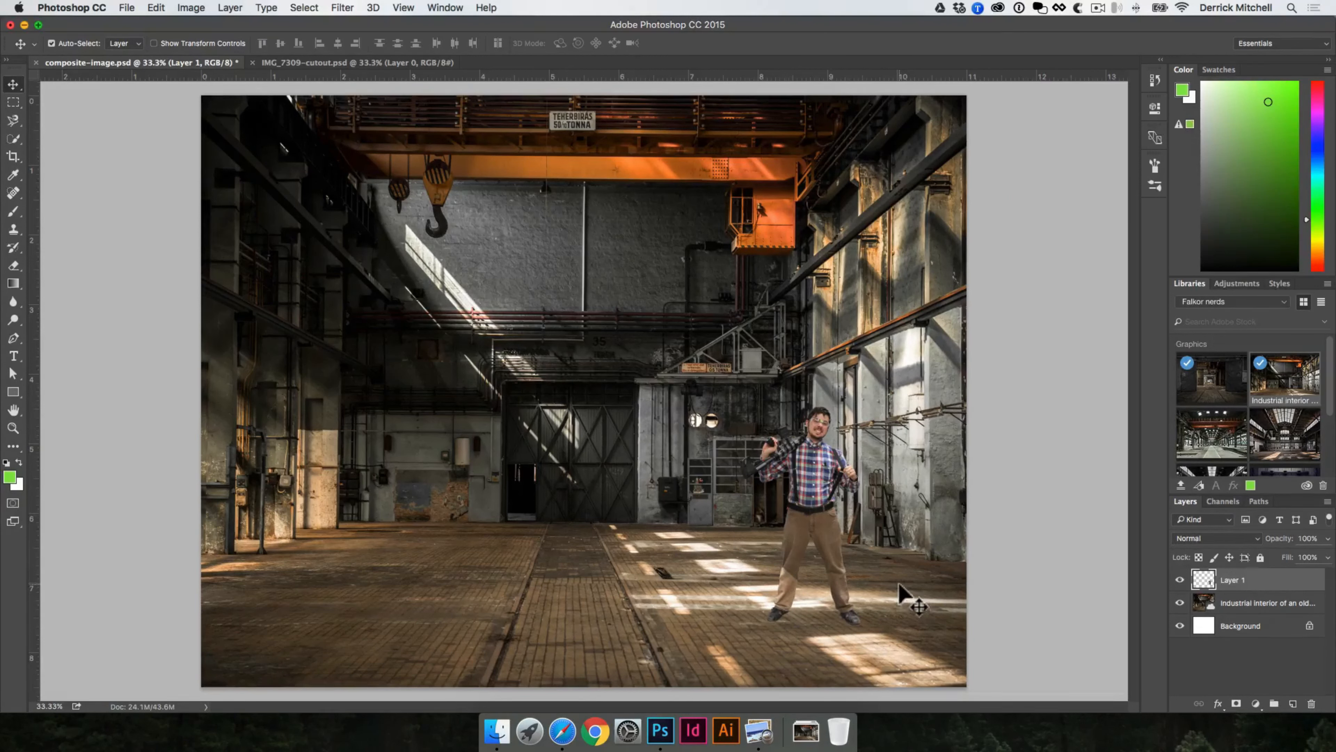
- Try the man in the left-centre of the factory, undo the move and the leg brightening, and clear the selection
drag(812, 486, 493, 491)
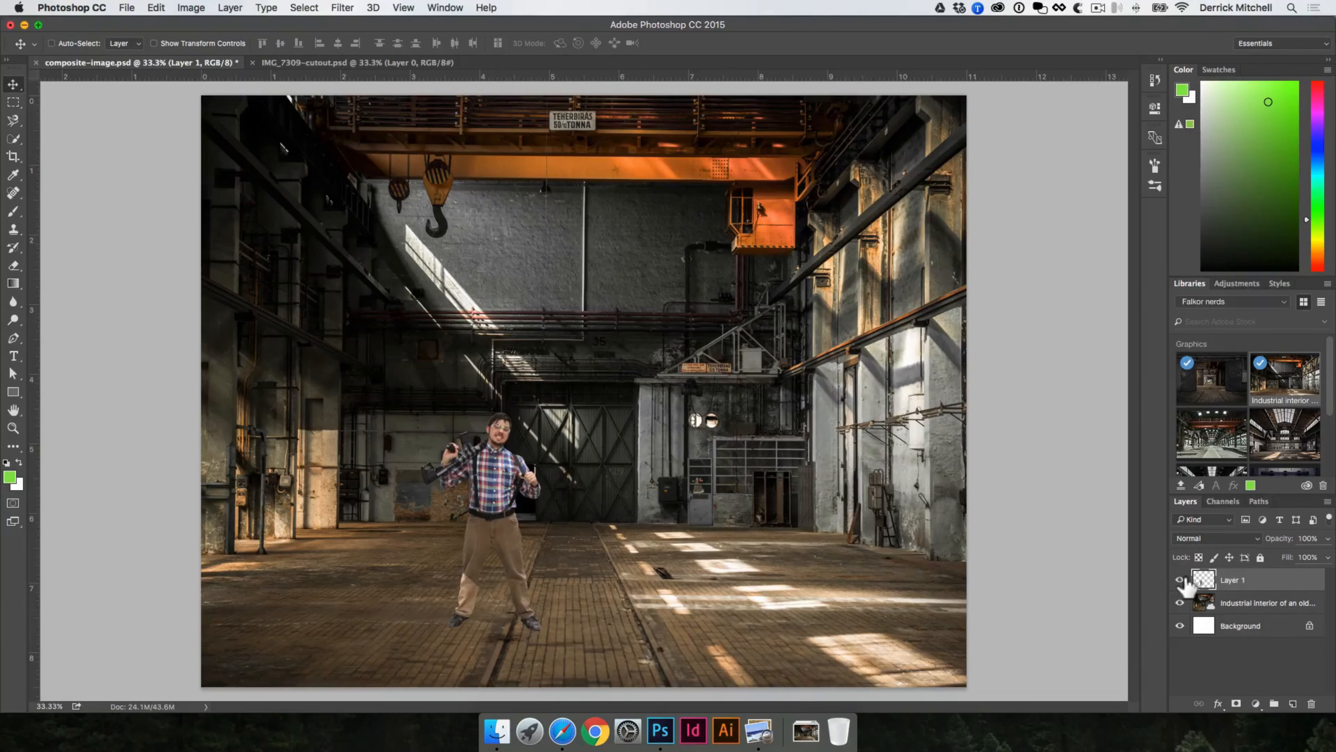
key(super+z)
key(alt+super+z)
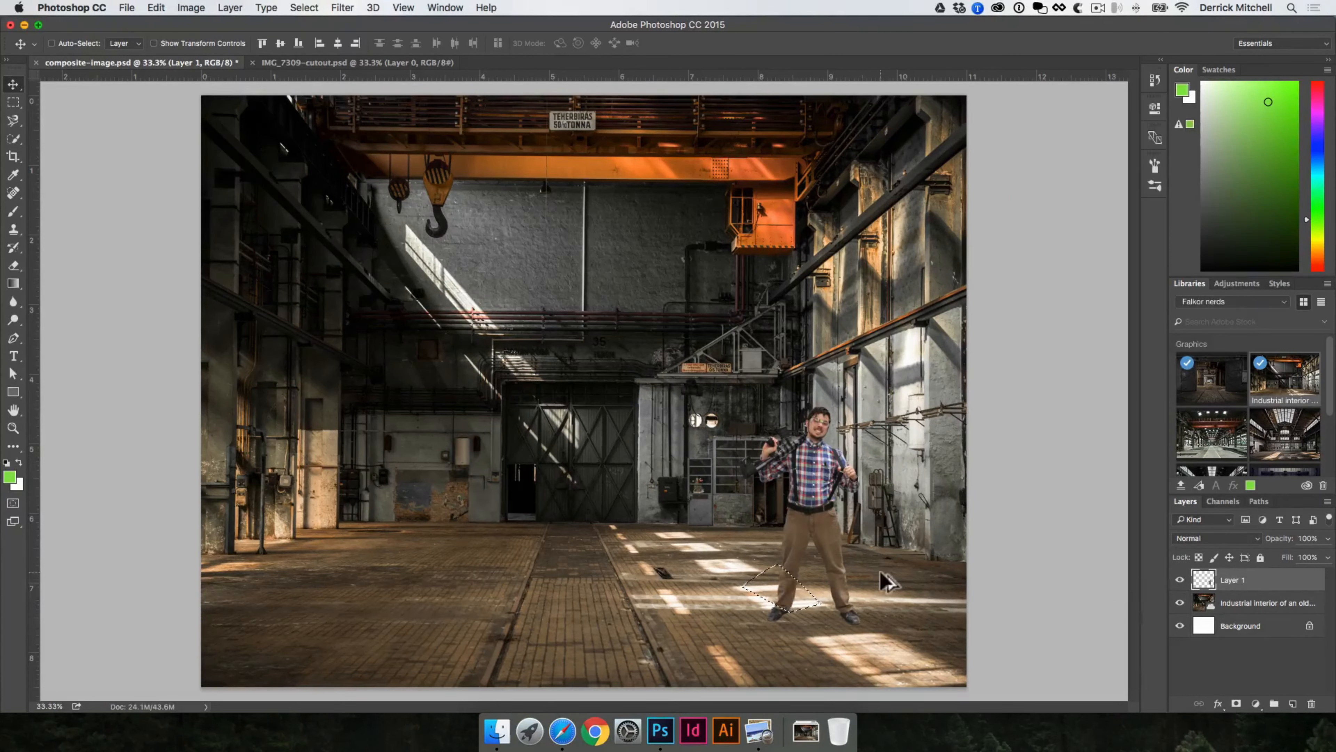
key(super+d)
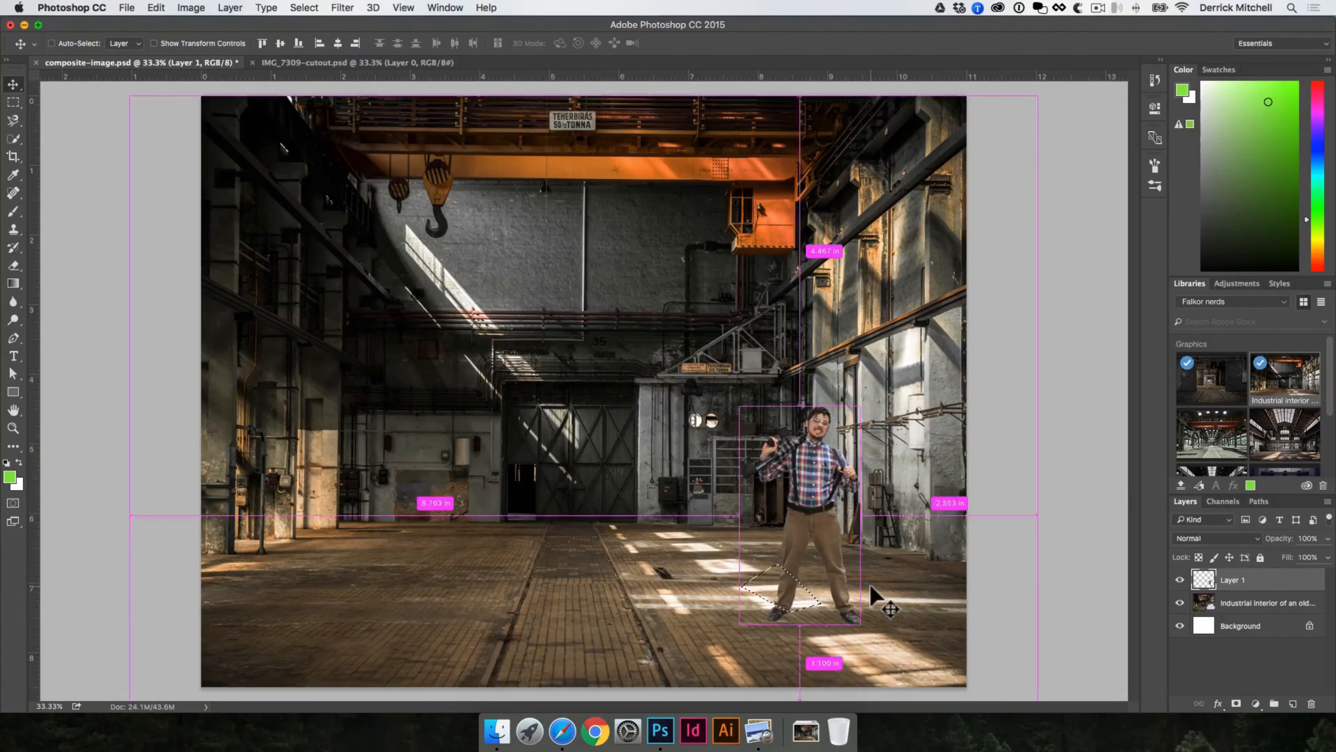
key(super+d)
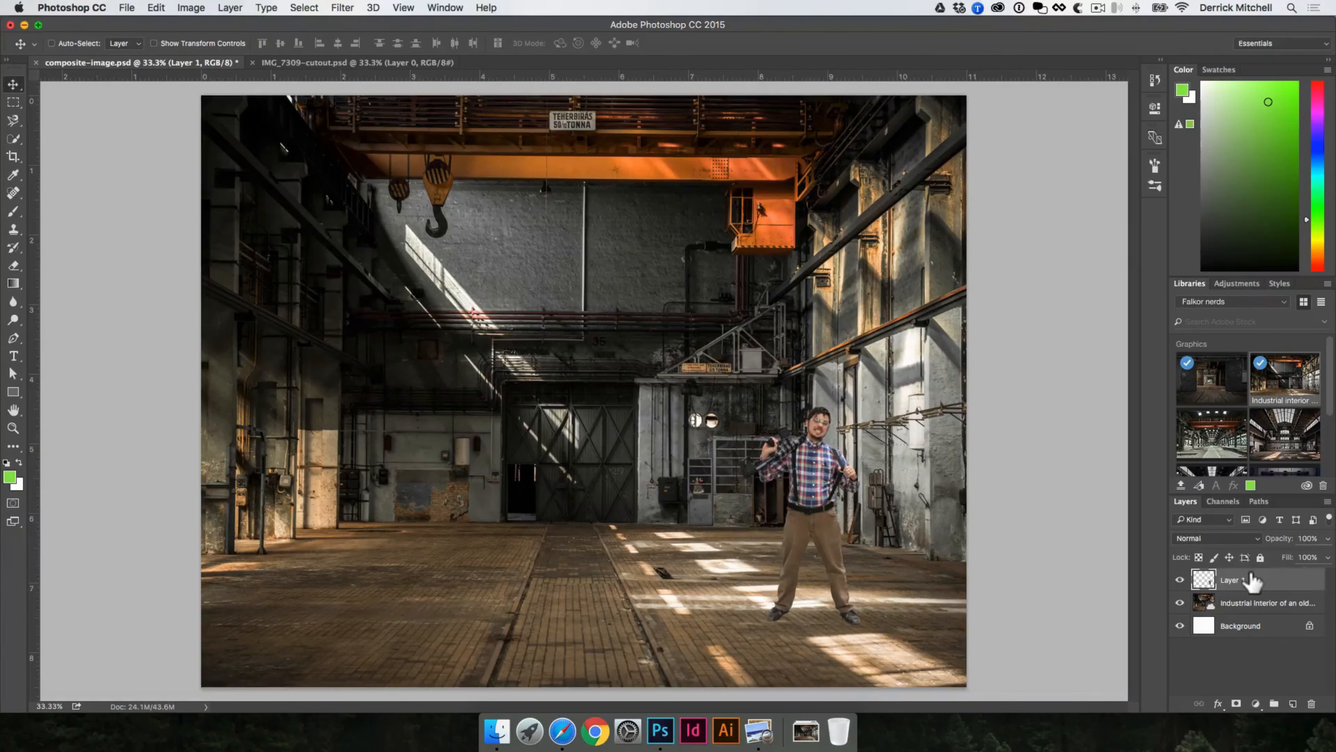
- Duplicate the man's layer, Layer 1, and hide the original
key(super+j)
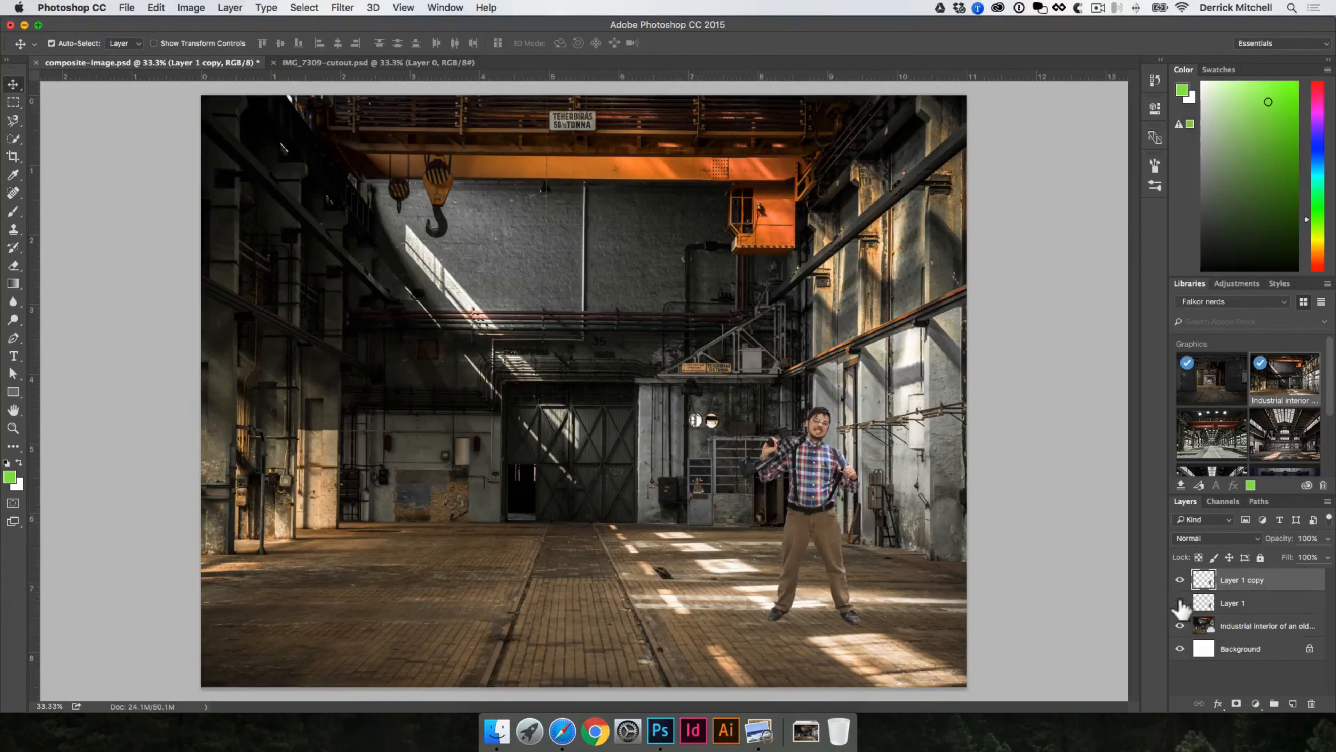
click(1179, 603)
- On the duplicate layer, trace the lower leg where the light streak crosses it with the Pen tool and make it a selection
key(p)
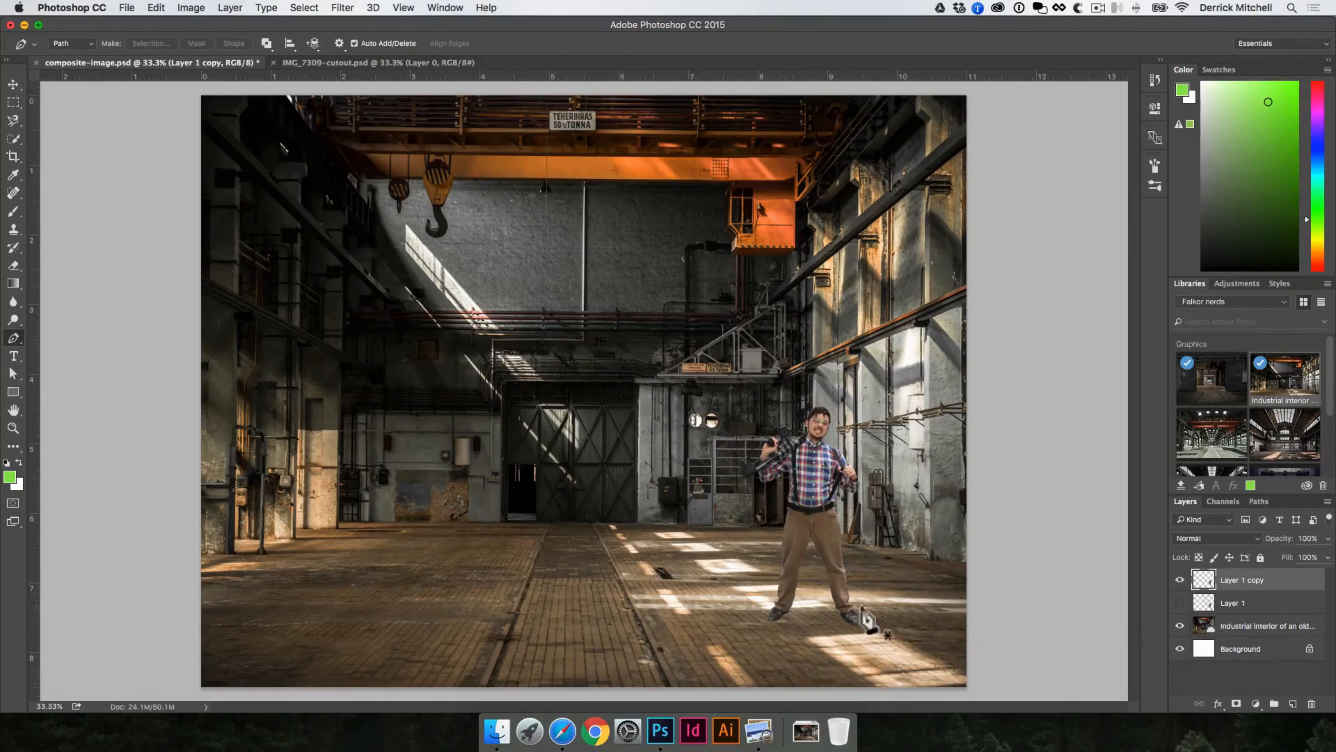
click(784, 575)
click(815, 604)
click(768, 610)
click(746, 586)
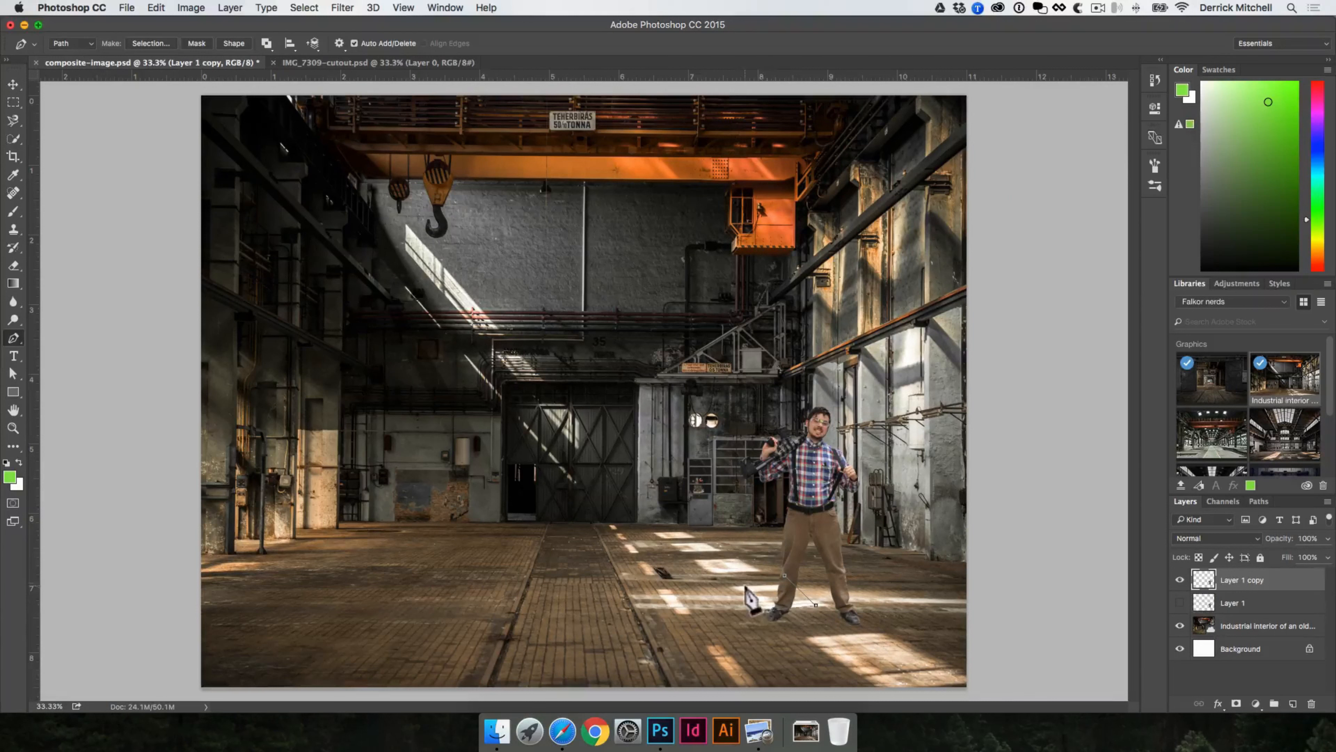
click(785, 576)
key(super+Return)
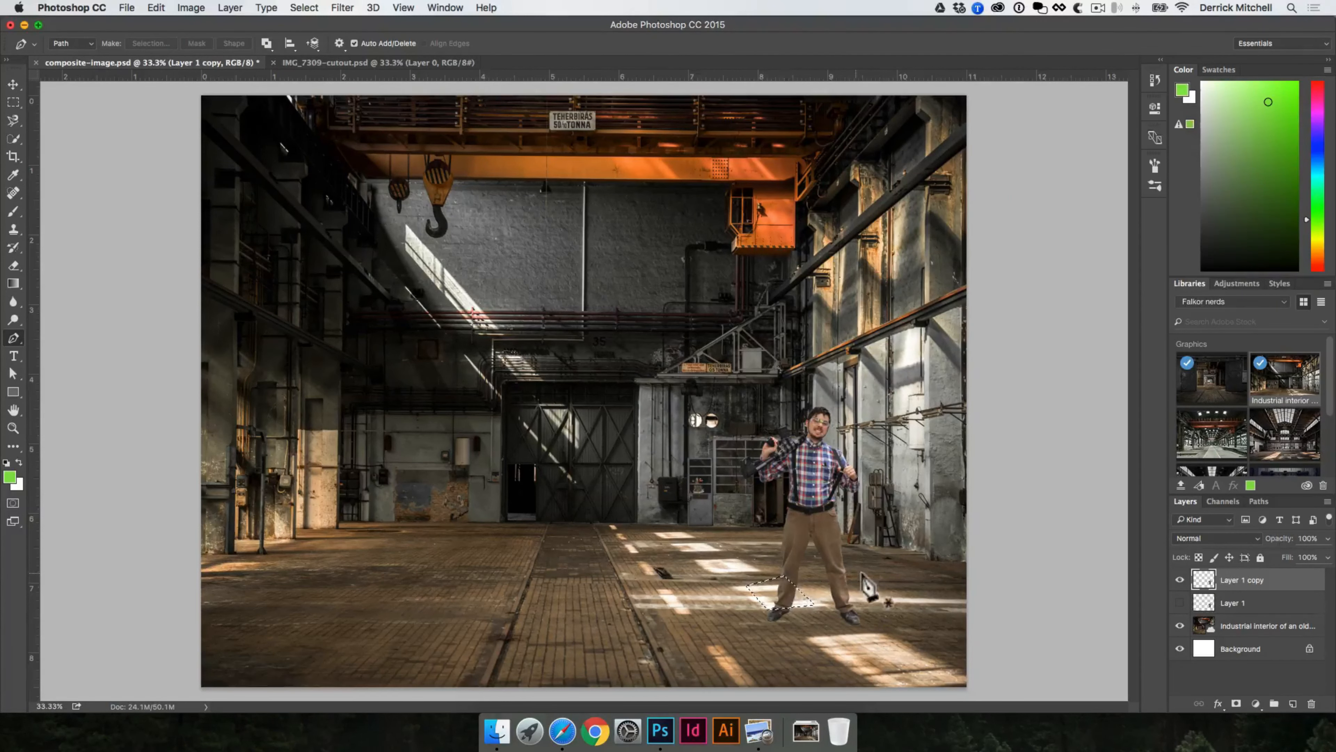
- Brighten the selected leg area on the duplicate by lowering the white input level in Levels, and deselect
key(super+l)
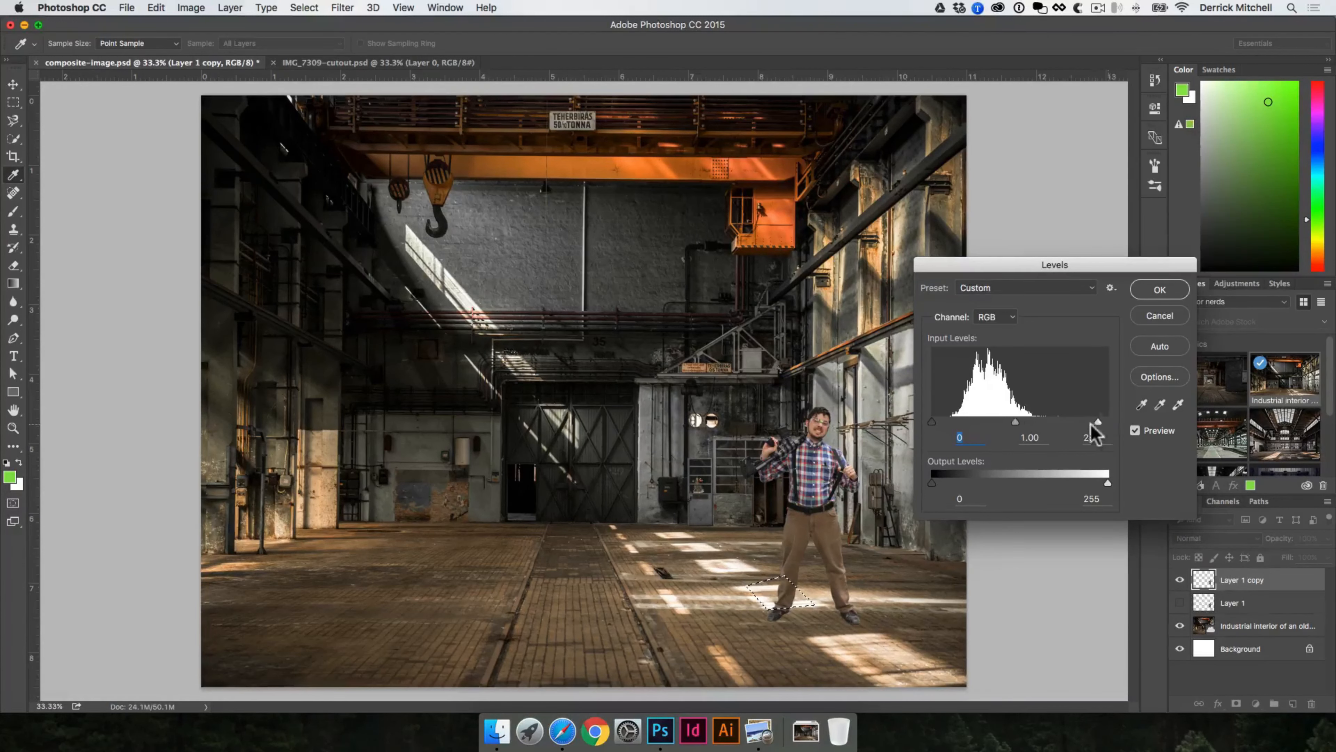
click(1159, 289)
key(super+d)
key(v)
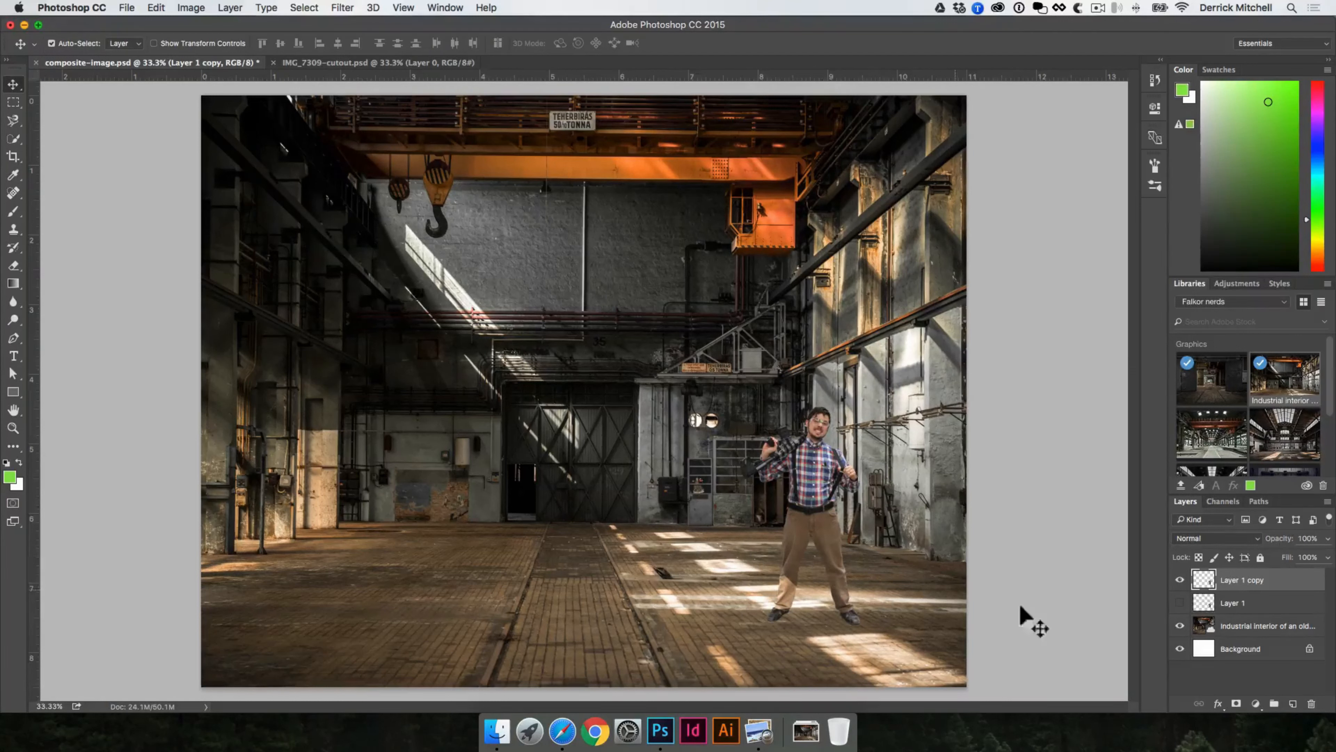
- Show the original Layer 1 instead of its copy and move the man to the shaded floor left of centre
click(1180, 579)
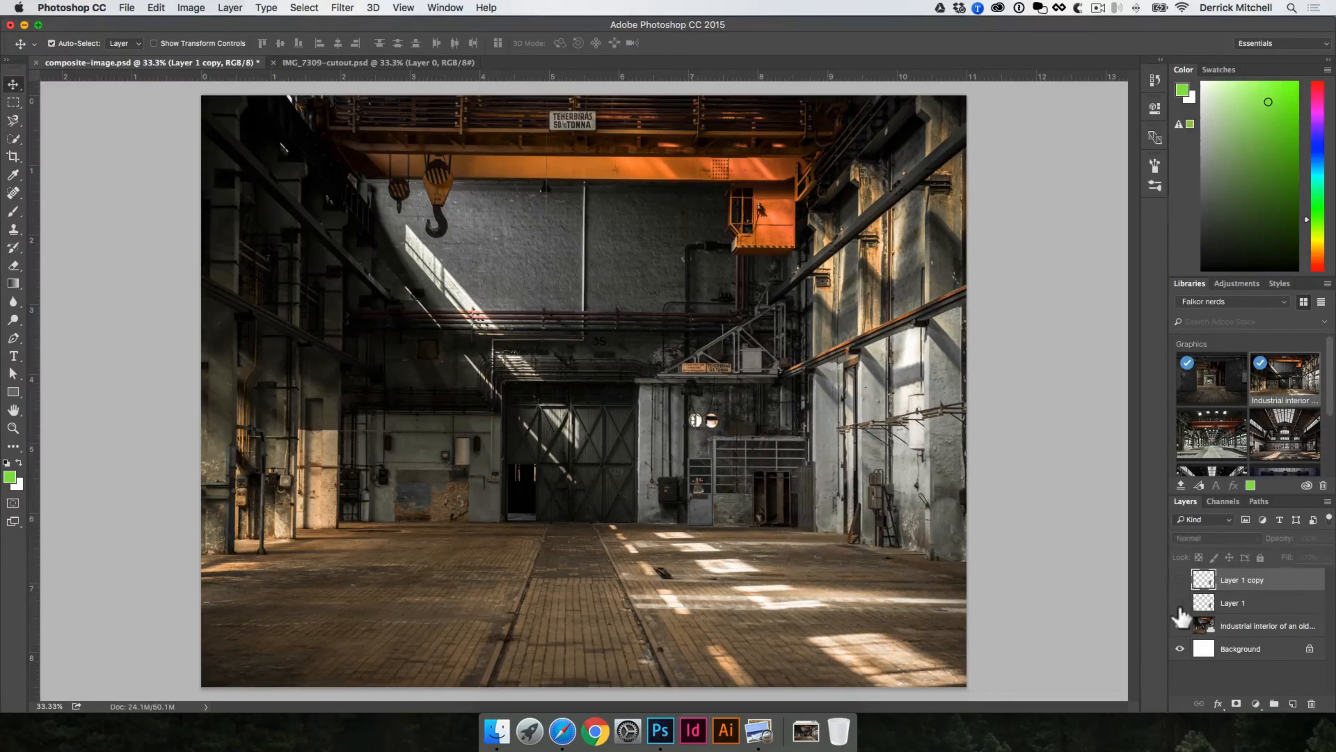
click(1180, 603)
click(1257, 603)
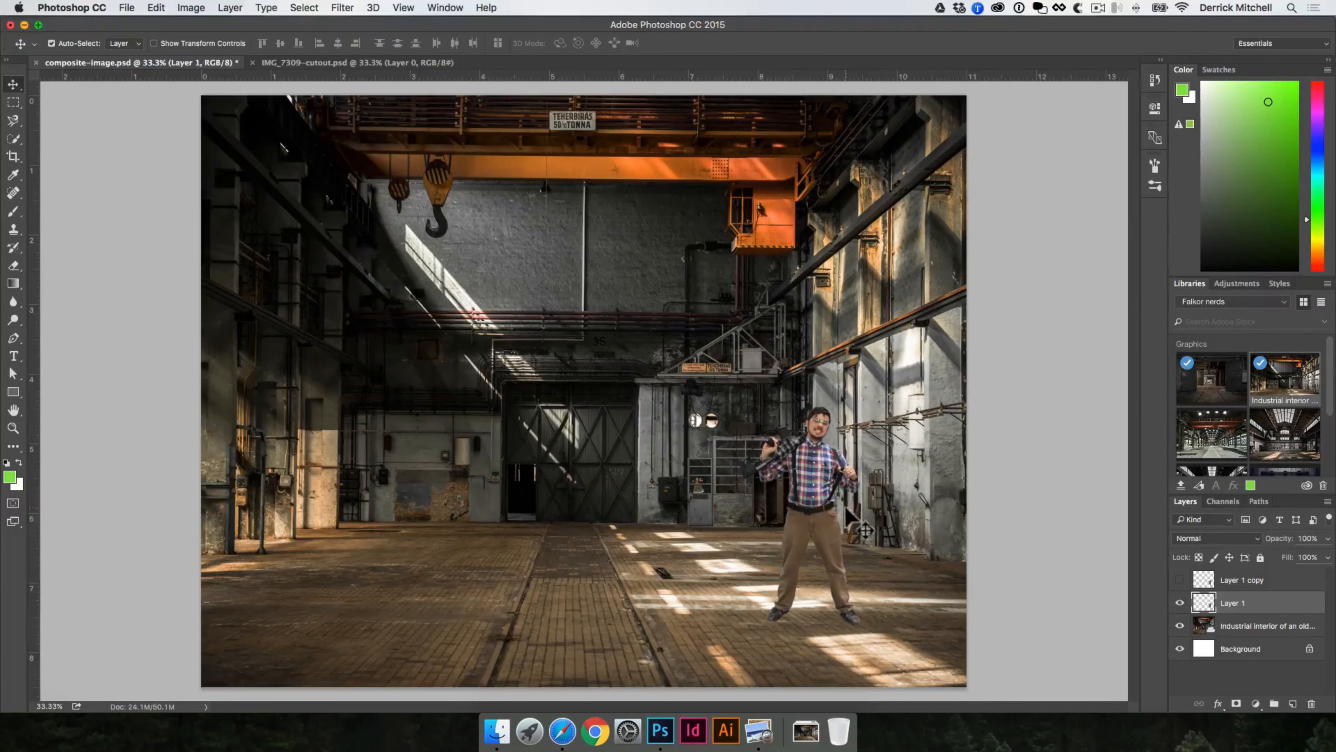
drag(822, 472, 504, 471)
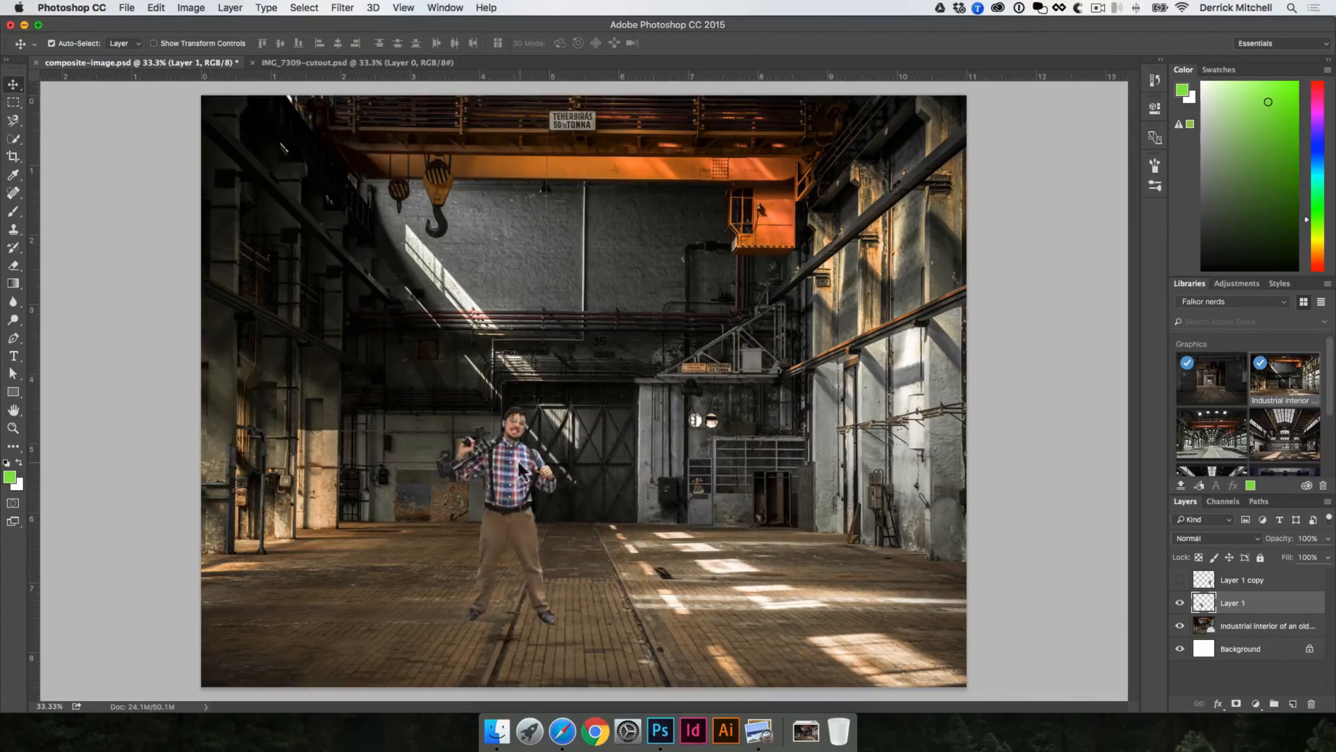
- Start a Camera Raw filter on the factory background layer with exposure -0.50, contrast +18 and highlights -68
click(352, 350)
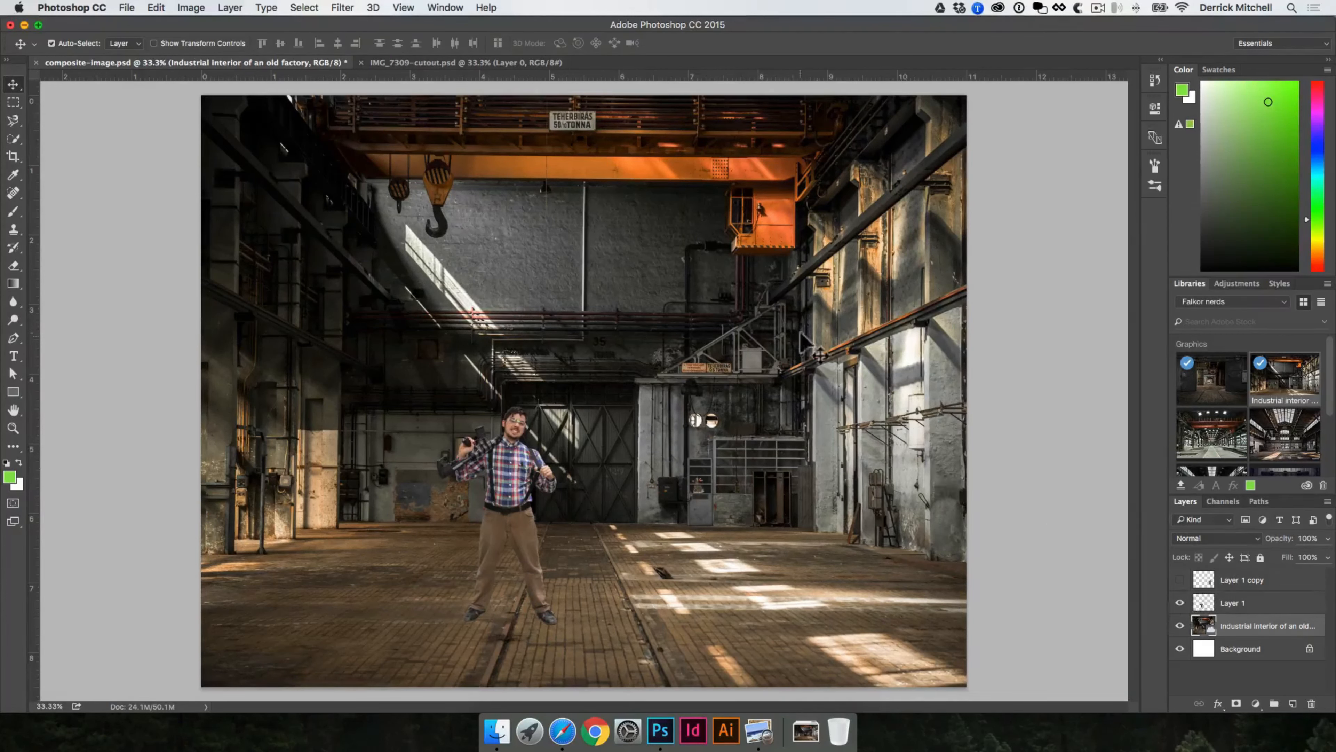
click(343, 7)
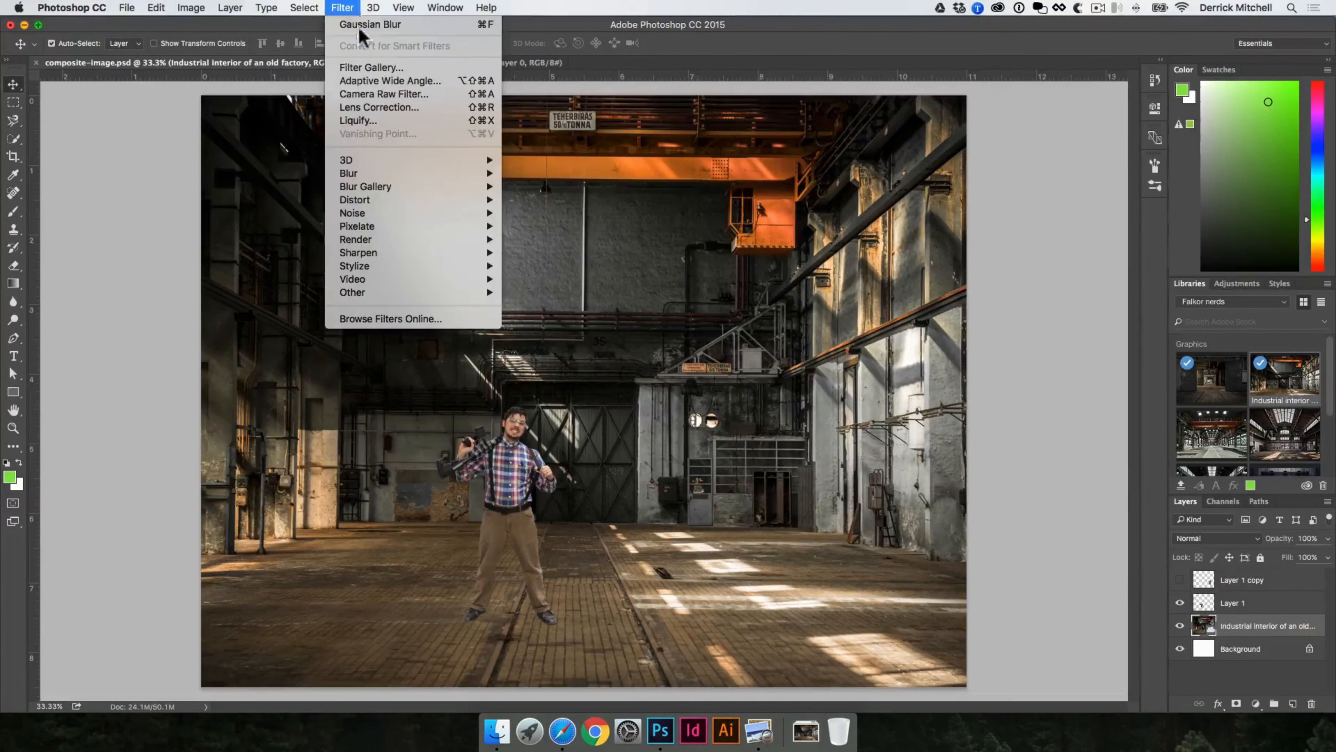
click(368, 95)
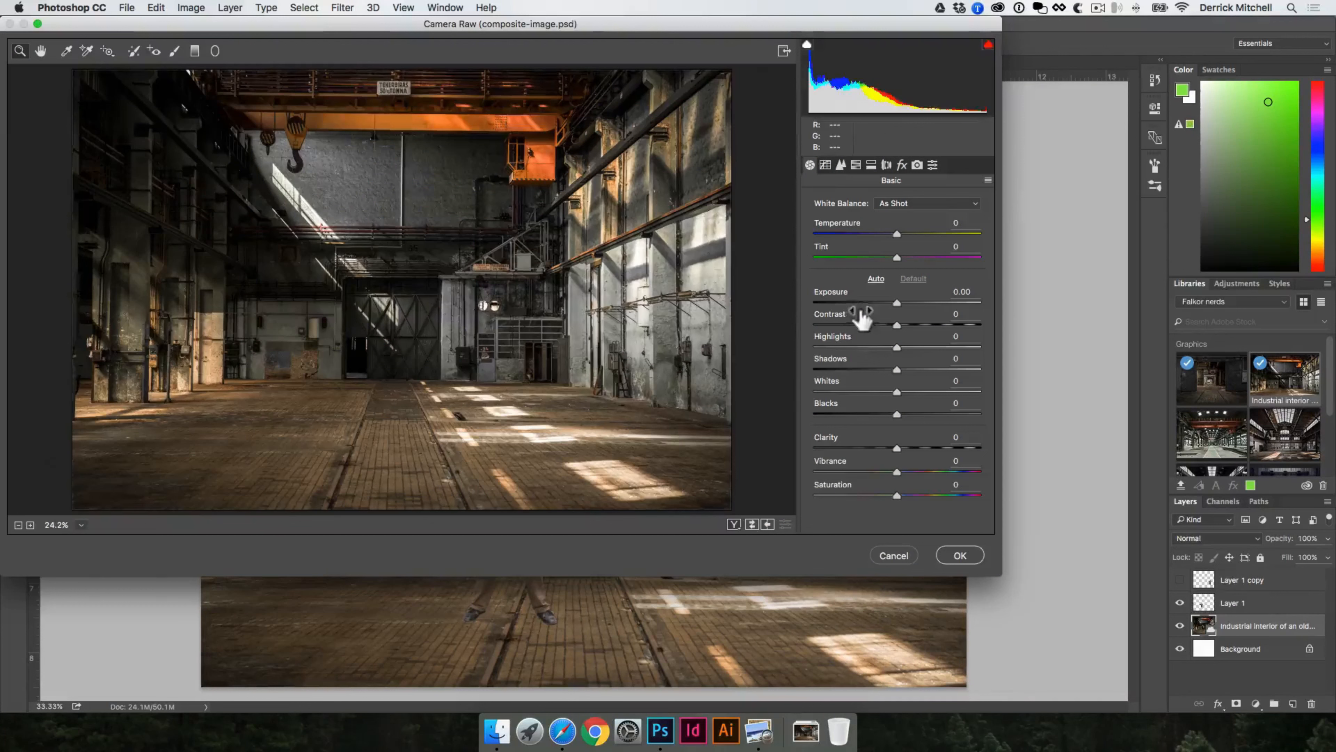
drag(707, 32, 876, 99)
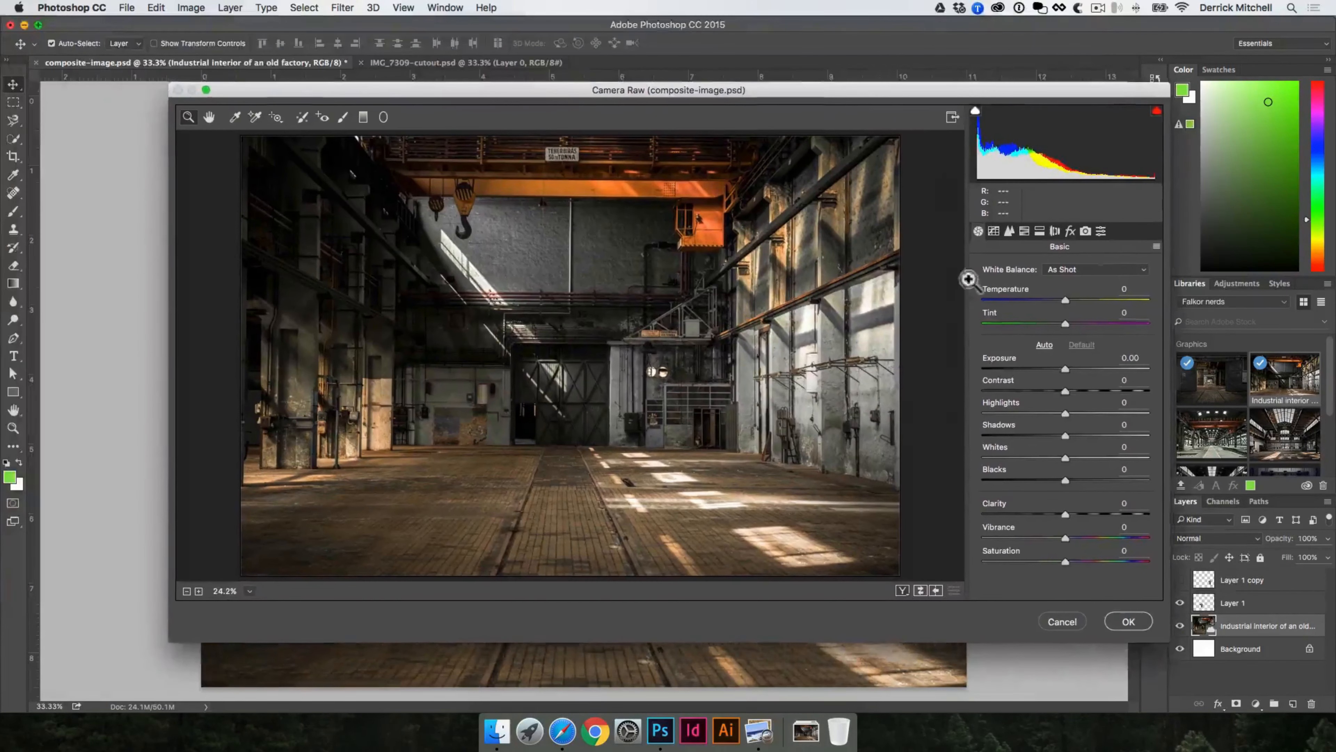
drag(1064, 368, 1058, 367)
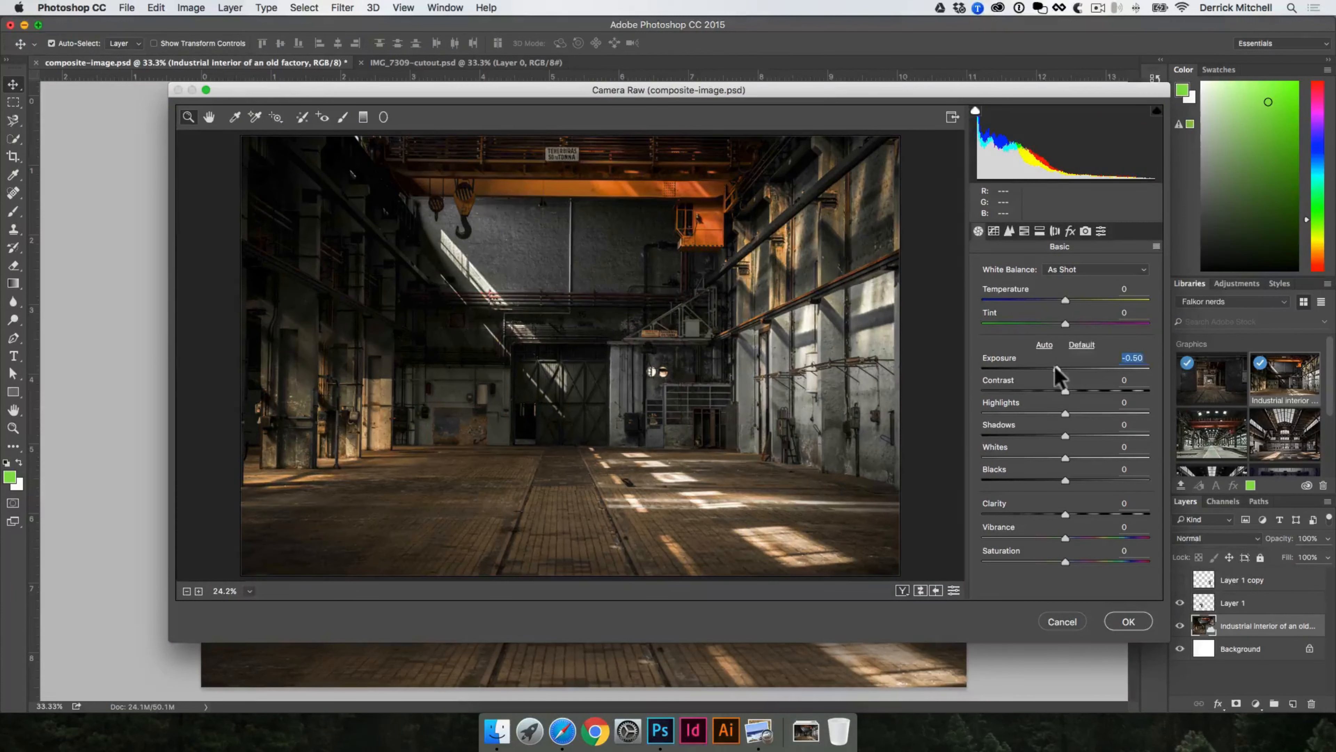
drag(1065, 391, 1084, 391)
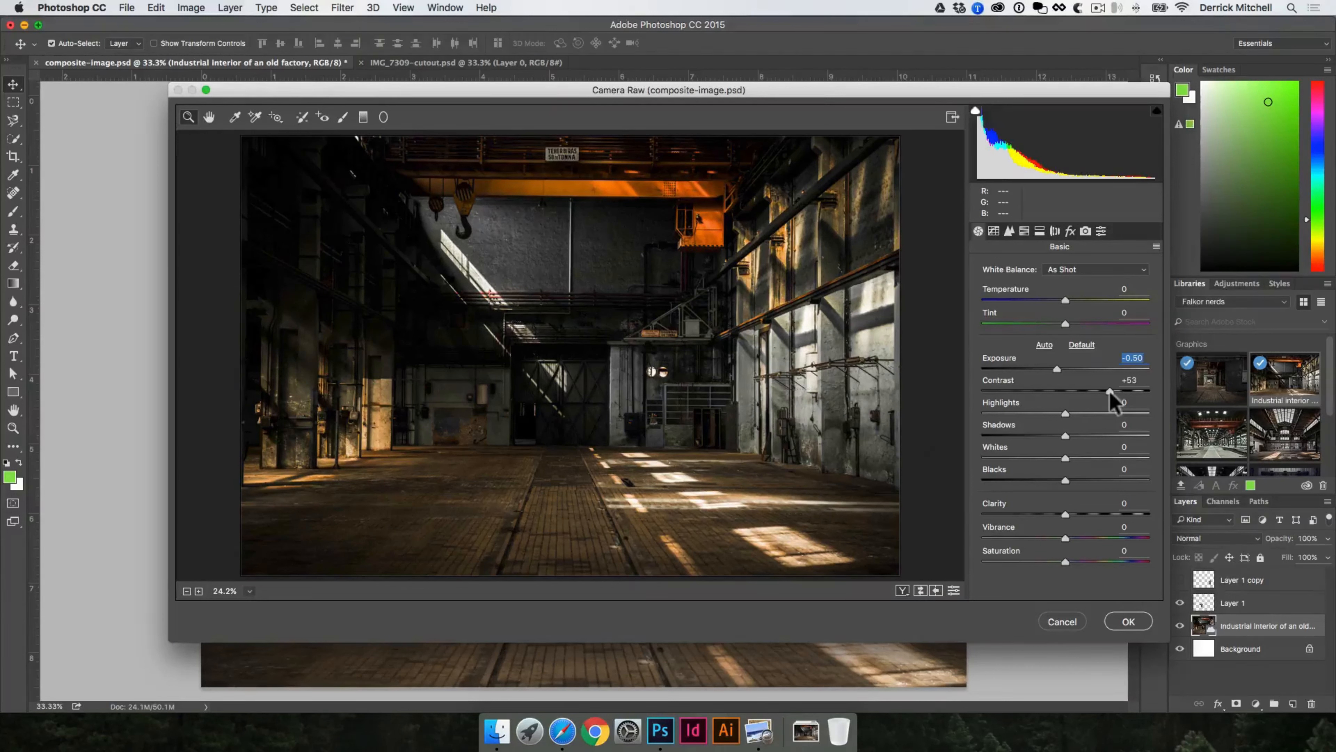
drag(1108, 389, 1008, 414)
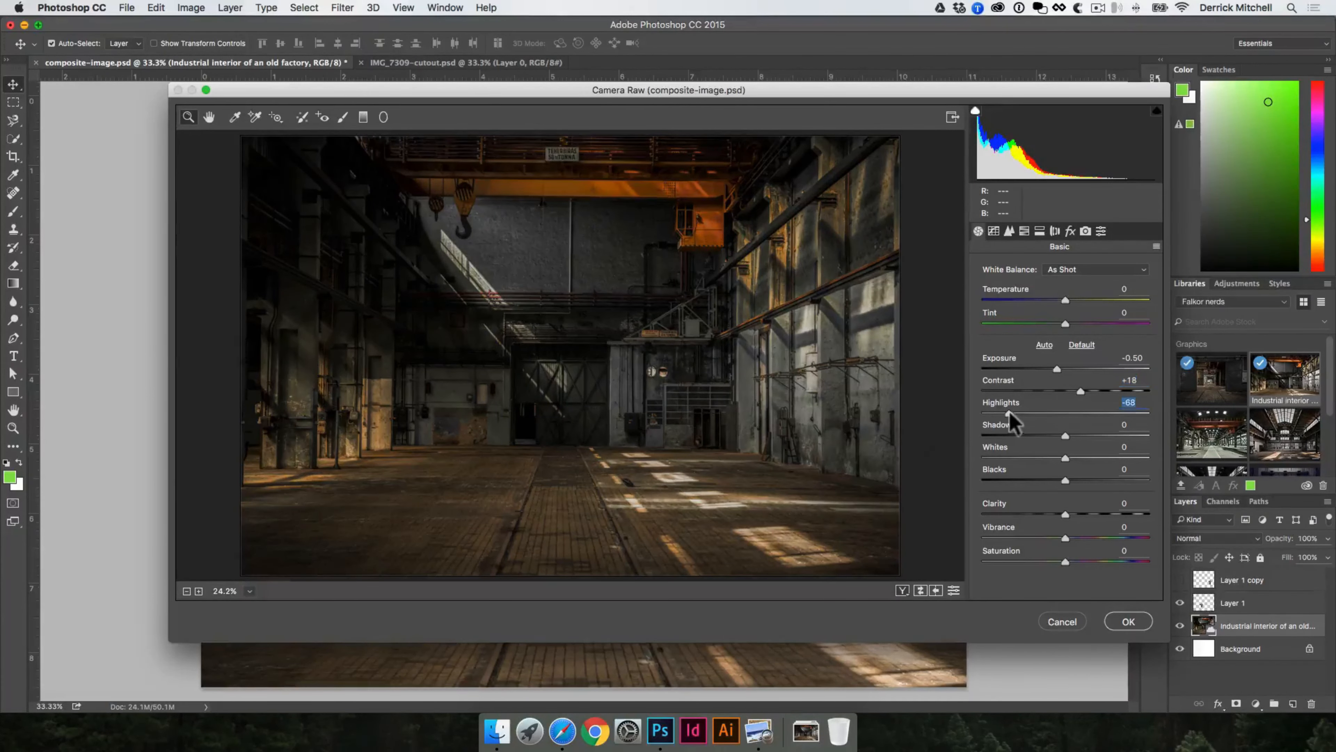
- Set the background's Camera Raw shadows to +61, blacks to +8 and whites to +42, and apply the filter
drag(1064, 434, 1115, 435)
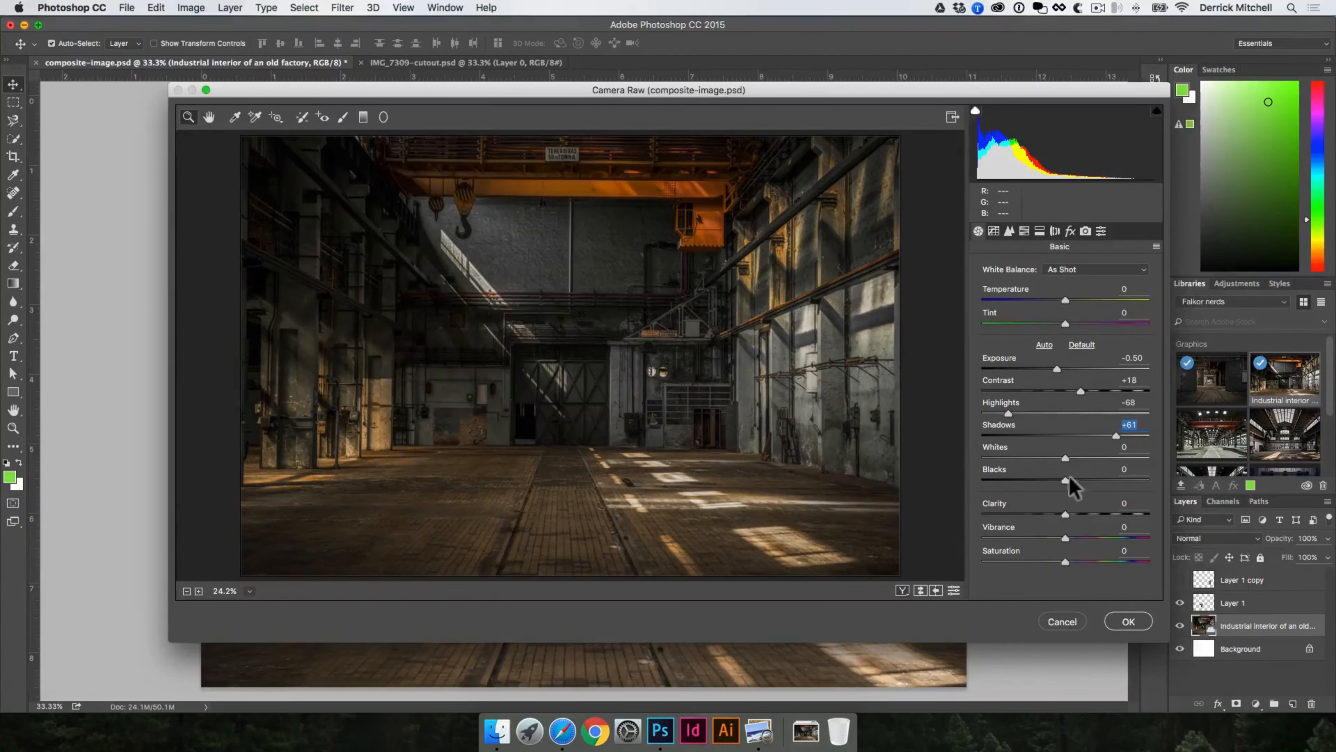
drag(1065, 481, 1101, 457)
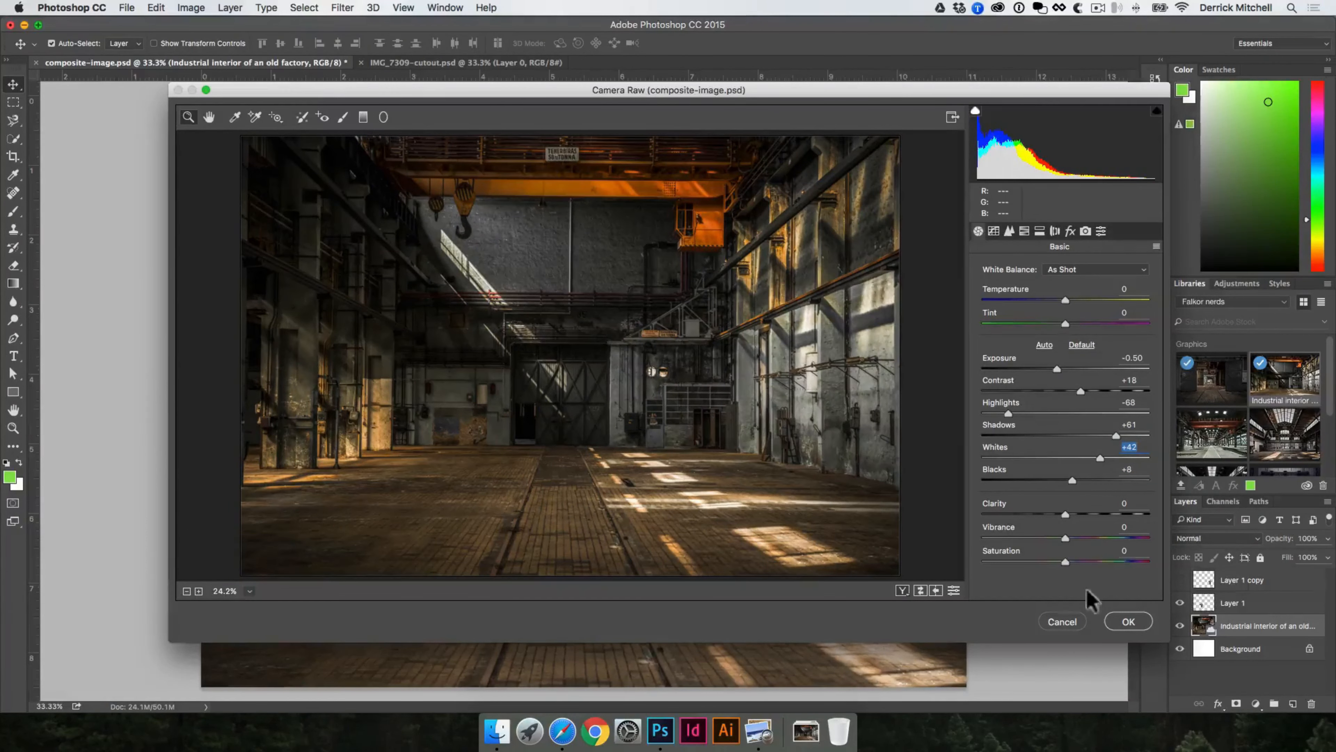
click(1141, 621)
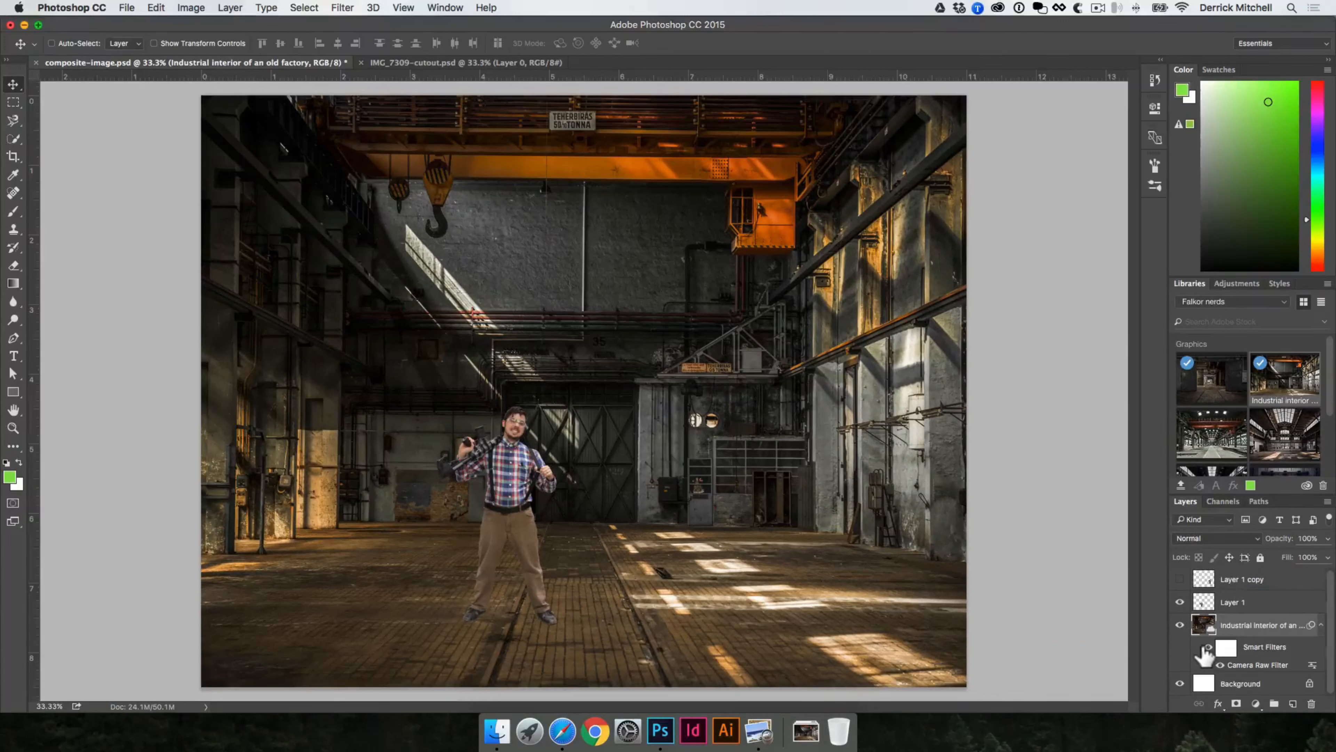
- Compare the factory background with and without the Camera Raw filter, leaving the filter applied
key(super+z)
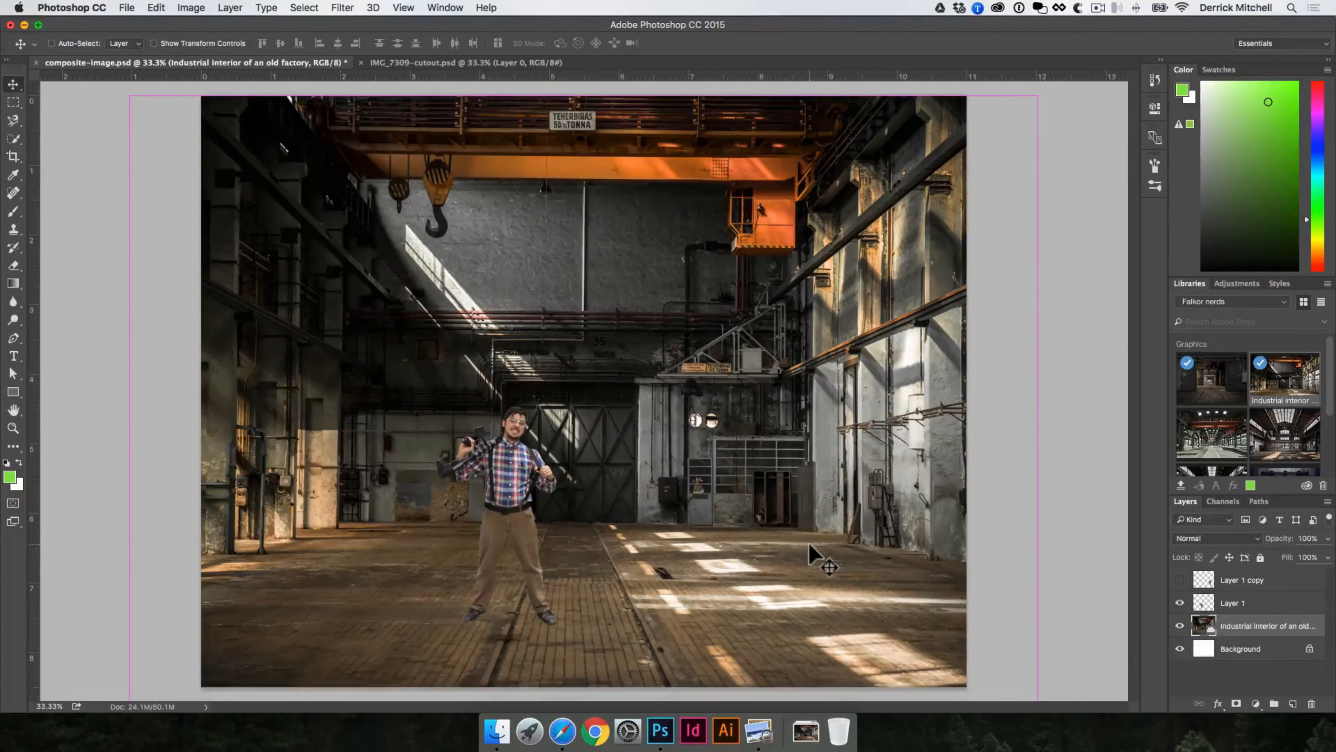
key(super+z)
key(super+z)
key(super+z)
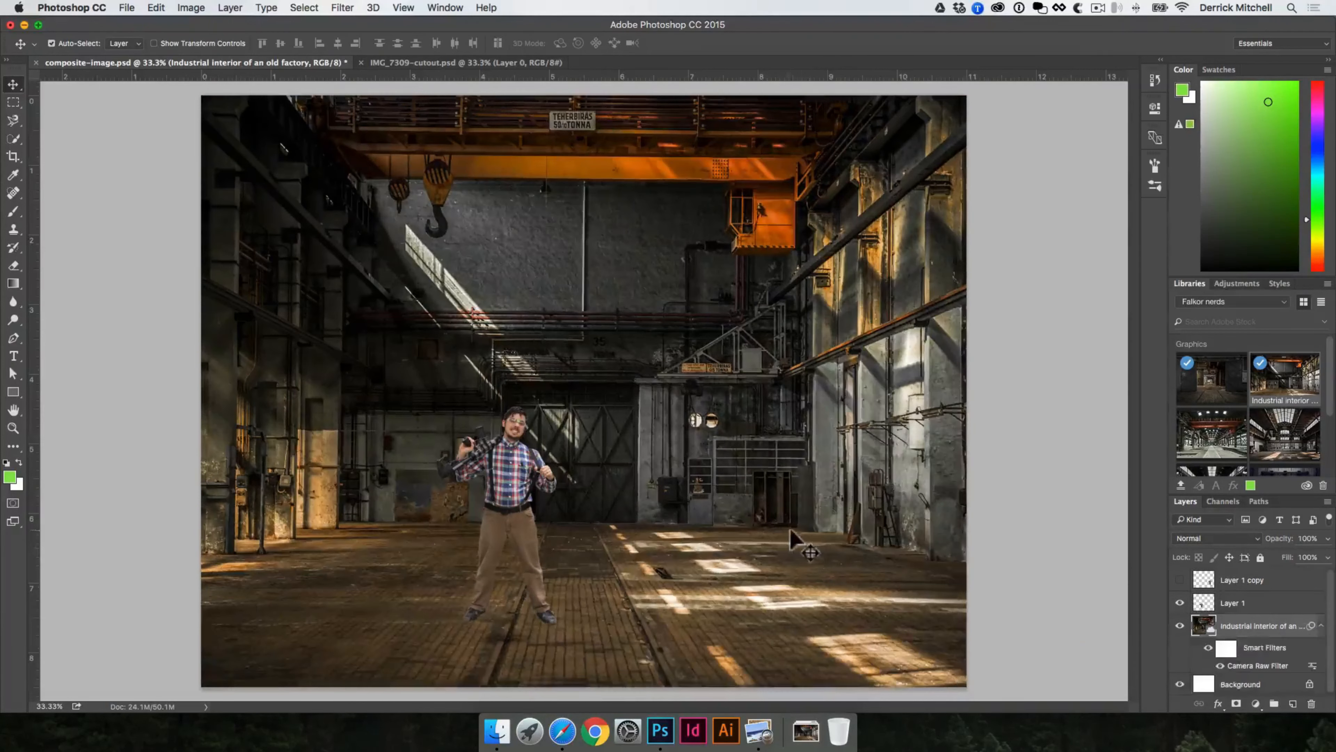
- Nudge the man left and grade his layer in Camera Raw: exposure -0.70, contrast -12, highlights -8, shadows -7, whites -19, blacks -3, clarity +22, vibrance -4
drag(515, 467, 485, 466)
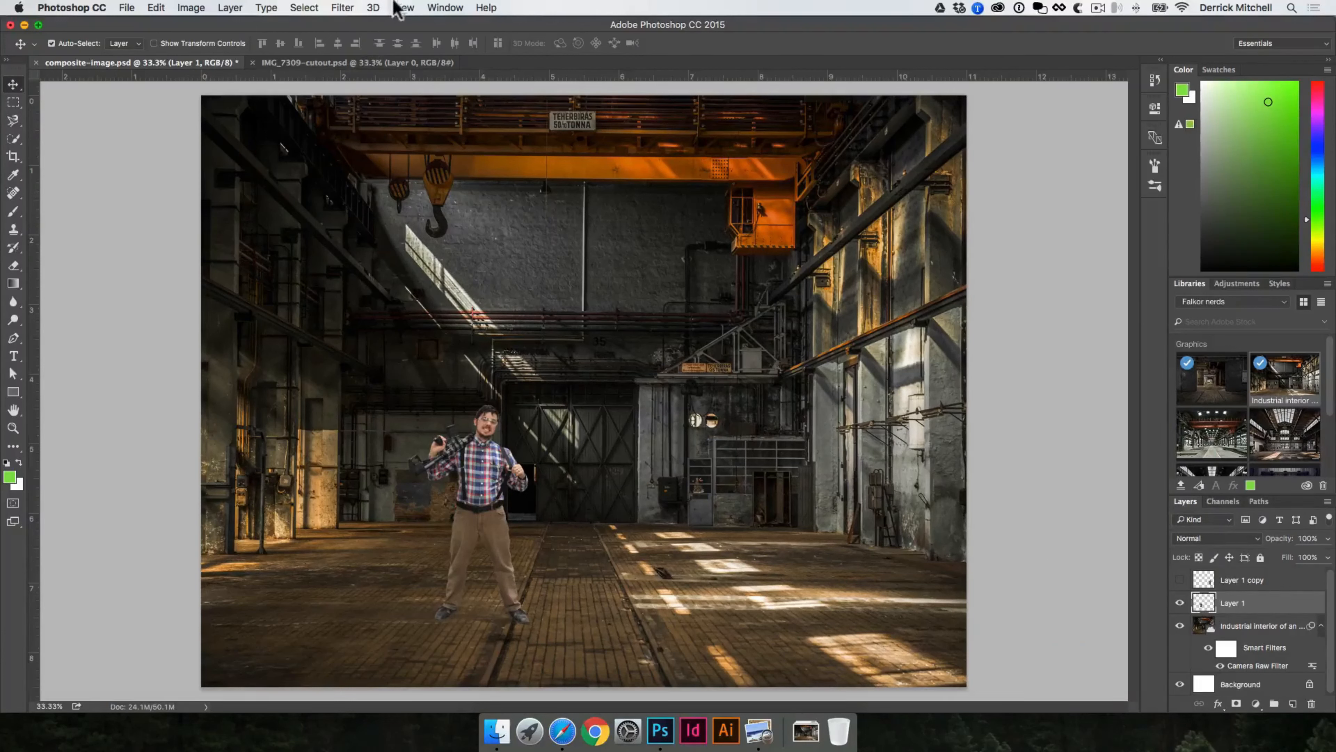
click(341, 7)
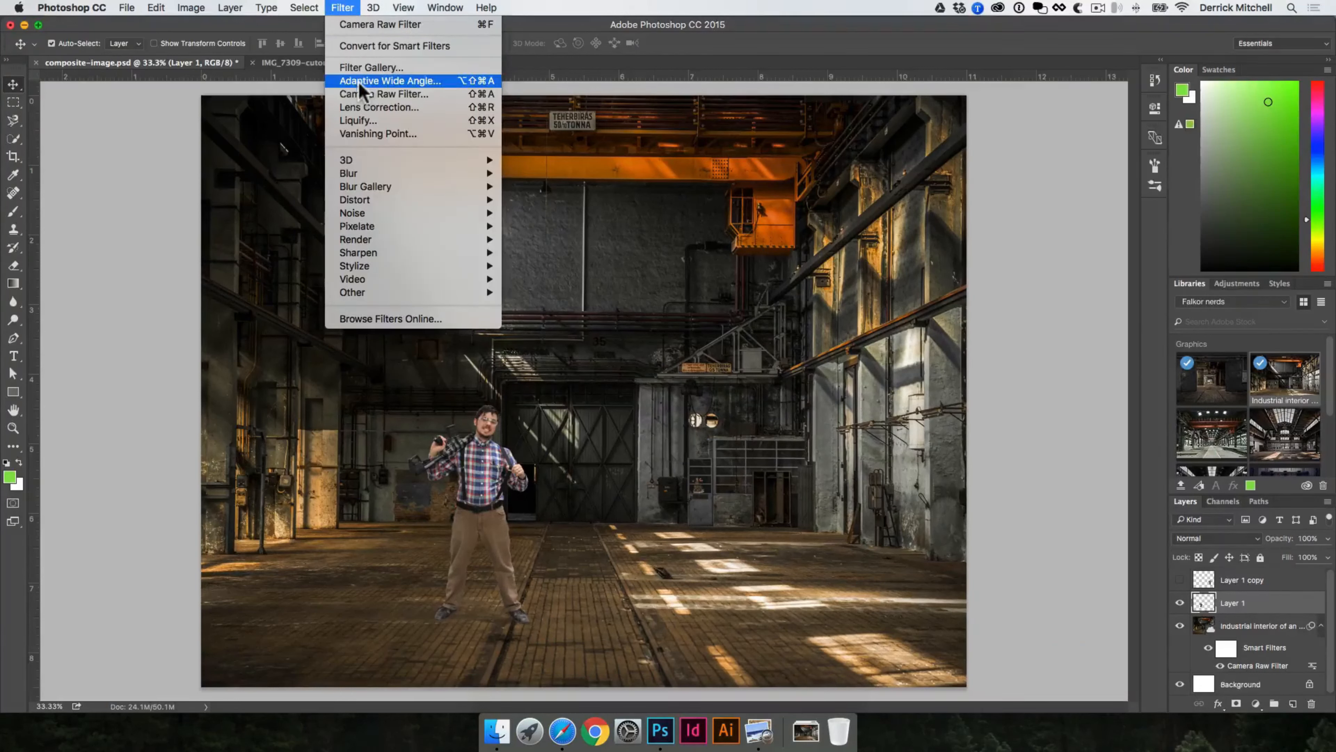
click(368, 94)
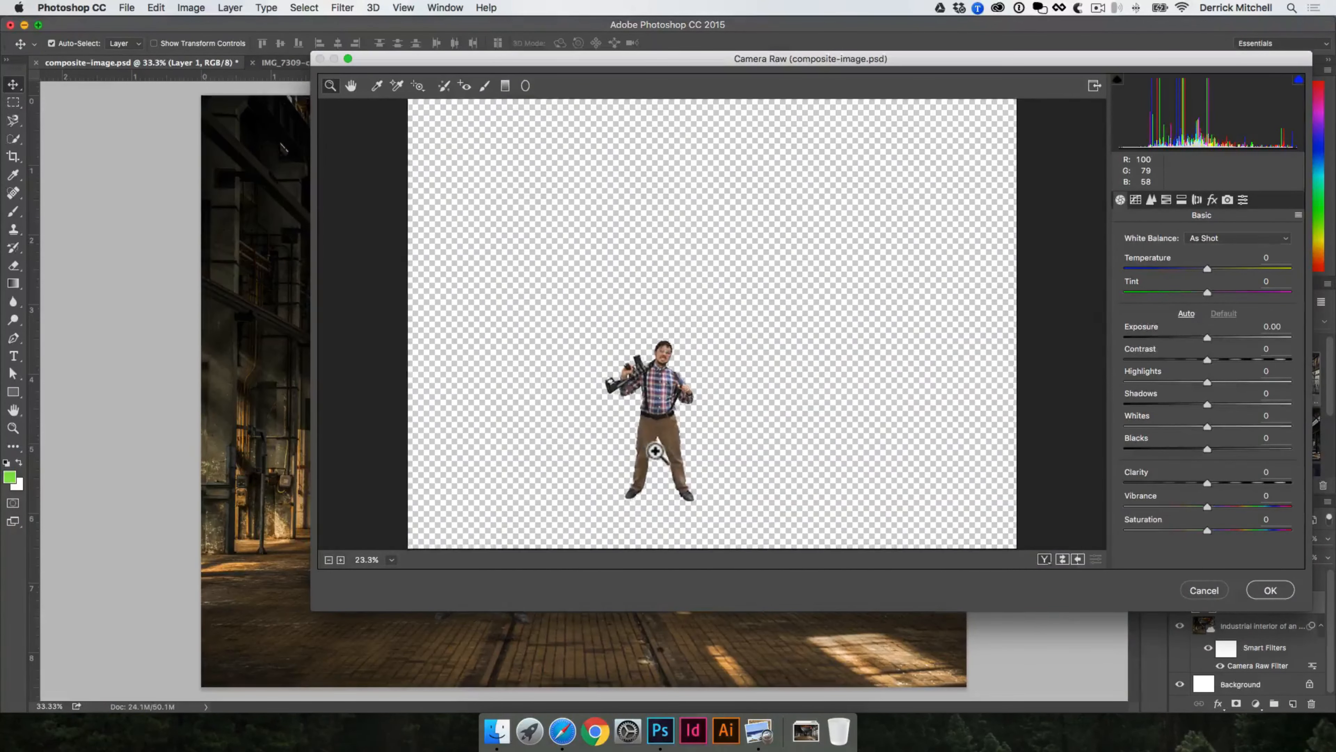
click(655, 451)
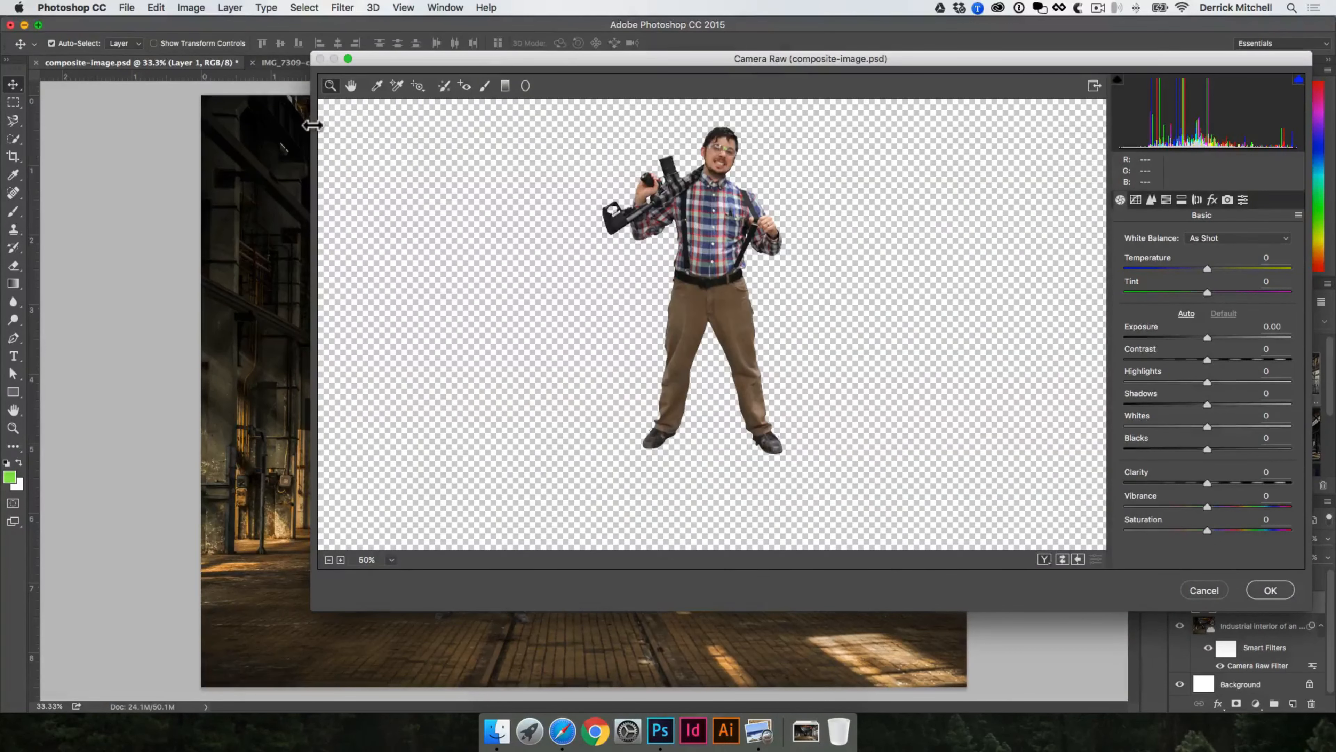
drag(313, 124, 567, 125)
drag(729, 57, 705, 107)
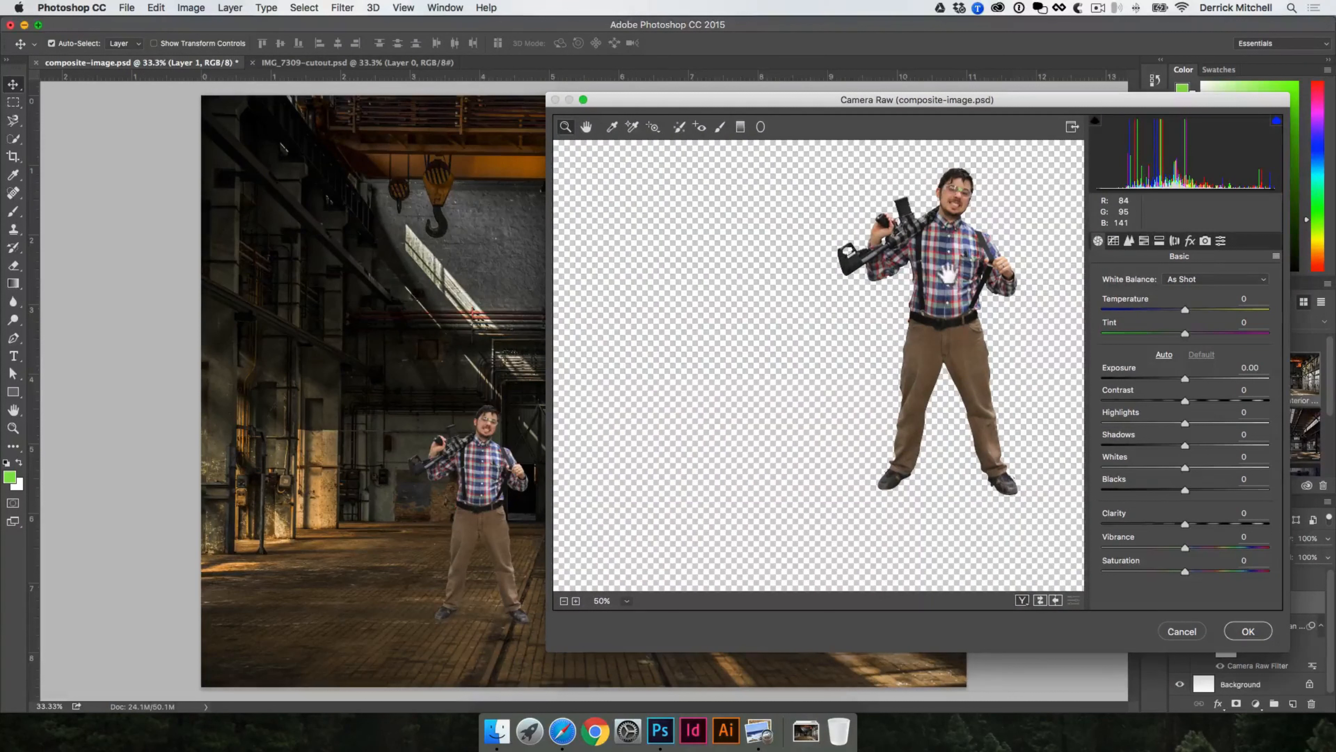
drag(947, 272, 797, 311)
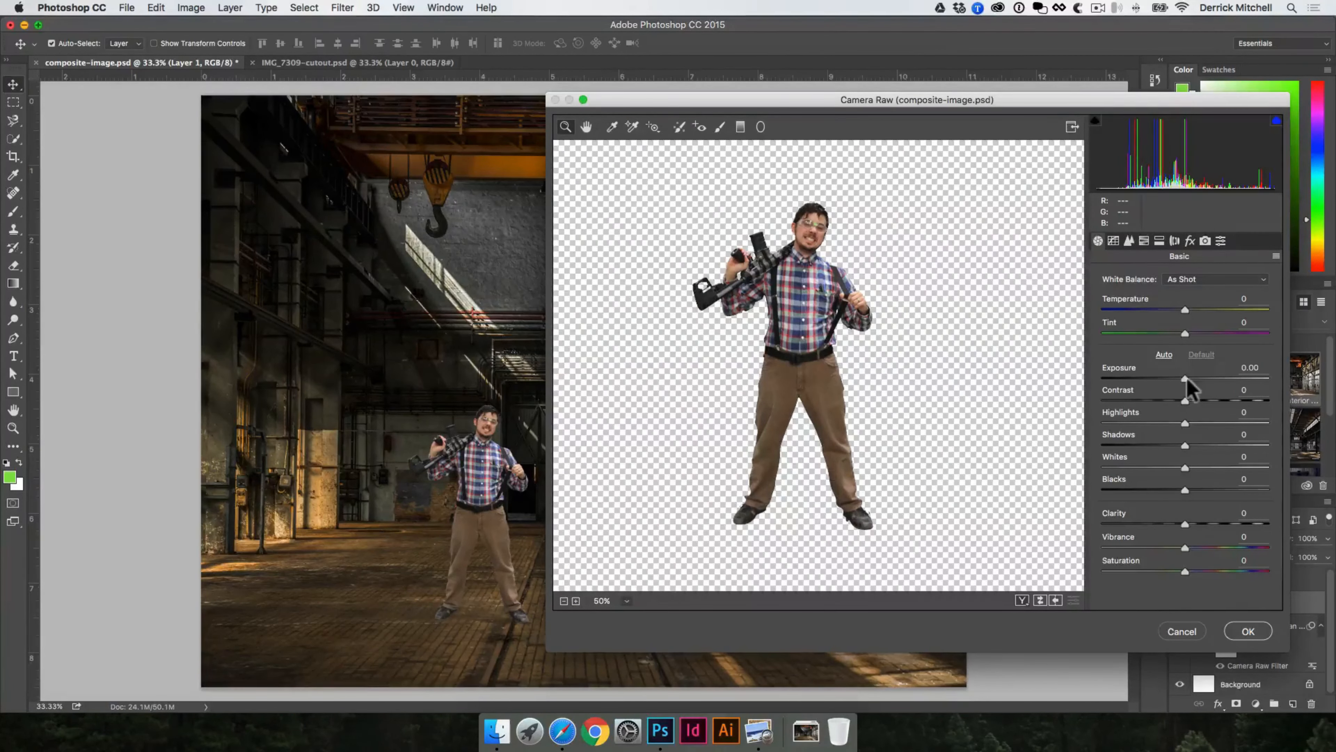
drag(1188, 380, 1202, 524)
click(1184, 489)
click(1248, 630)
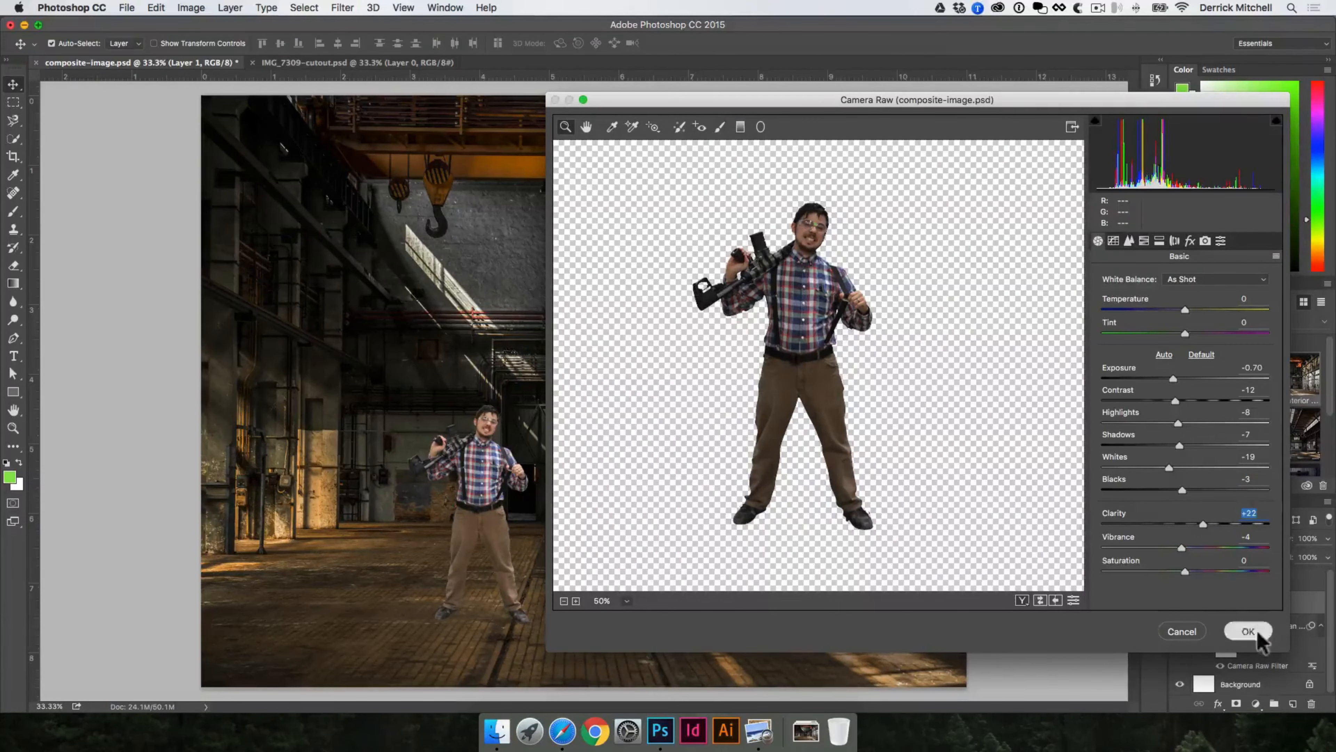
- Move the man further left onto the shaded floor and undo the shift of the factory background
drag(494, 470, 444, 473)
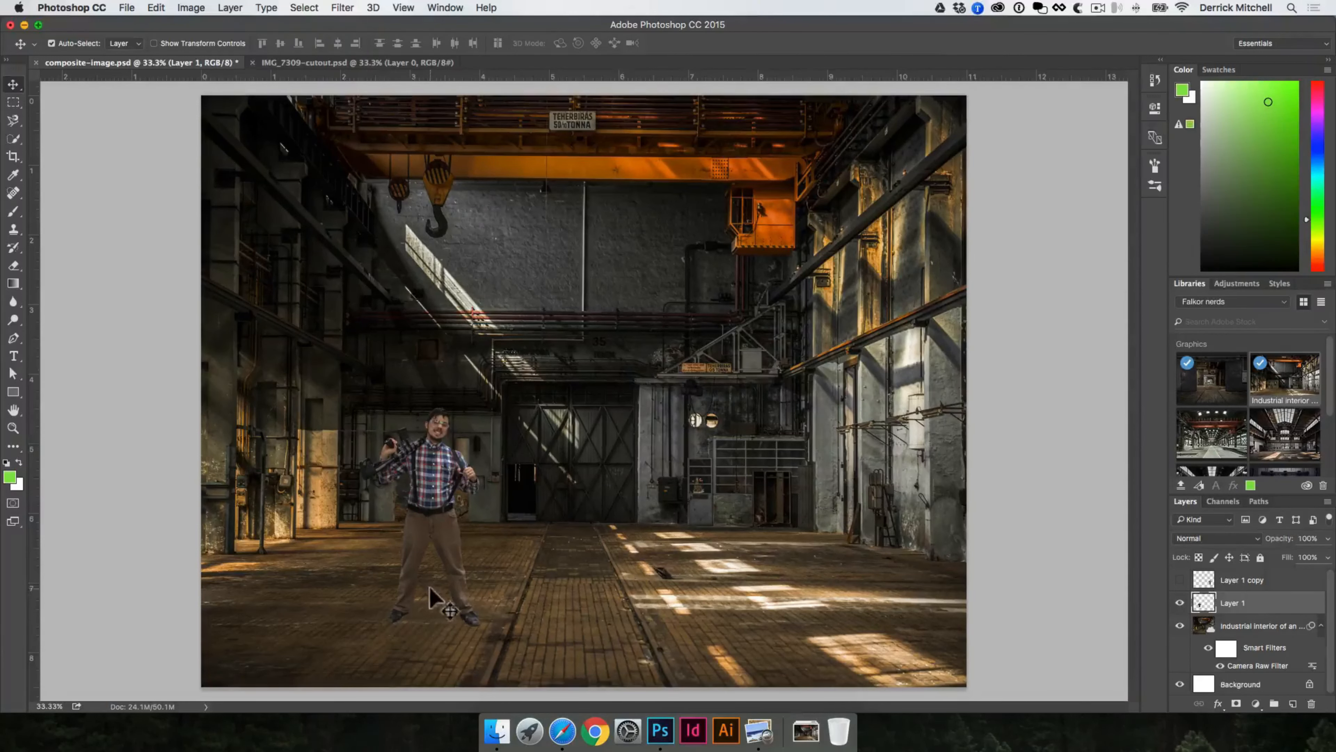
drag(433, 504, 516, 474)
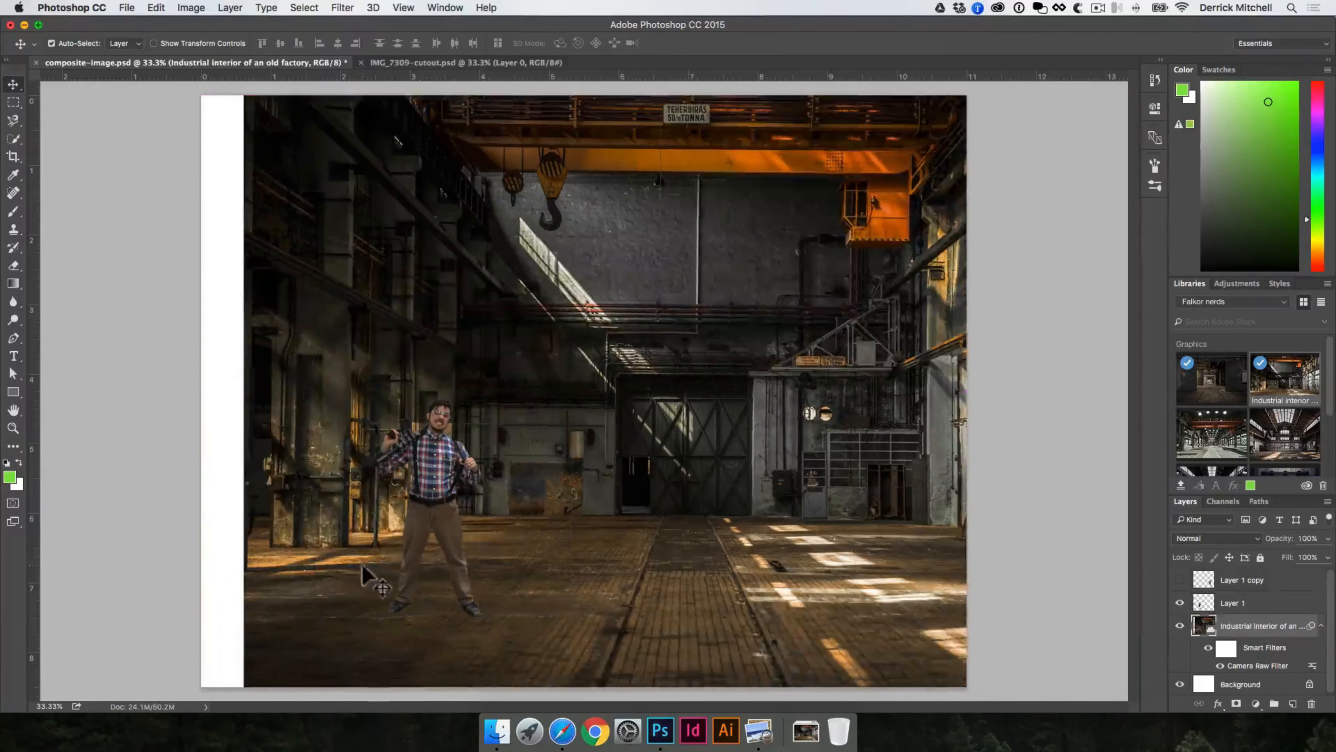
drag(384, 567, 327, 550)
key(alt+super+z)
key(alt+super+z)
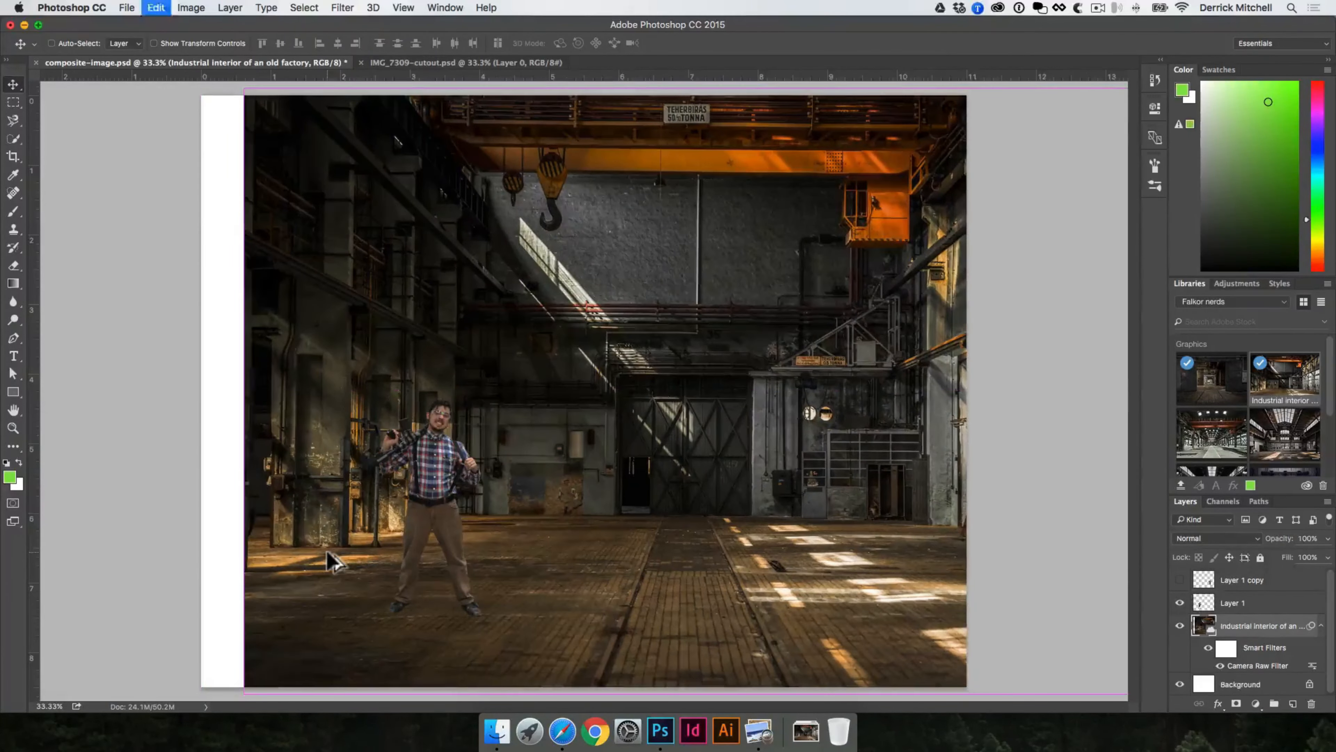
- Create a new layer directly beneath the man's layer and set up a soft round brush of 23 px with 1% spacing
click(450, 491)
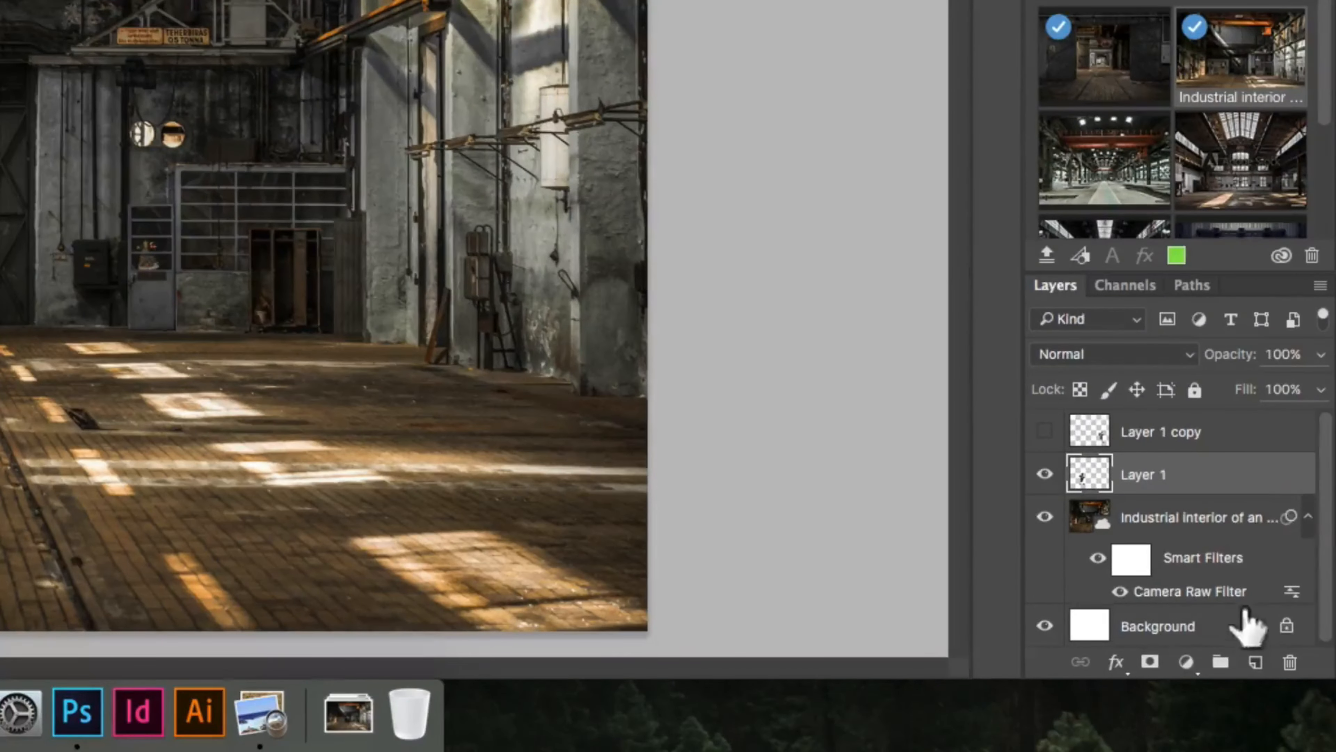
click(1256, 663)
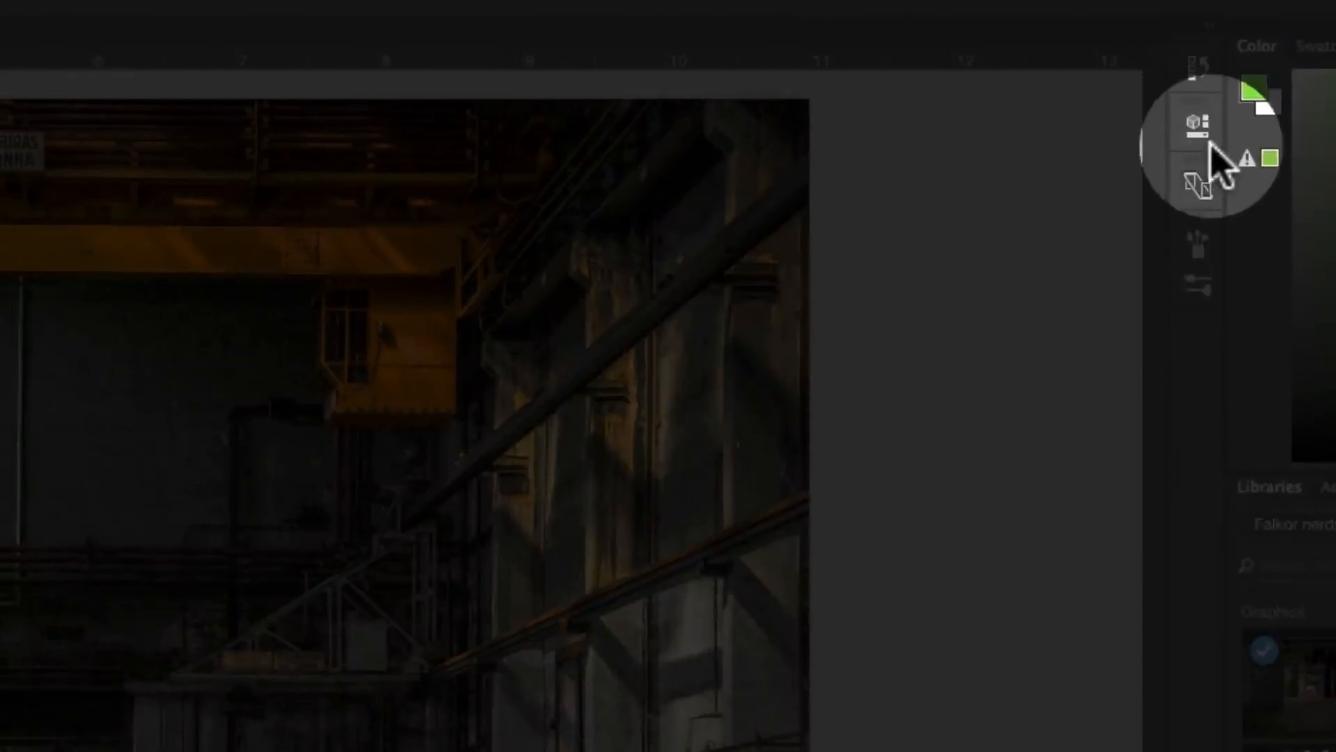
click(1198, 243)
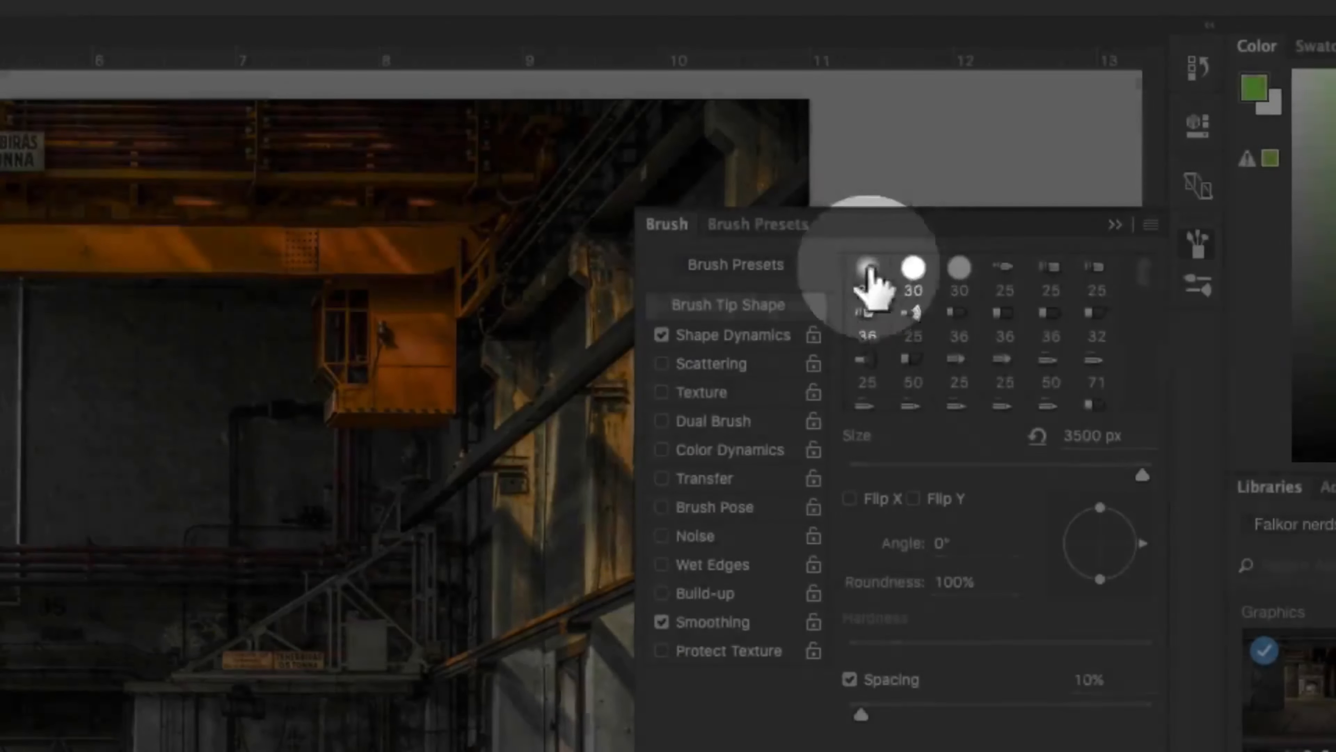
click(870, 274)
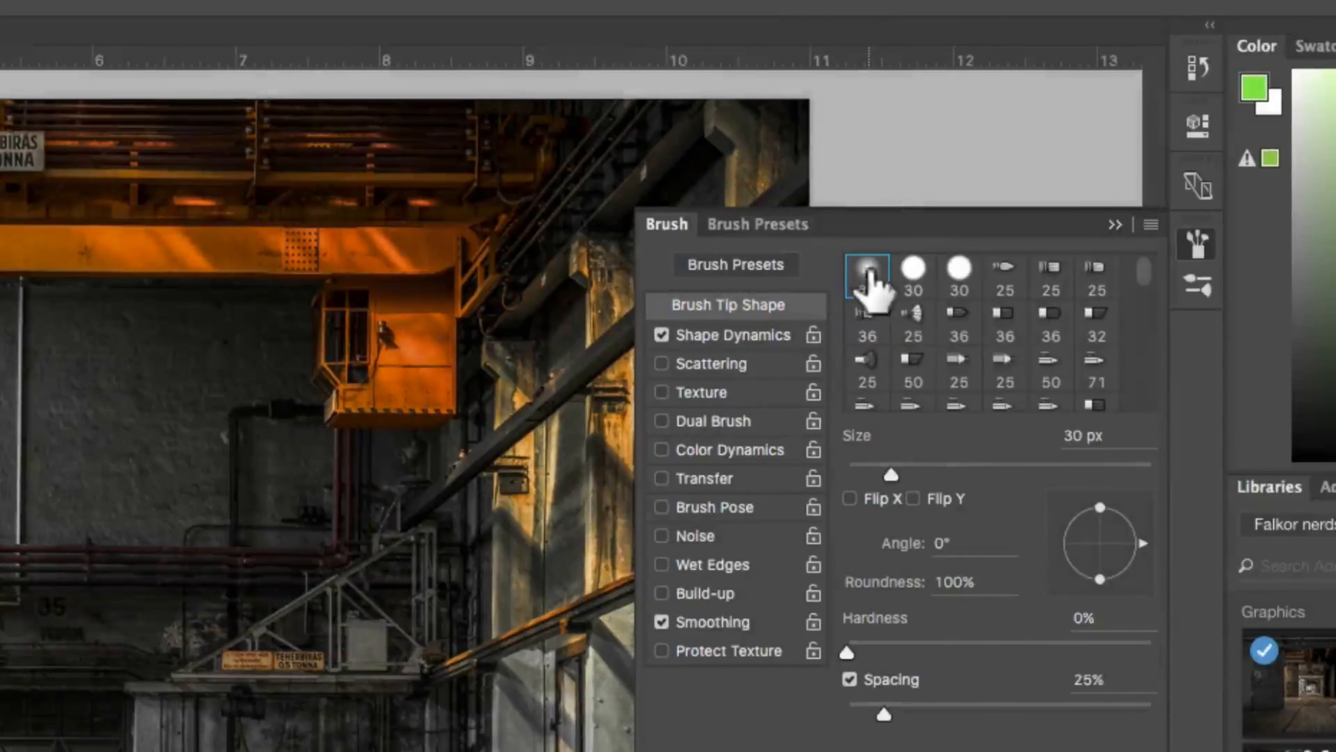
drag(893, 471, 851, 470)
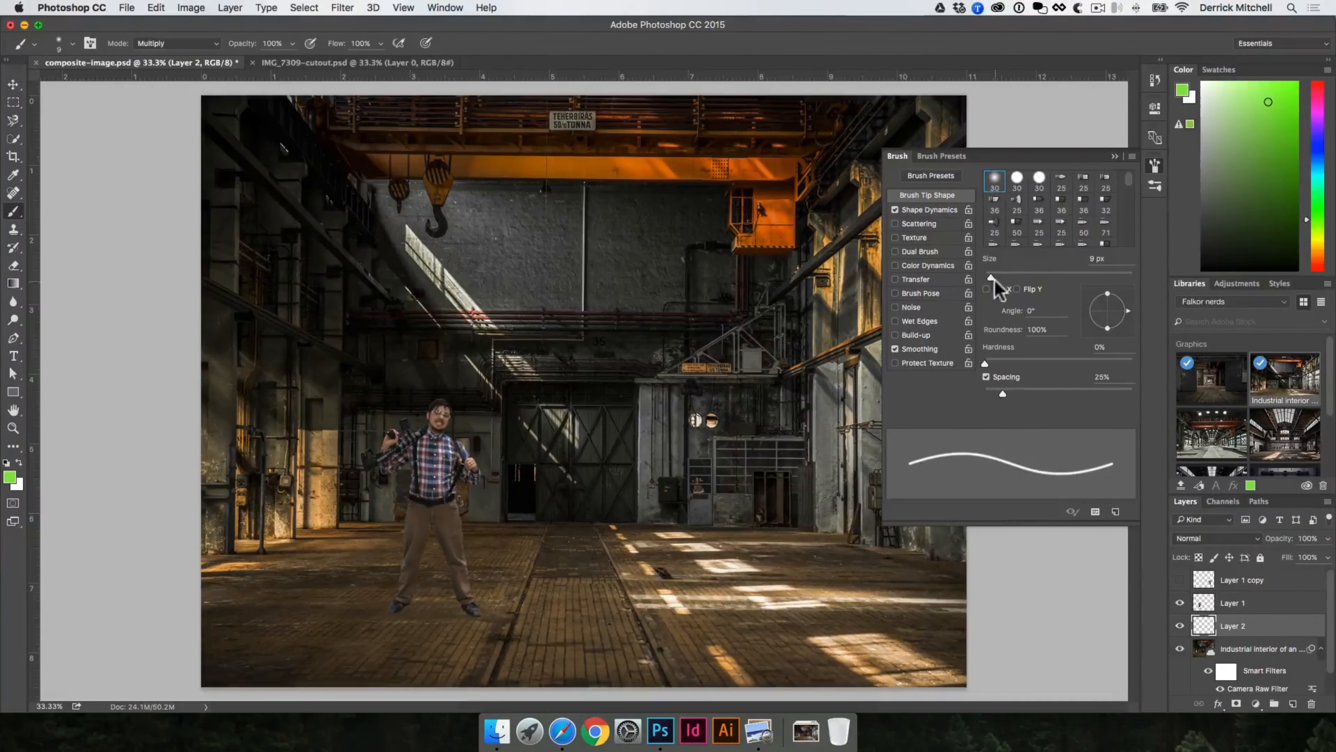
drag(993, 277, 1001, 276)
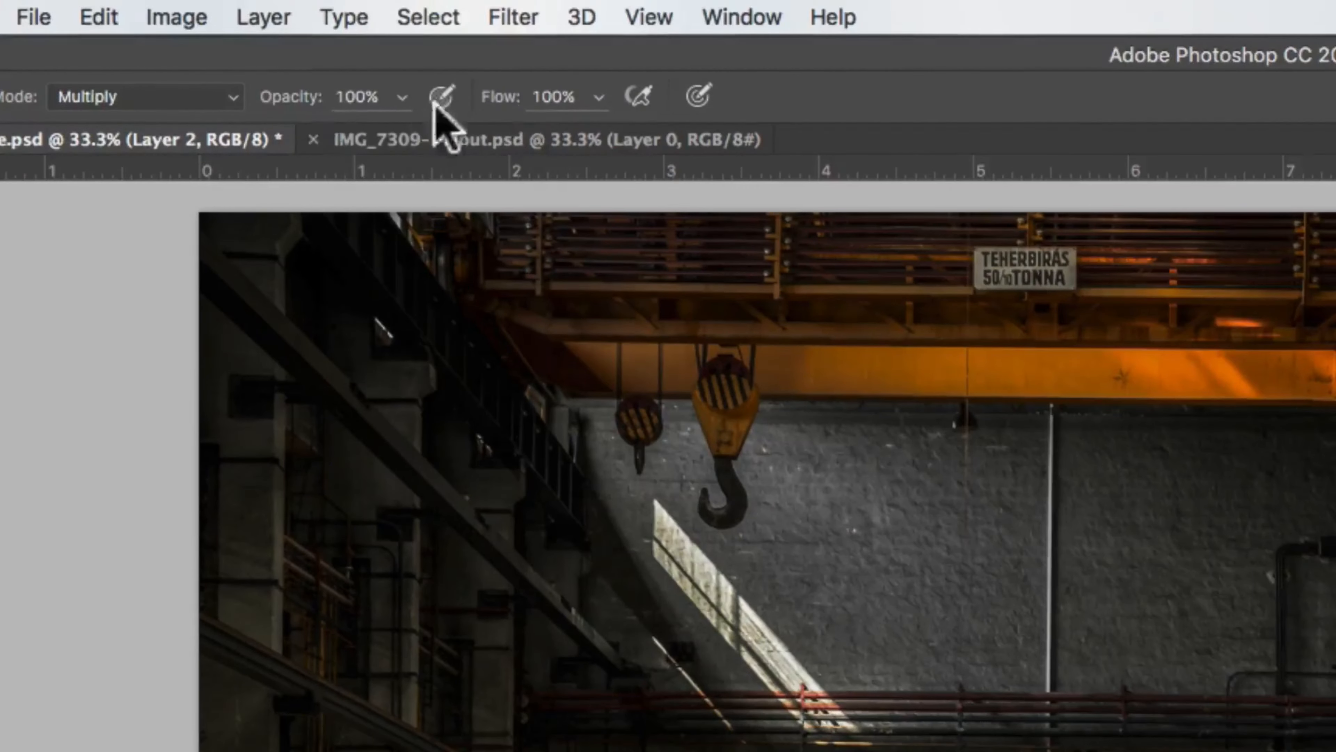
drag(313, 94, 462, 120)
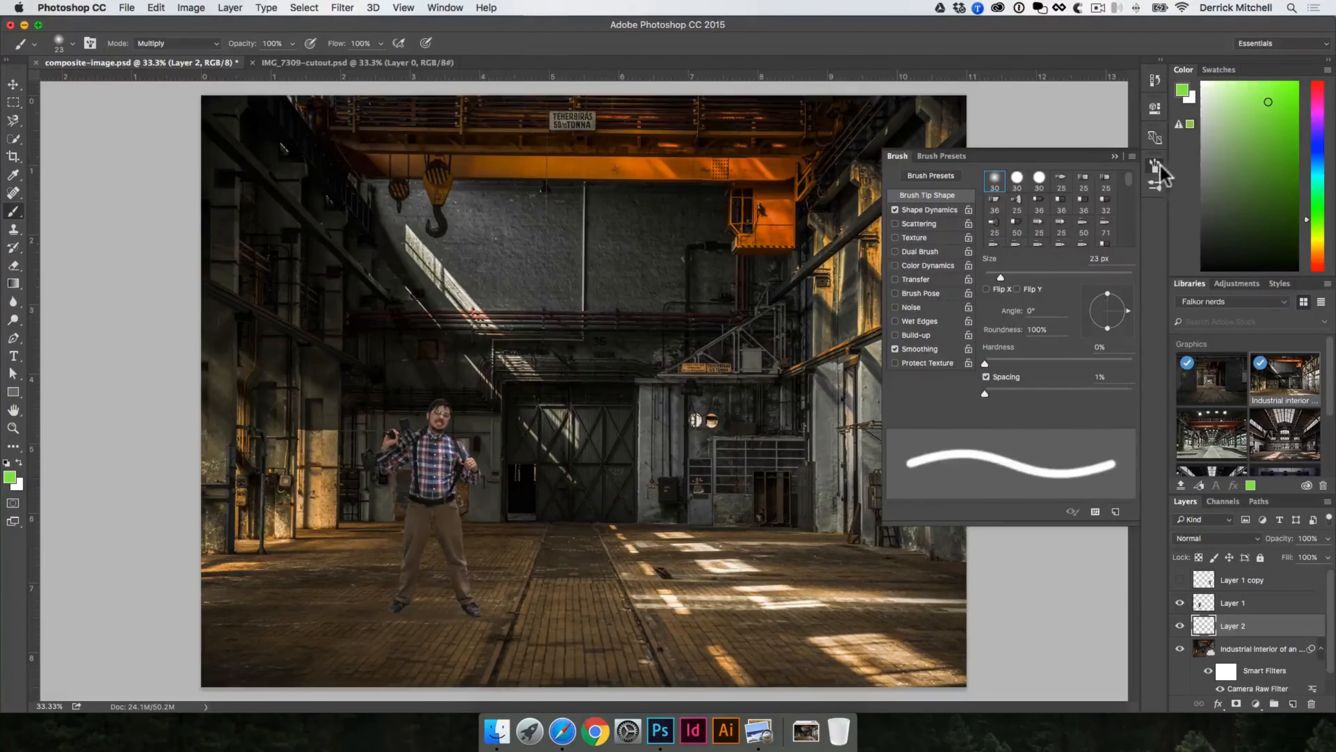
click(1154, 166)
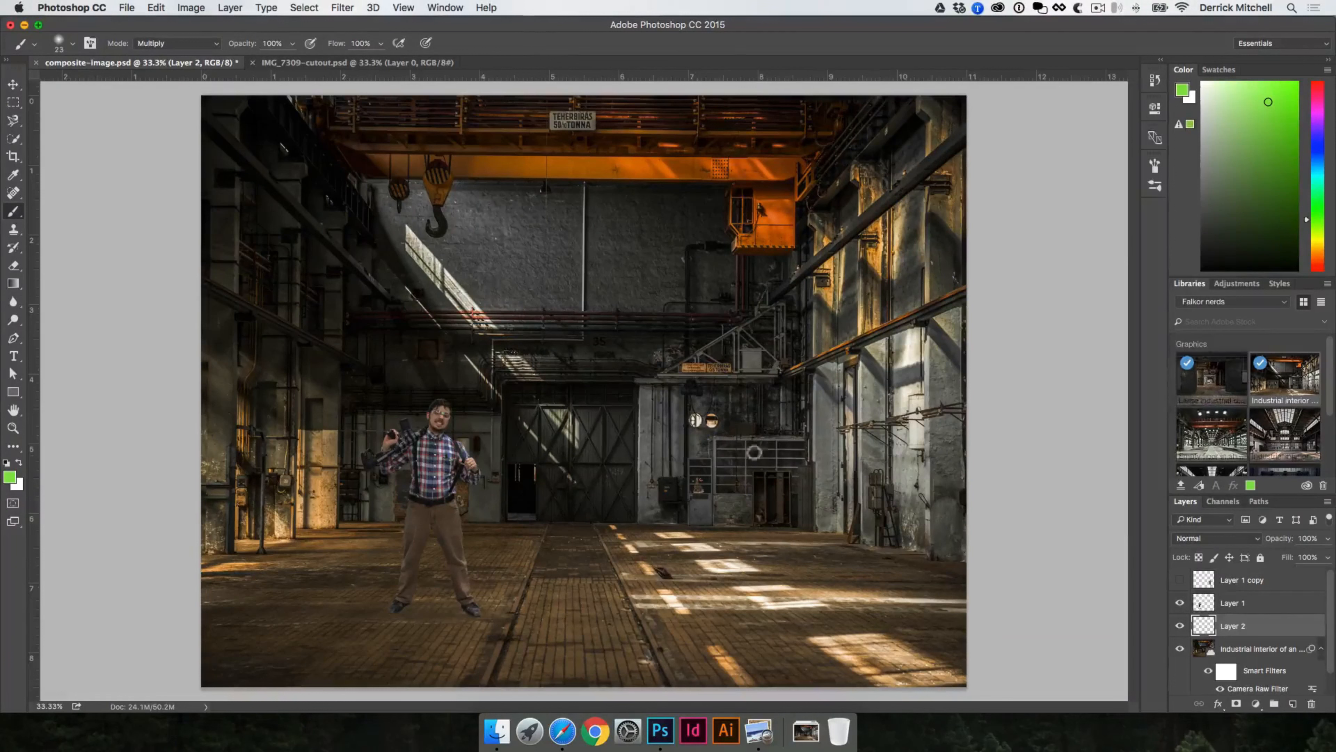
- Paint a green arrow on the floor pointing at the man, and a fainter green test stroke above it at 12% brush opacity
mouse_move(531, 543)
mouse_down()
mouse_move(559, 533)
mouse_move(539, 543)
mouse_move(634, 564)
mouse_move(563, 572)
mouse_up()
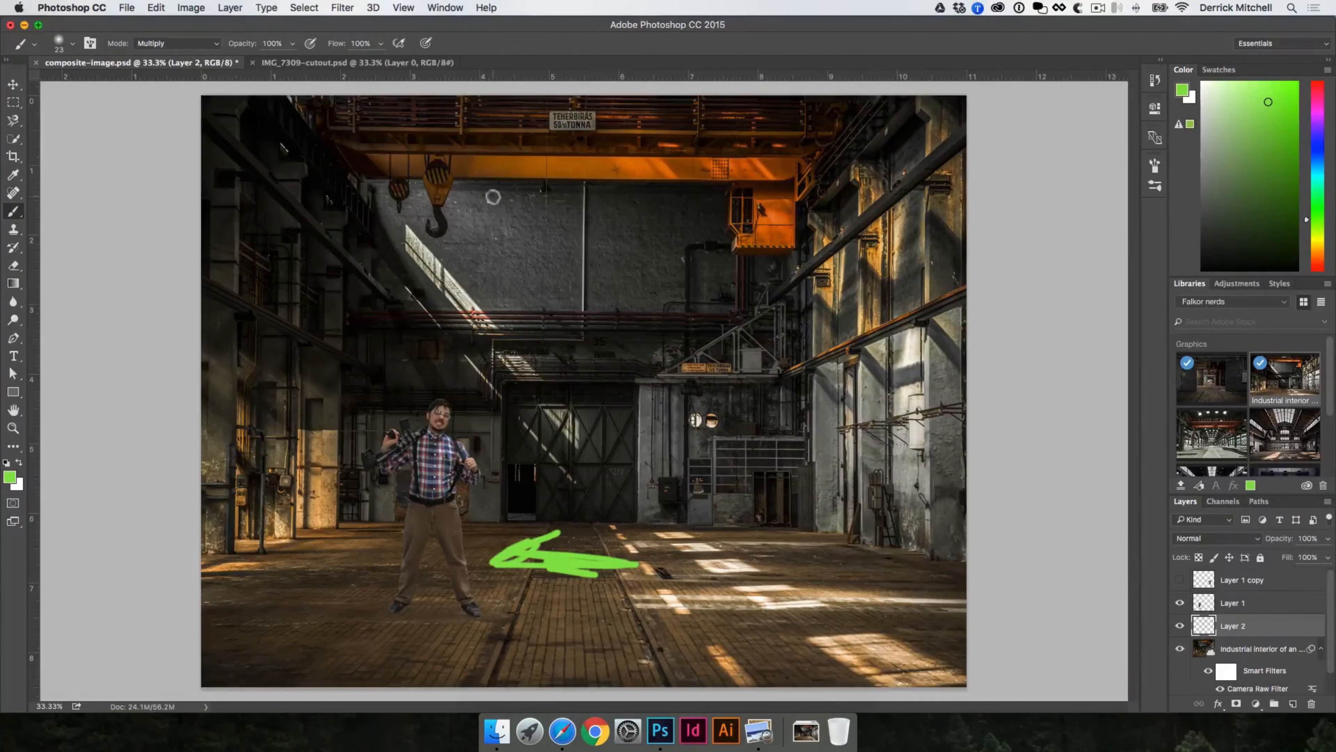
drag(247, 43, 181, 44)
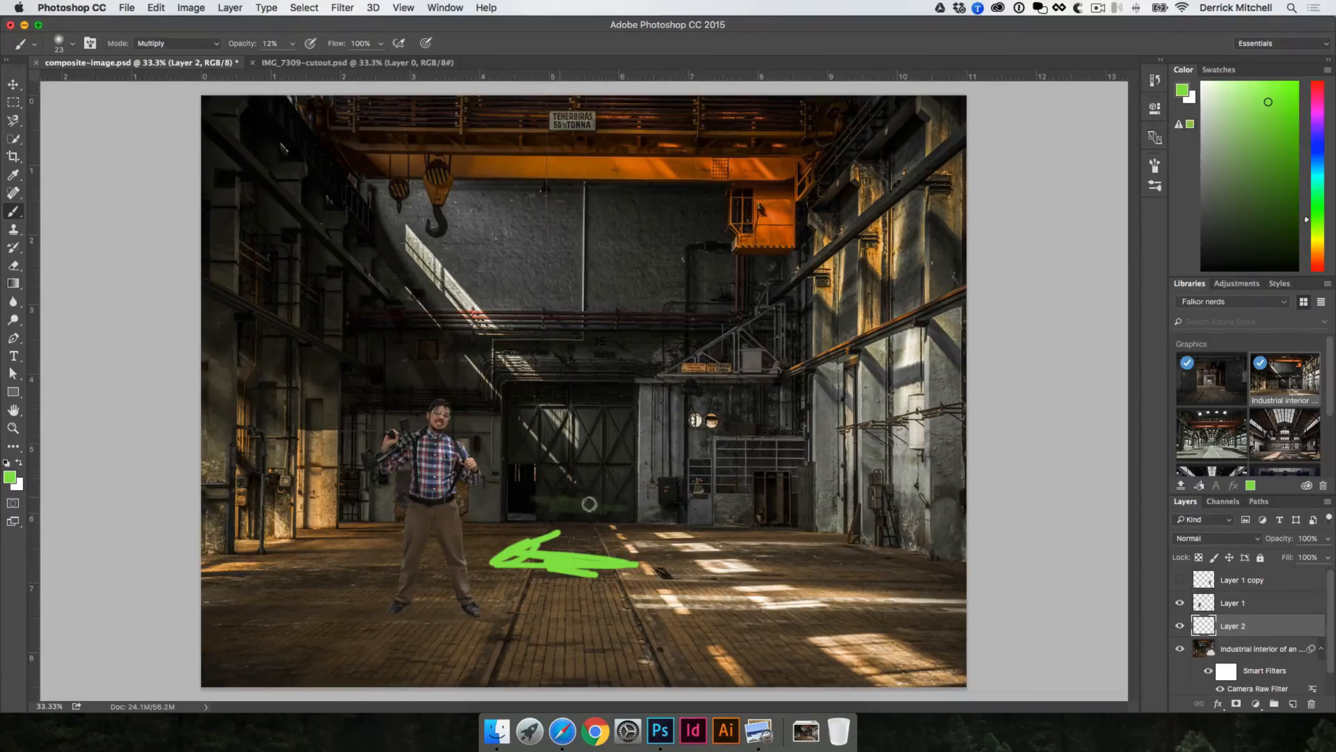
drag(589, 504, 648, 510)
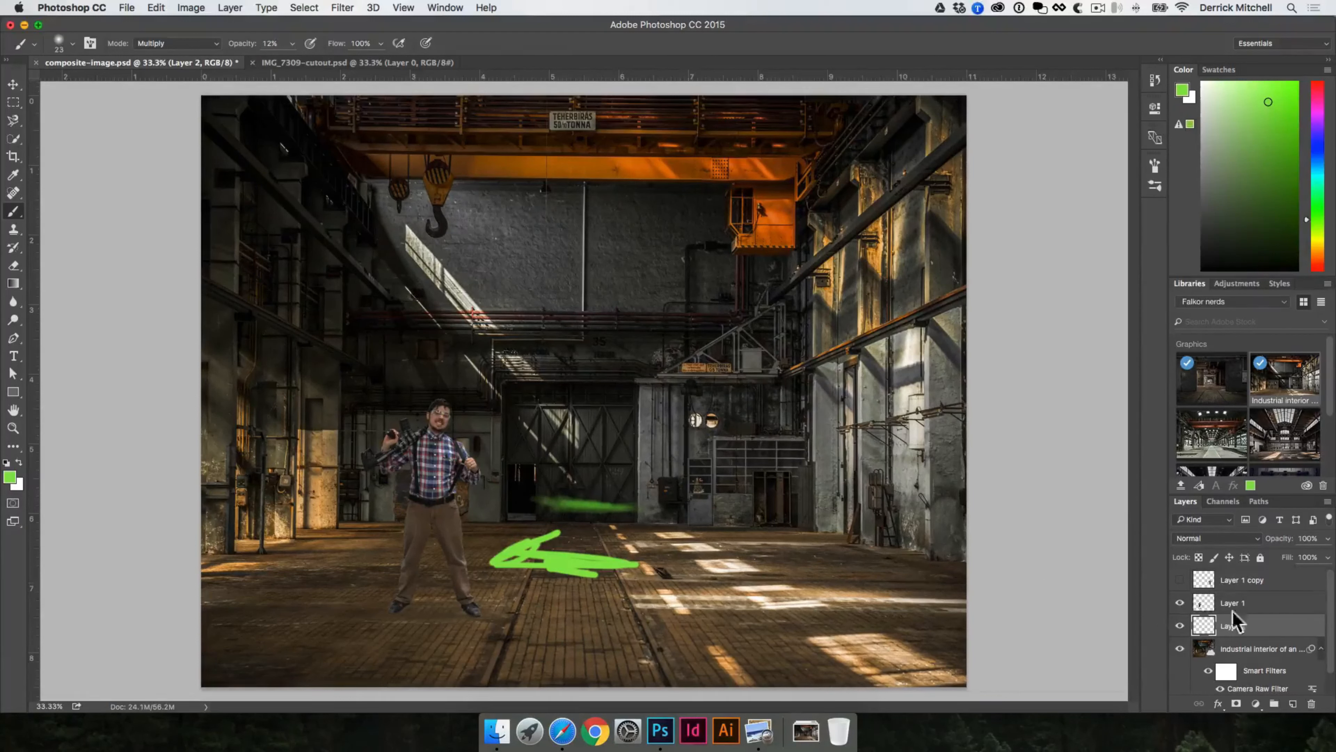
- Add another new layer beneath the man and paint soft black contact shadows on the floor around his feet
click(1293, 703)
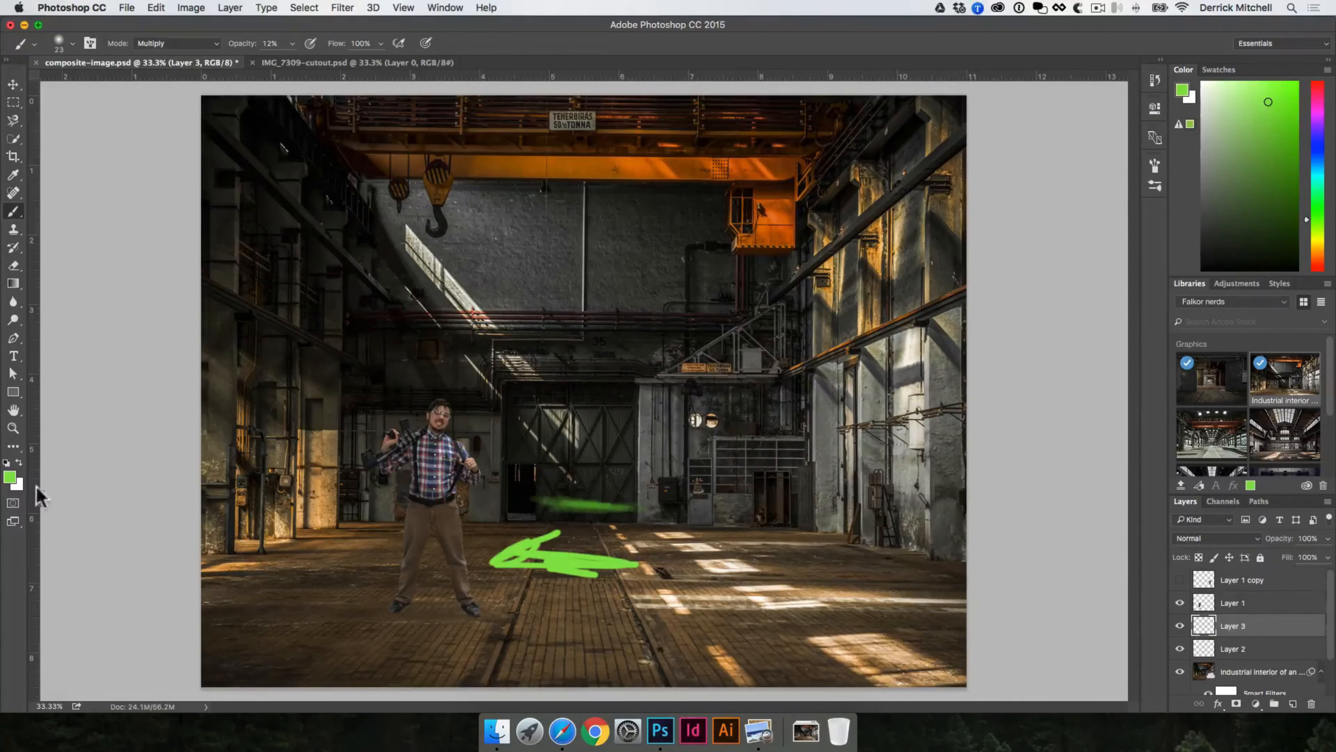
key(d)
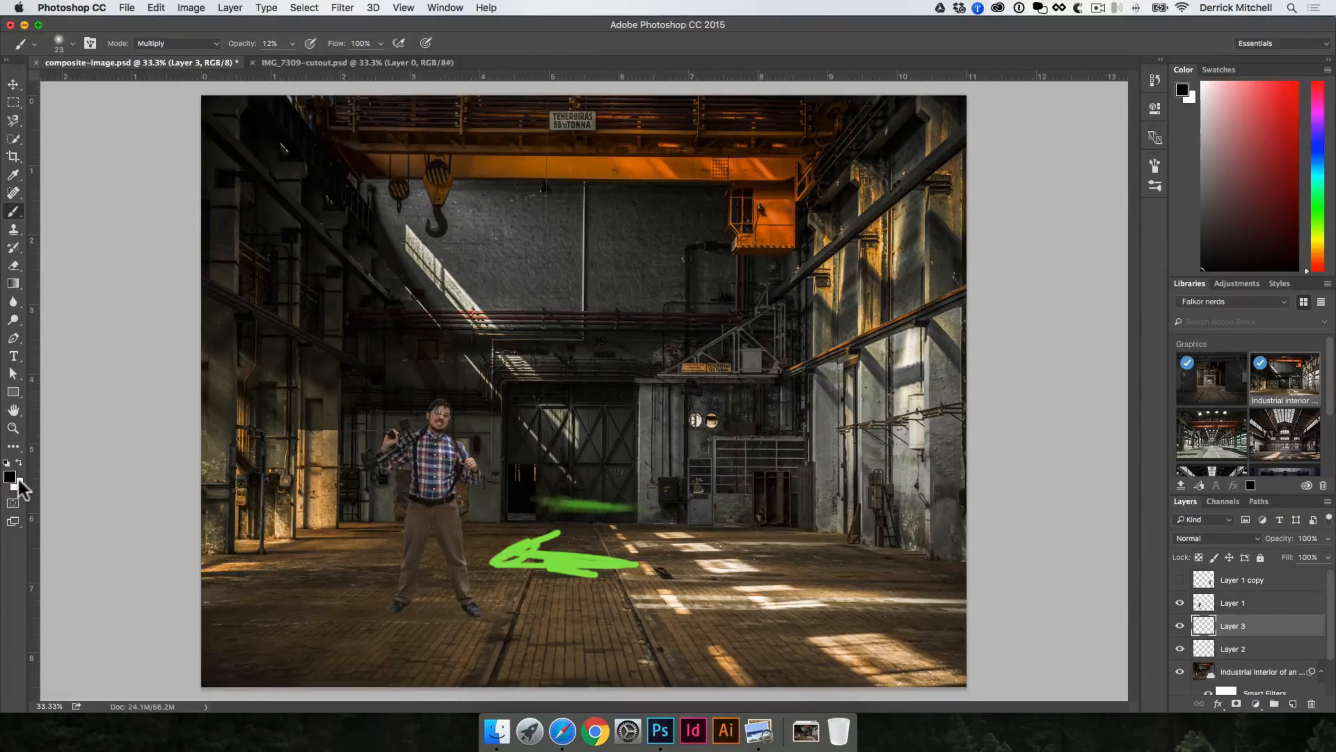
click(9, 477)
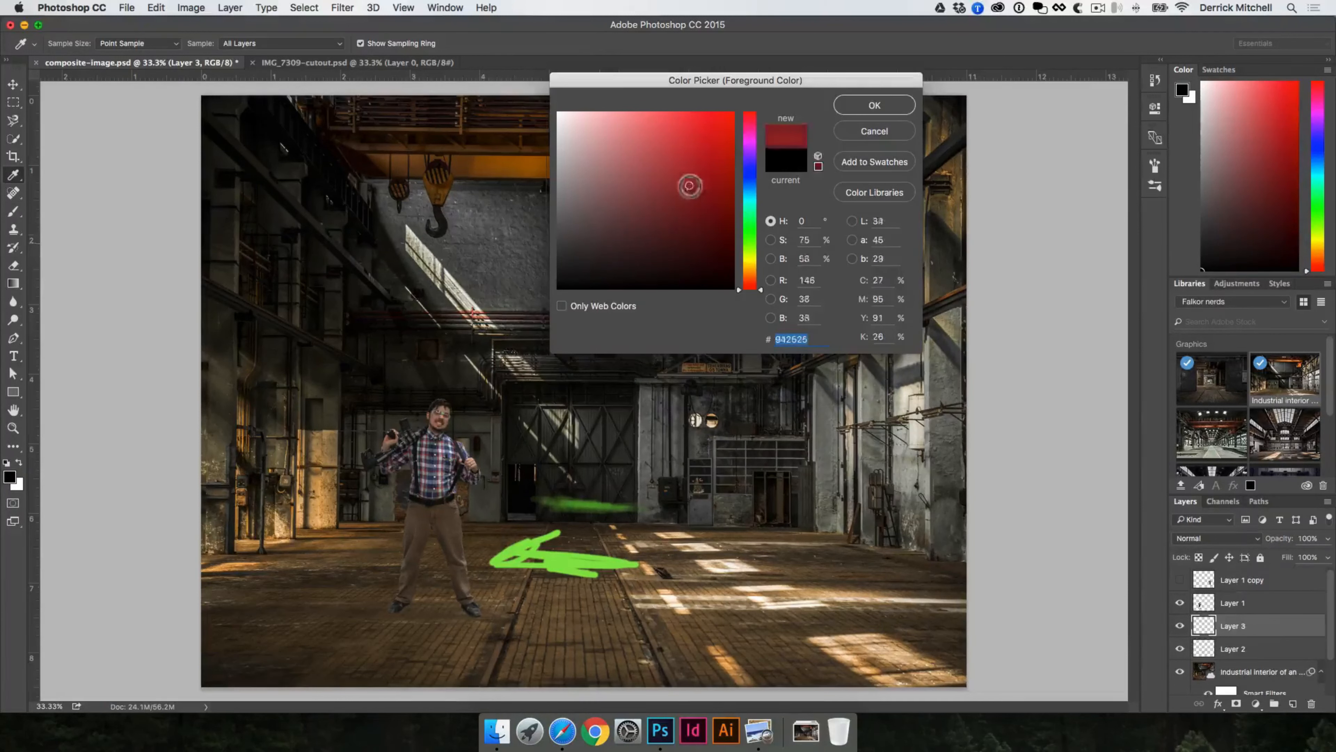
click(875, 106)
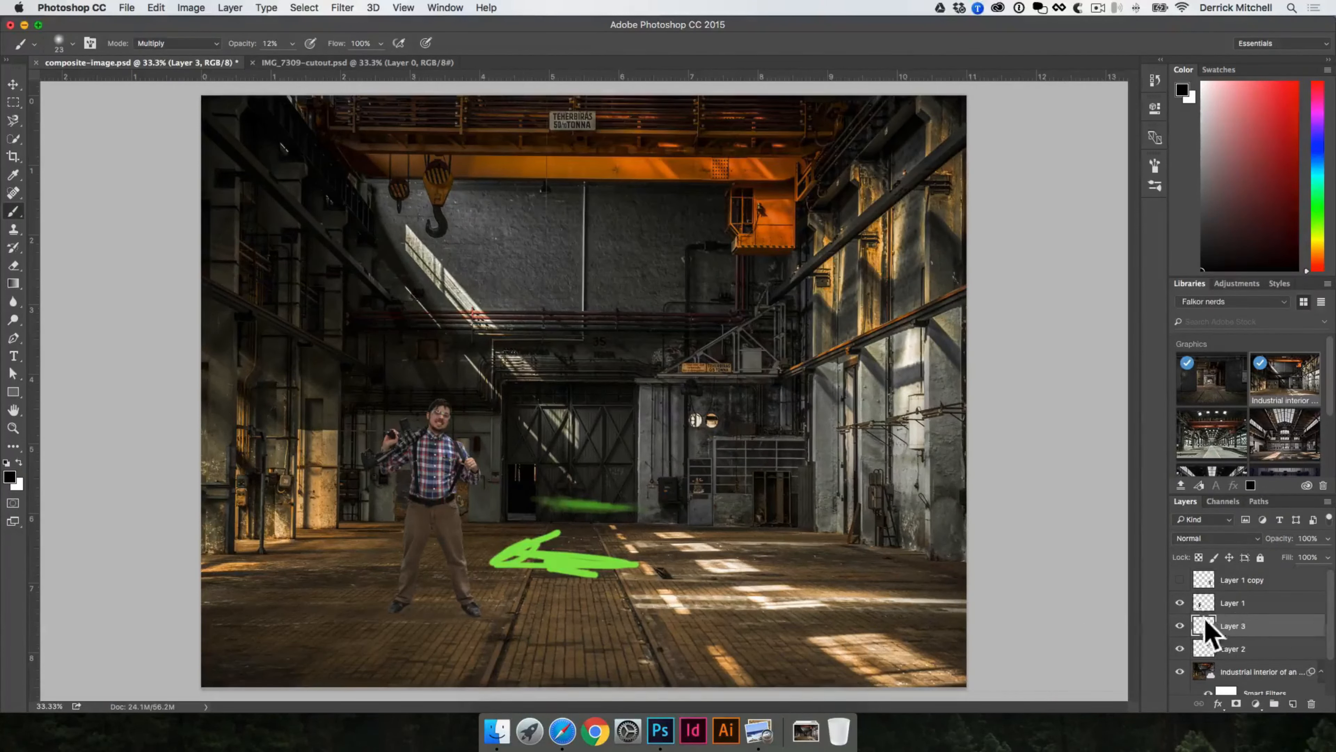
scroll(416, 593, up, 1)
mouse_move(413, 591)
mouse_down()
mouse_move(579, 408)
mouse_move(553, 425)
mouse_move(560, 415)
mouse_move(593, 400)
mouse_move(581, 422)
mouse_move(594, 400)
mouse_move(580, 379)
mouse_move(579, 419)
mouse_move(613, 413)
mouse_move(589, 405)
mouse_move(577, 410)
mouse_move(612, 418)
mouse_move(572, 423)
mouse_move(624, 401)
mouse_move(572, 401)
mouse_move(651, 400)
mouse_move(563, 416)
mouse_move(677, 428)
mouse_move(675, 404)
mouse_move(765, 411)
mouse_move(687, 409)
mouse_move(698, 419)
mouse_move(686, 407)
mouse_move(682, 427)
mouse_move(706, 403)
mouse_move(697, 419)
mouse_move(657, 417)
mouse_move(683, 432)
mouse_move(651, 416)
mouse_move(672, 434)
mouse_move(554, 423)
mouse_move(588, 409)
mouse_move(686, 421)
mouse_move(656, 411)
mouse_up()
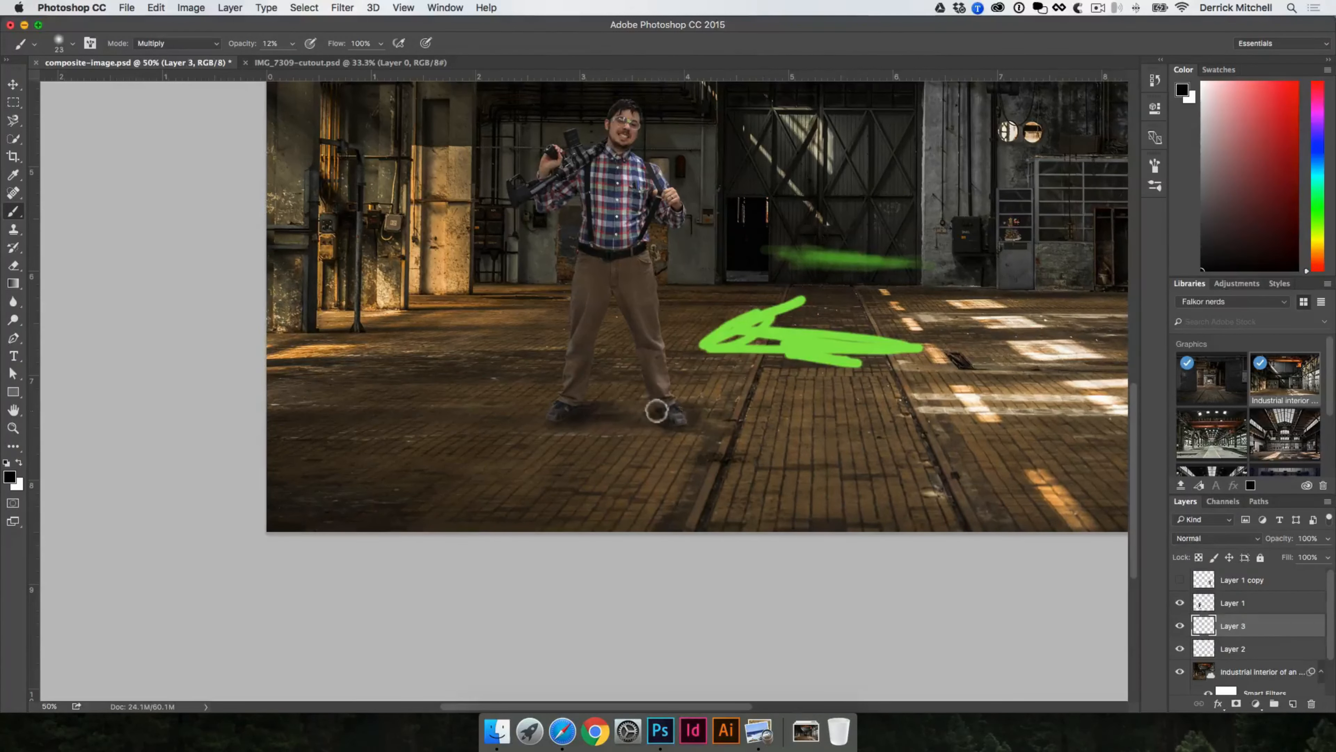
- Select the man's Layer 1 and duplicate it
key(v)
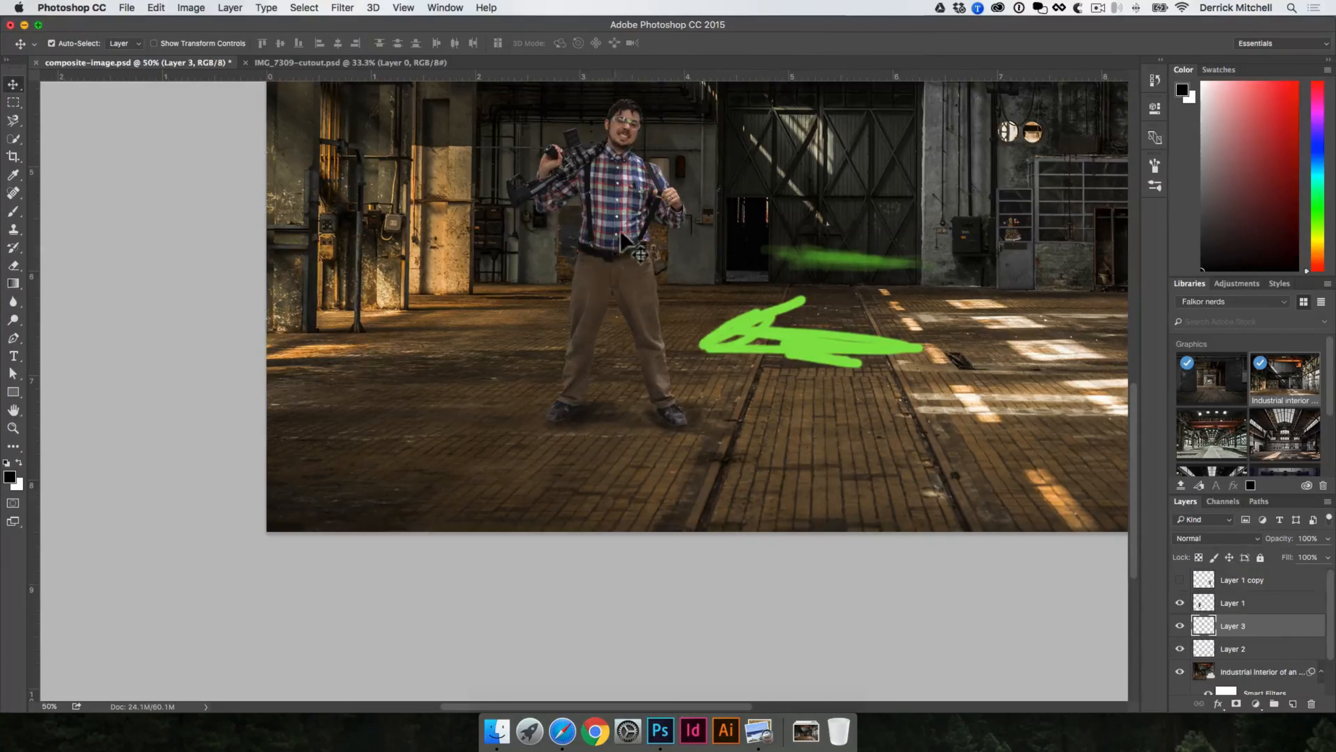
click(772, 336)
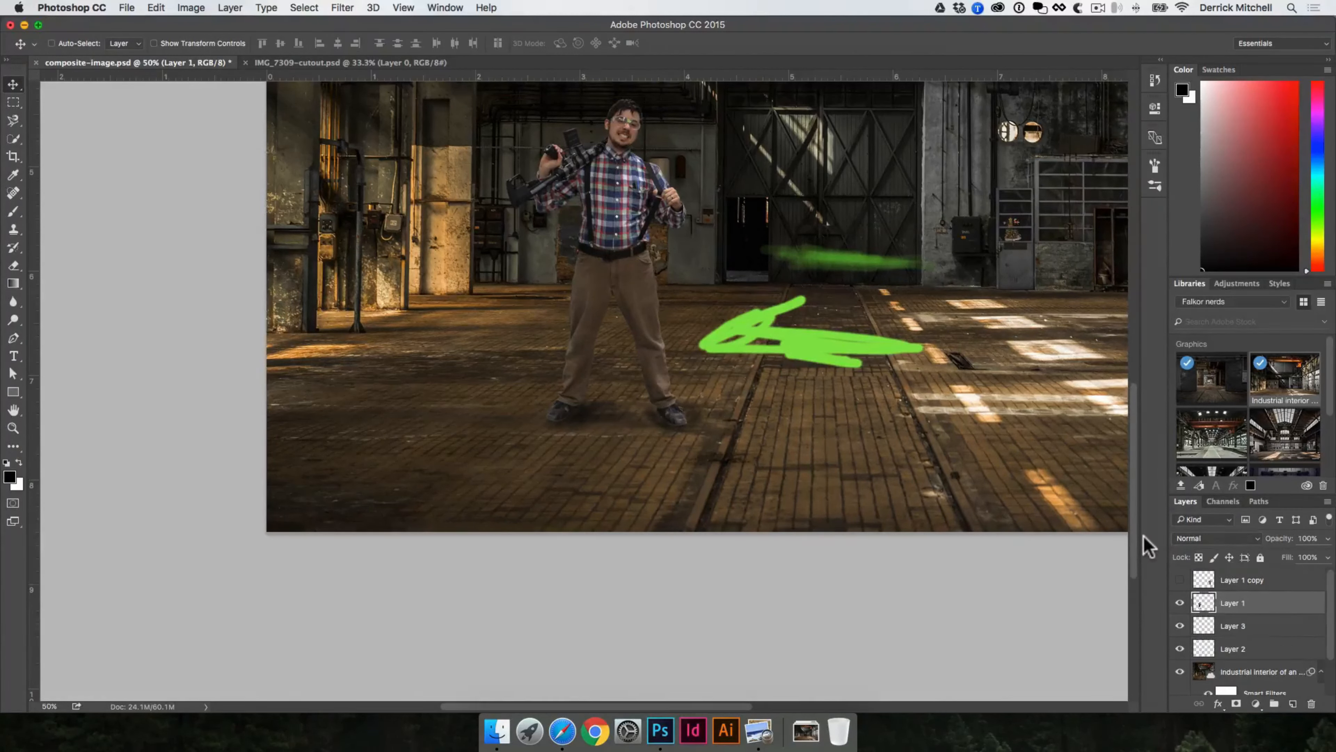
key(super+j)
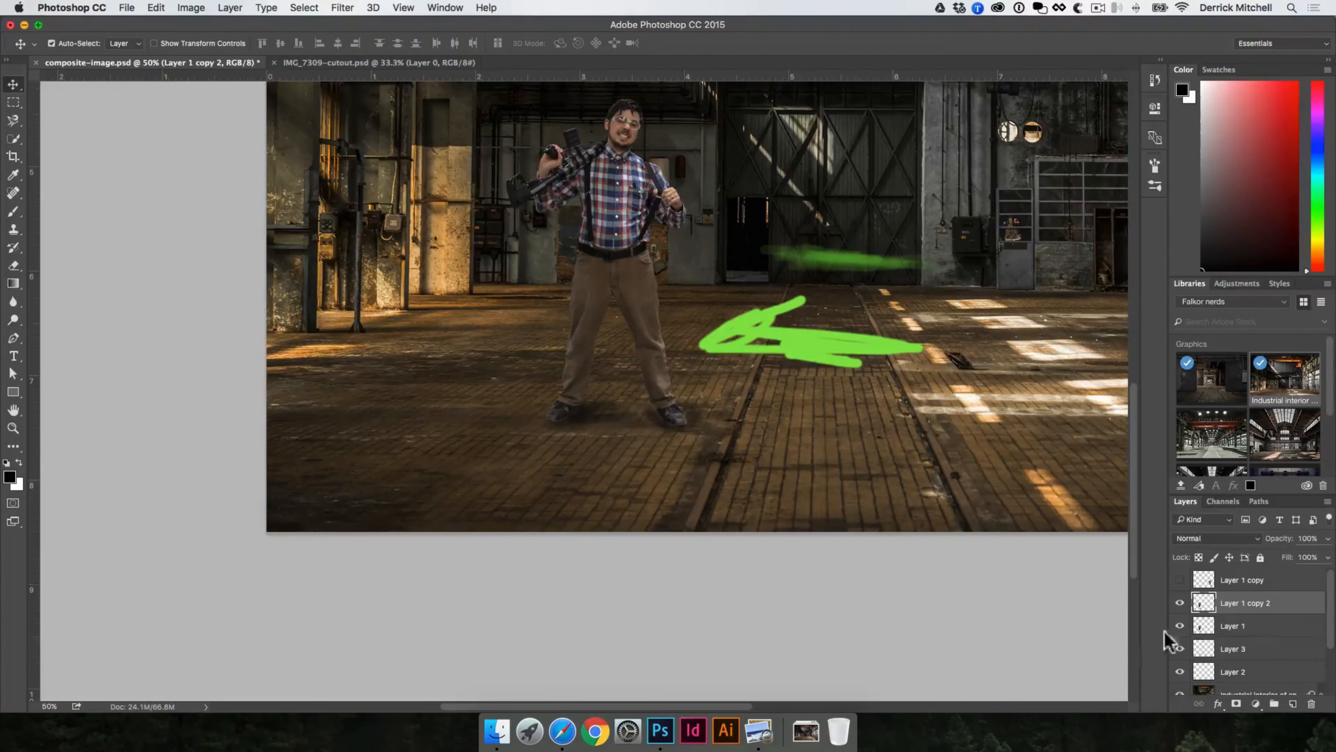
- Transform the original Layer 1 into a flat cast-shadow shape across the floor, with 27.82% height and -72.66° horizontal skew
click(1206, 629)
scroll(710, 373, up, 5)
scroll(711, 373, right, 3)
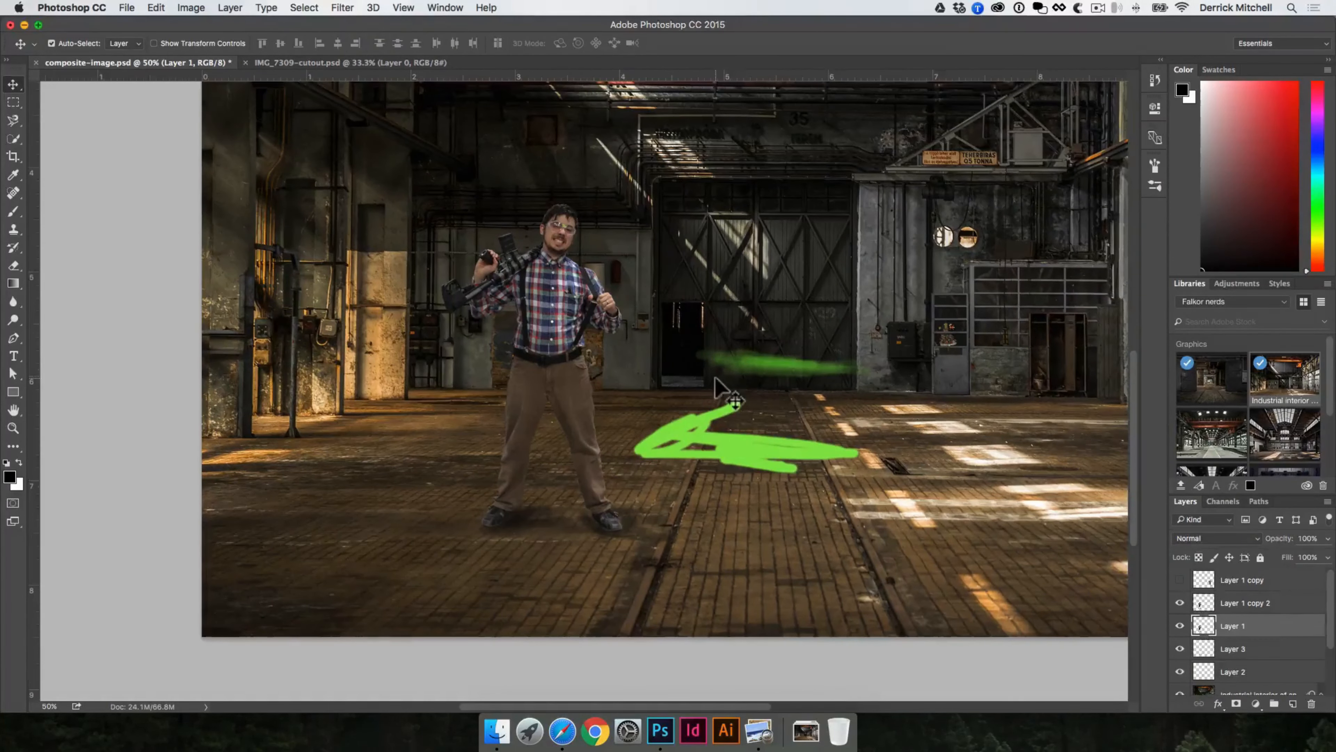
key(super+t)
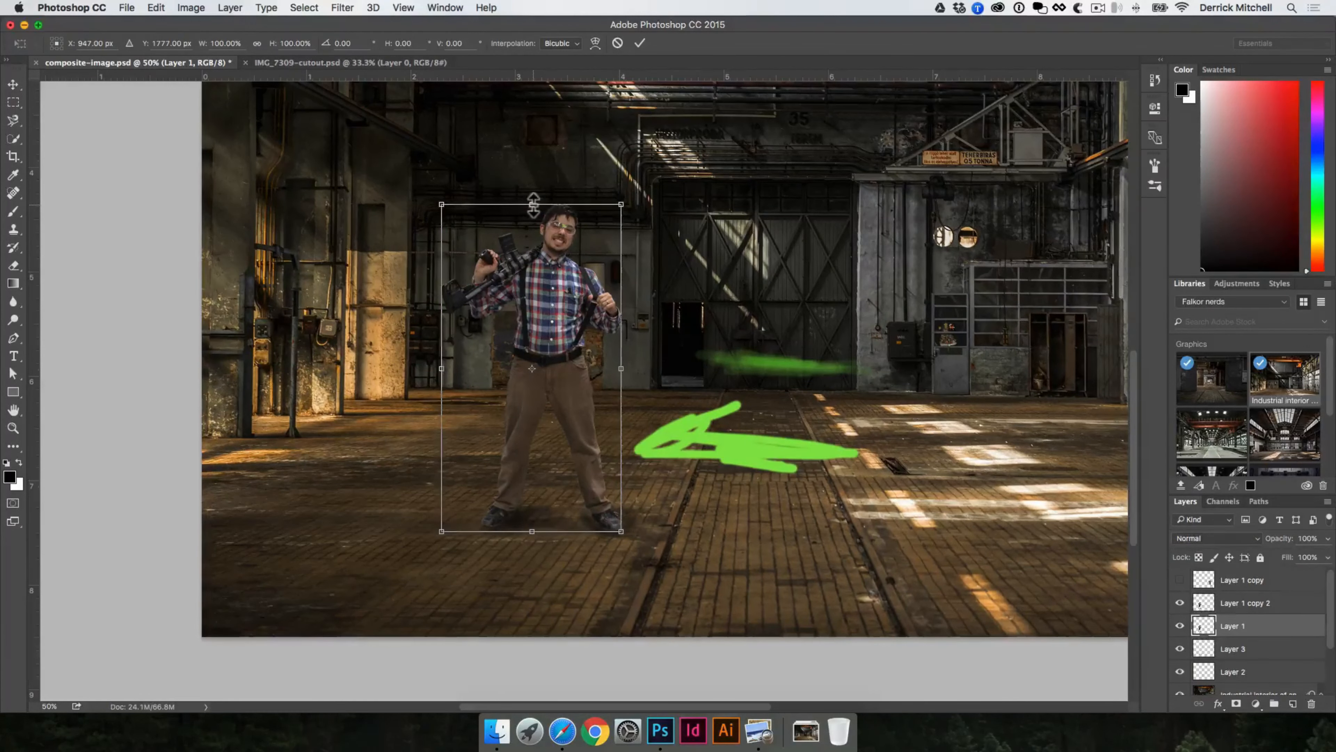
drag(532, 206, 826, 441)
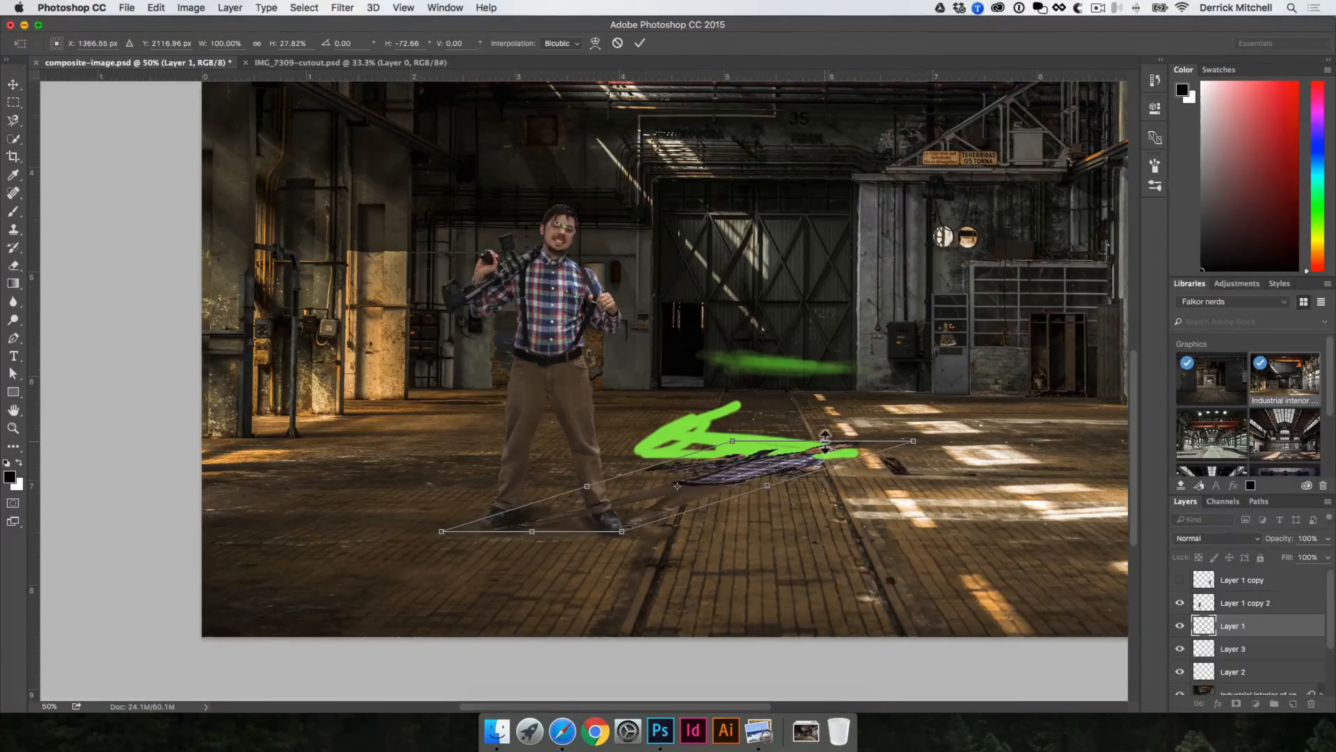
key(Return)
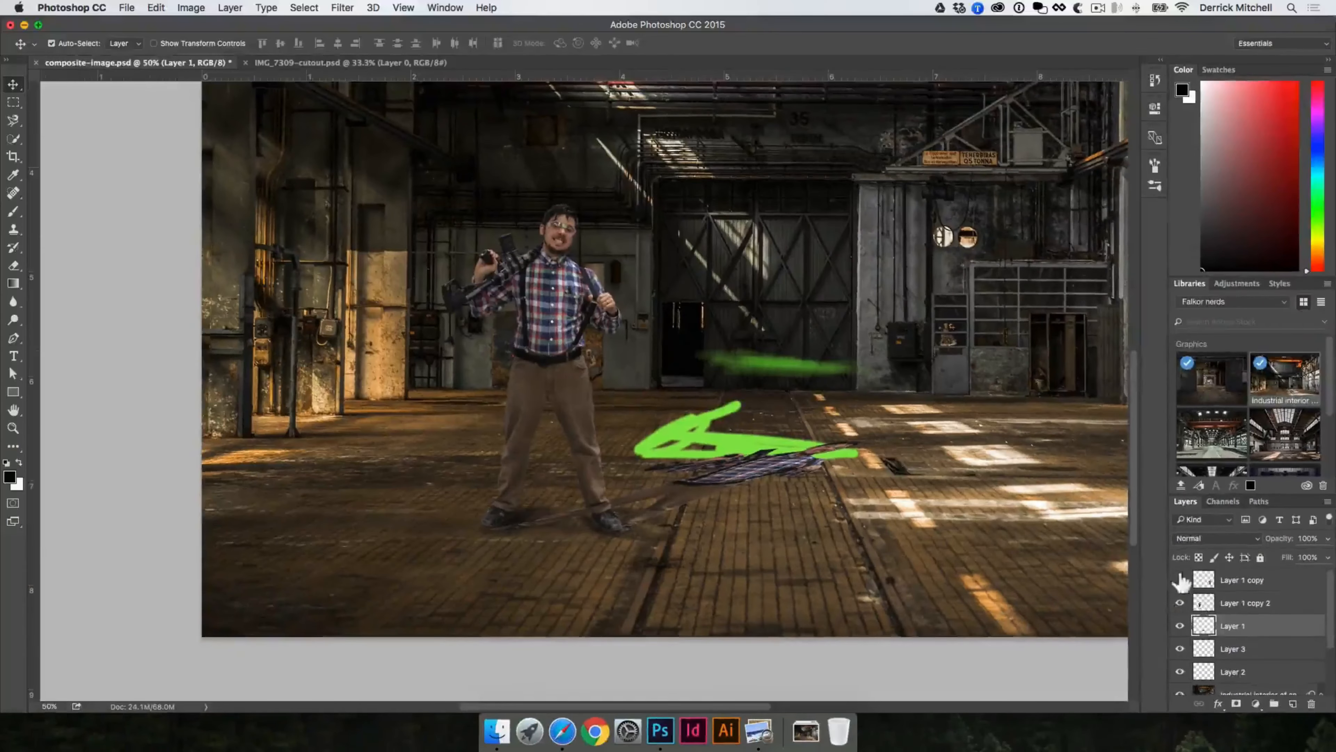
- Hide Layer 1 copy and fill only the cast-shadow shape on Layer 1 with black, keeping its transparent pixels locked
click(1180, 579)
key(alt+BackSpace)
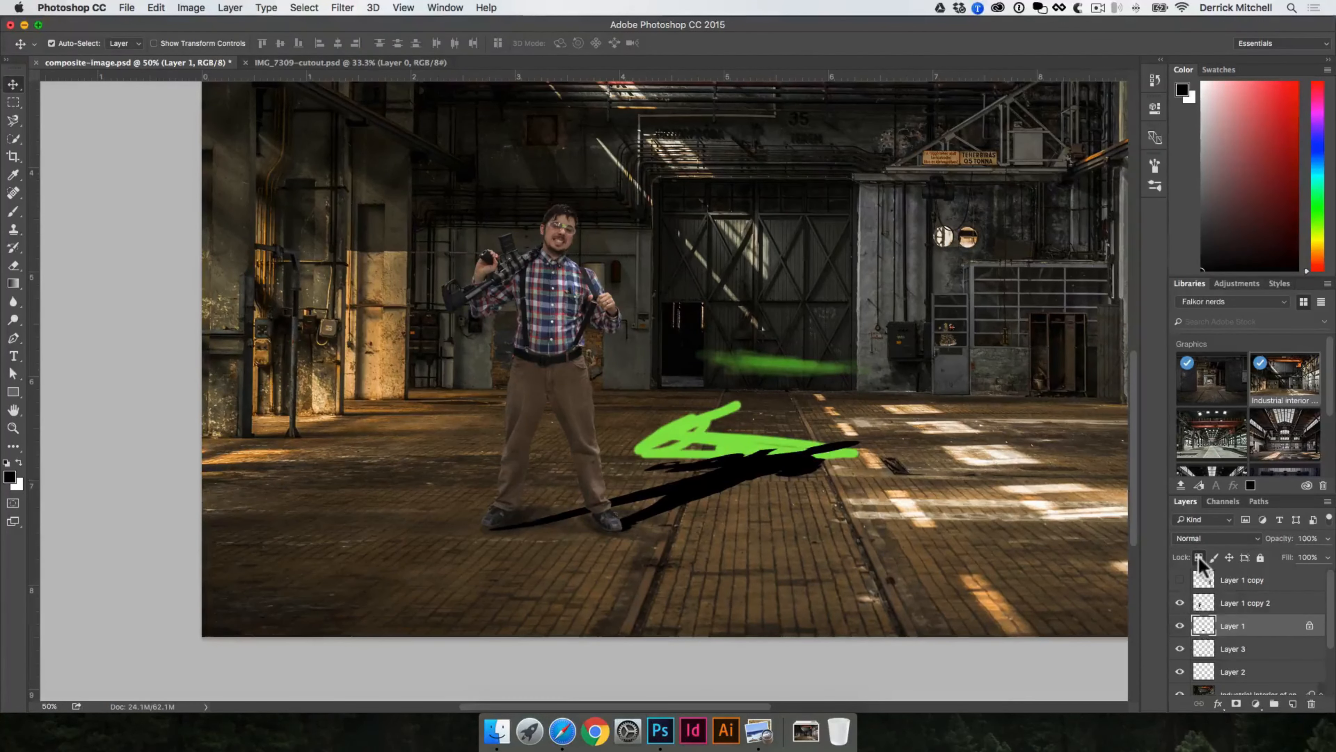
key(alt+BackSpace)
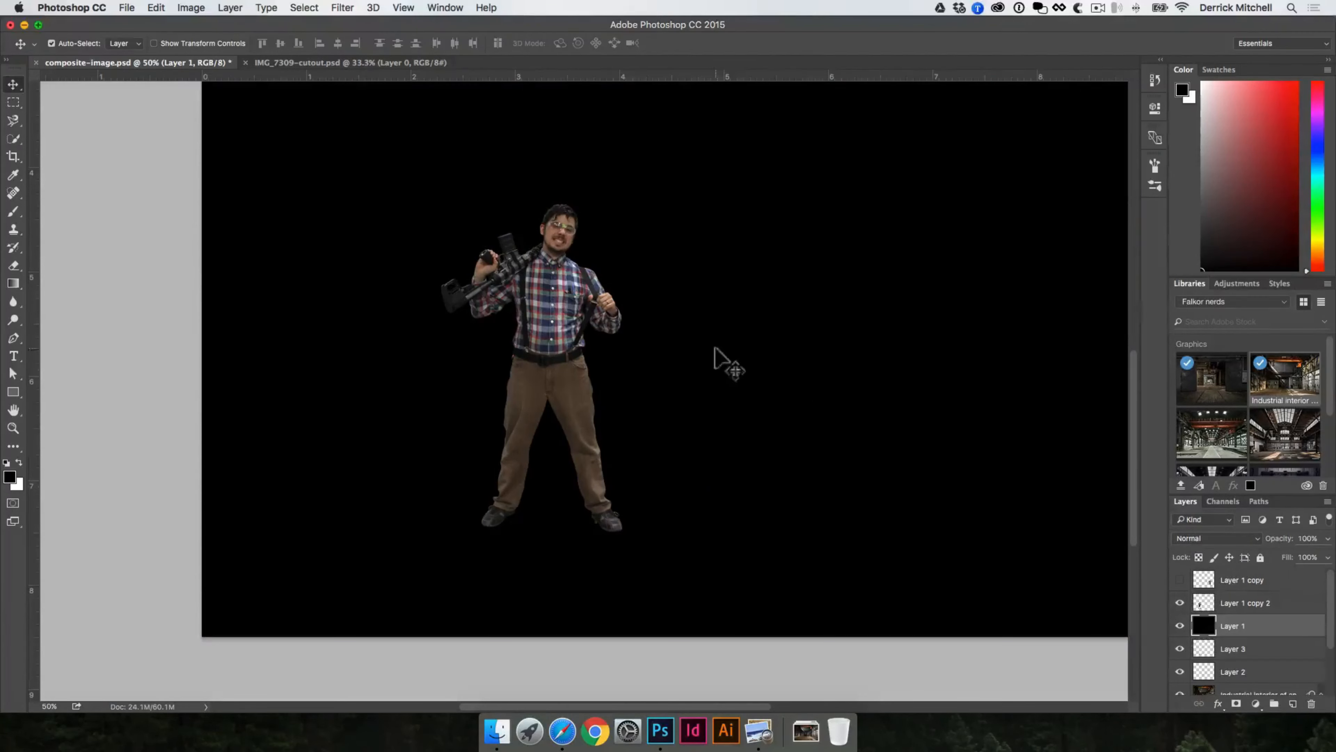
key(super+z)
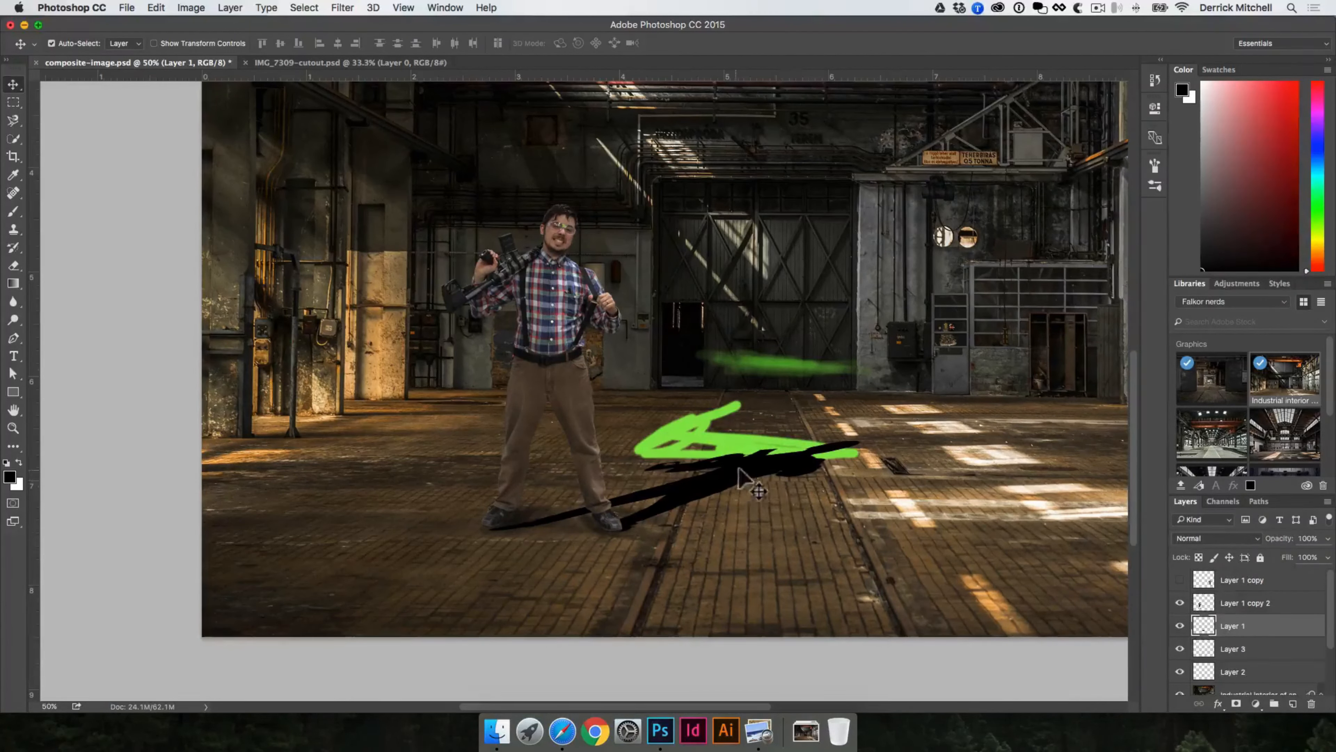
- Delete the green arrow layer, and blend the black shadow on Layer 1 into the floor at 49% opacity in Multiply mode
mouse_move(690, 446)
mouse_down()
mouse_move(689, 353)
mouse_move(753, 319)
mouse_move(782, 336)
mouse_up()
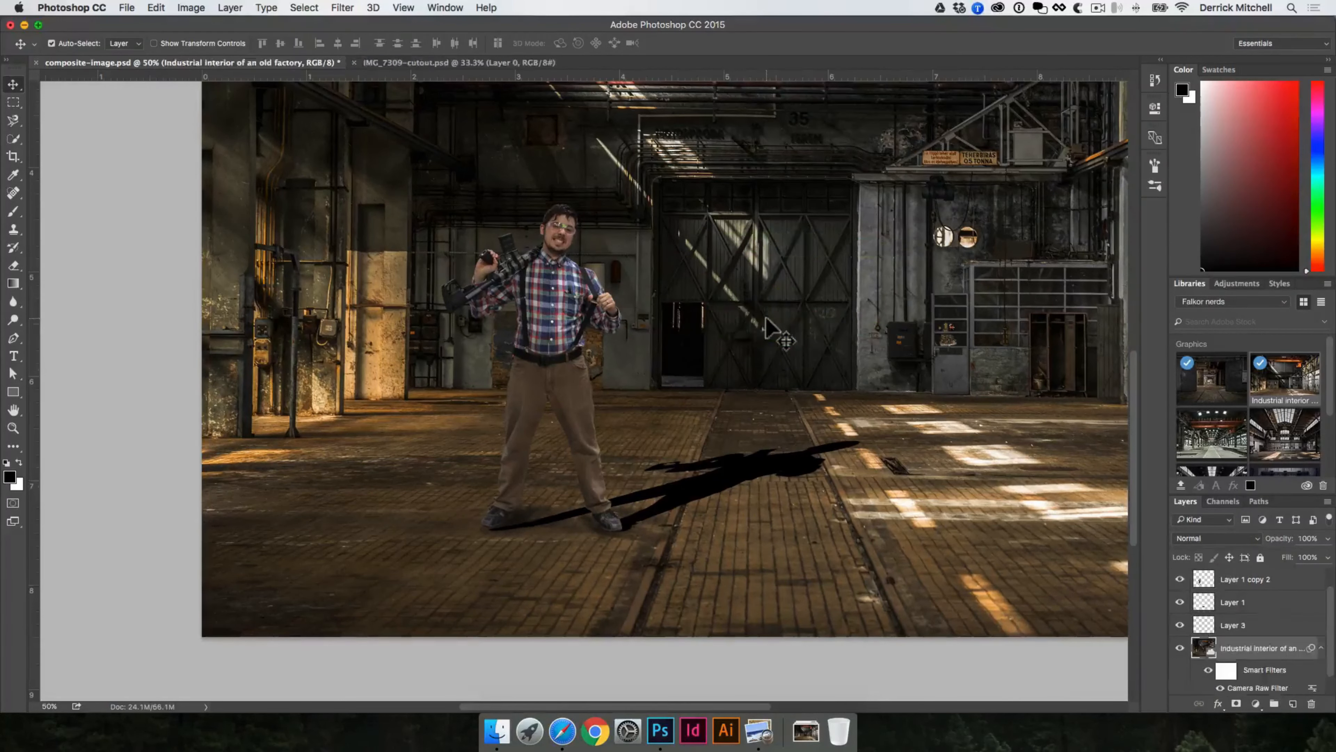
click(743, 467)
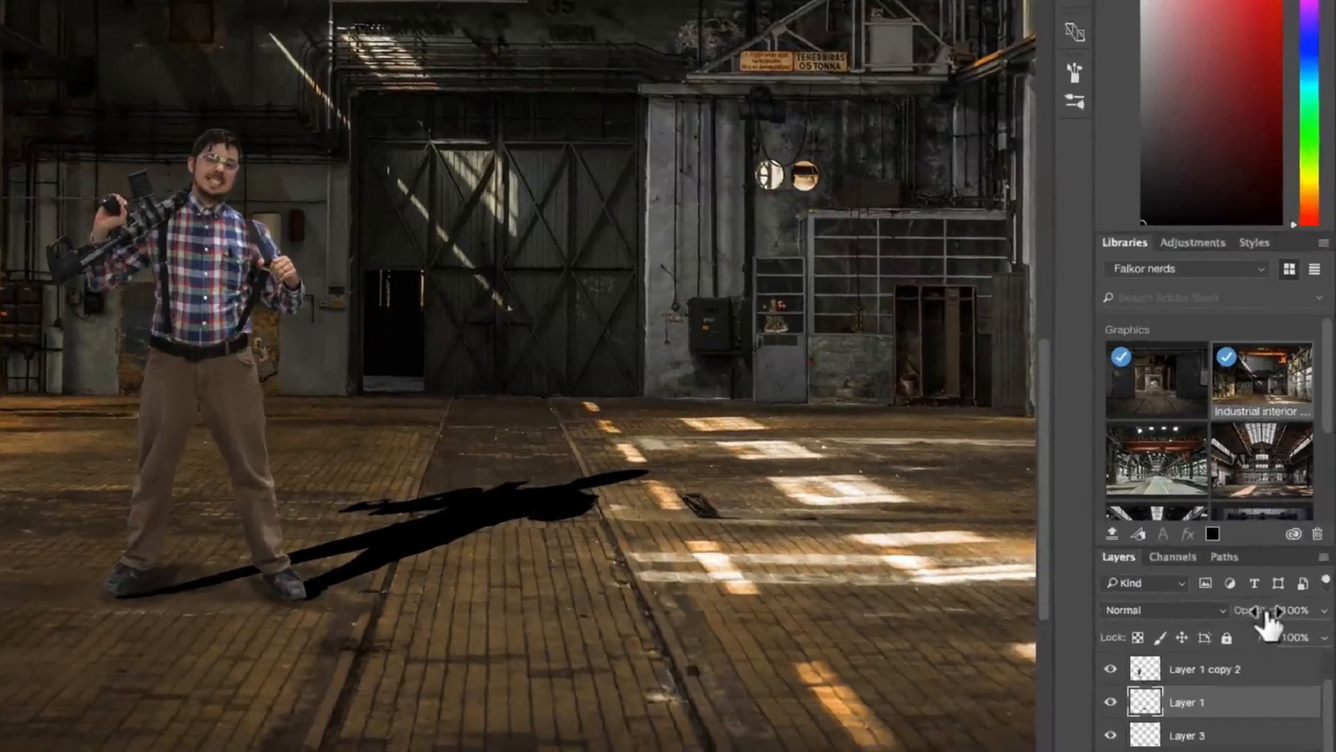
drag(1273, 538, 1252, 540)
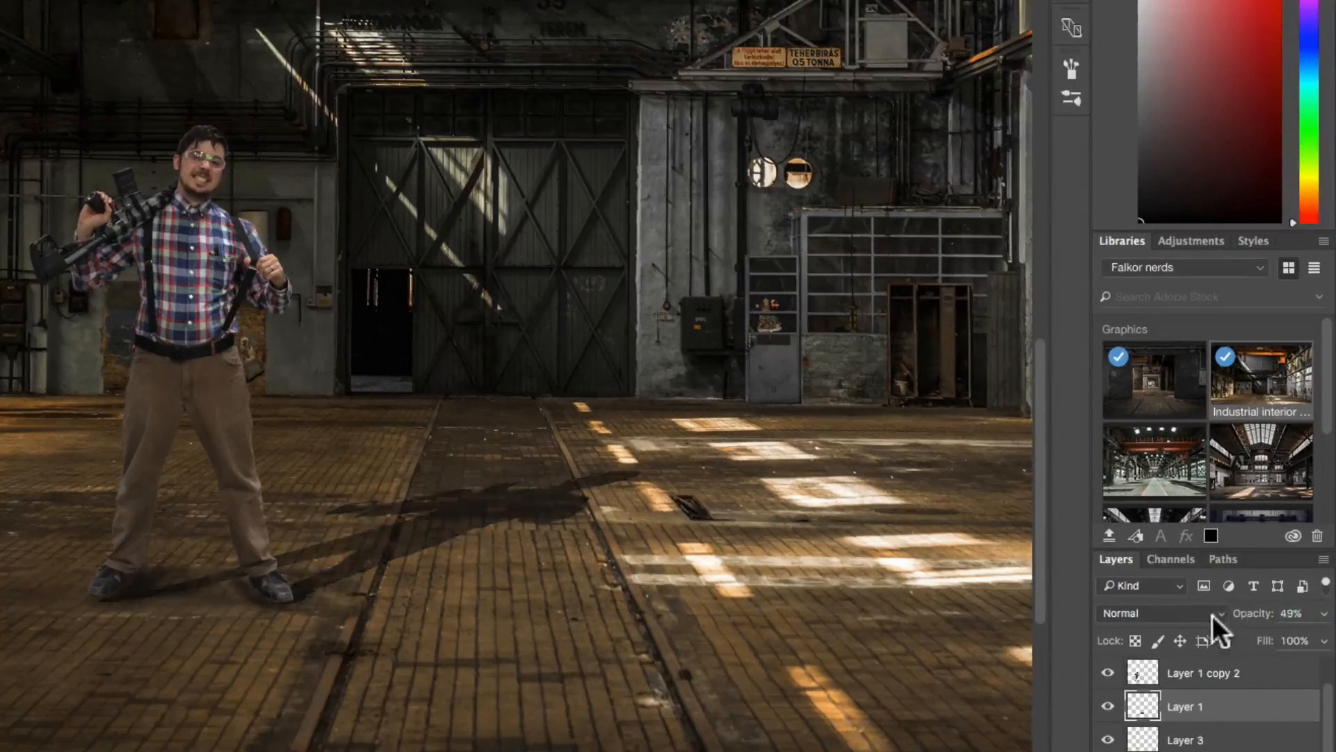
click(1217, 619)
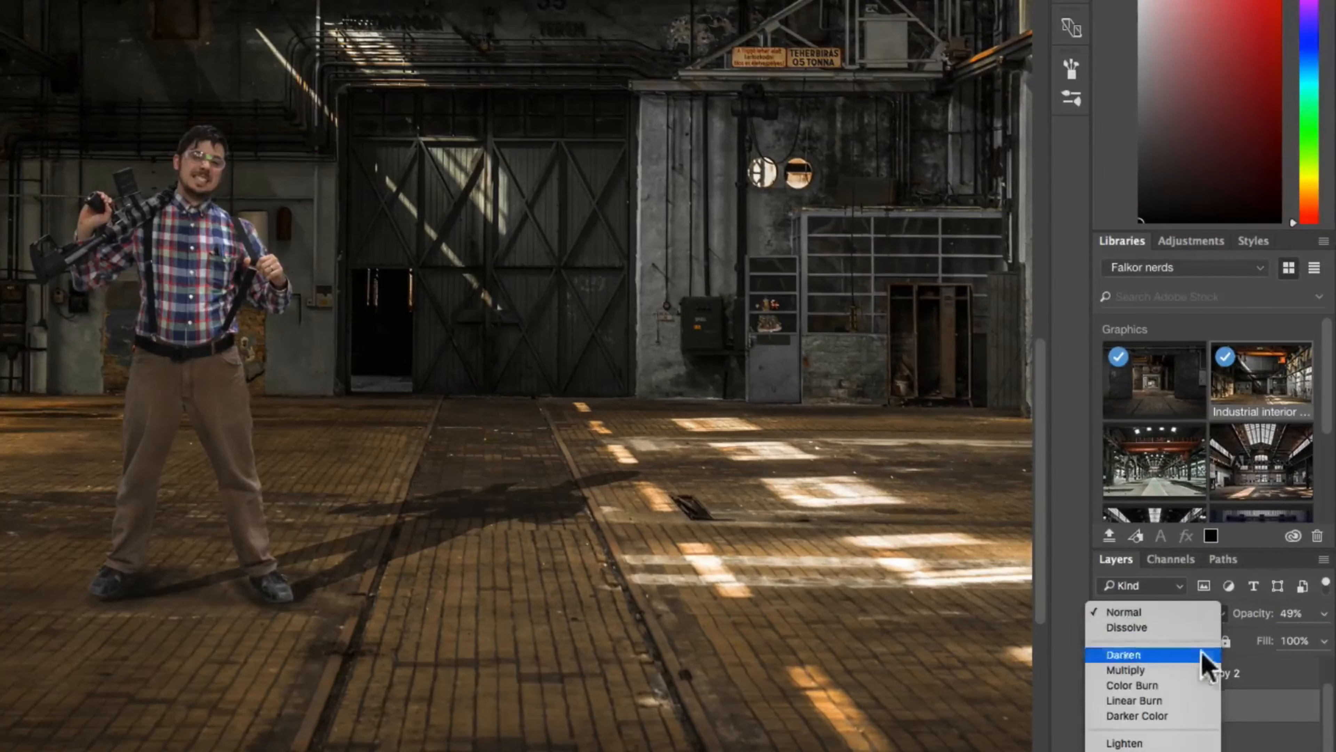
click(1181, 667)
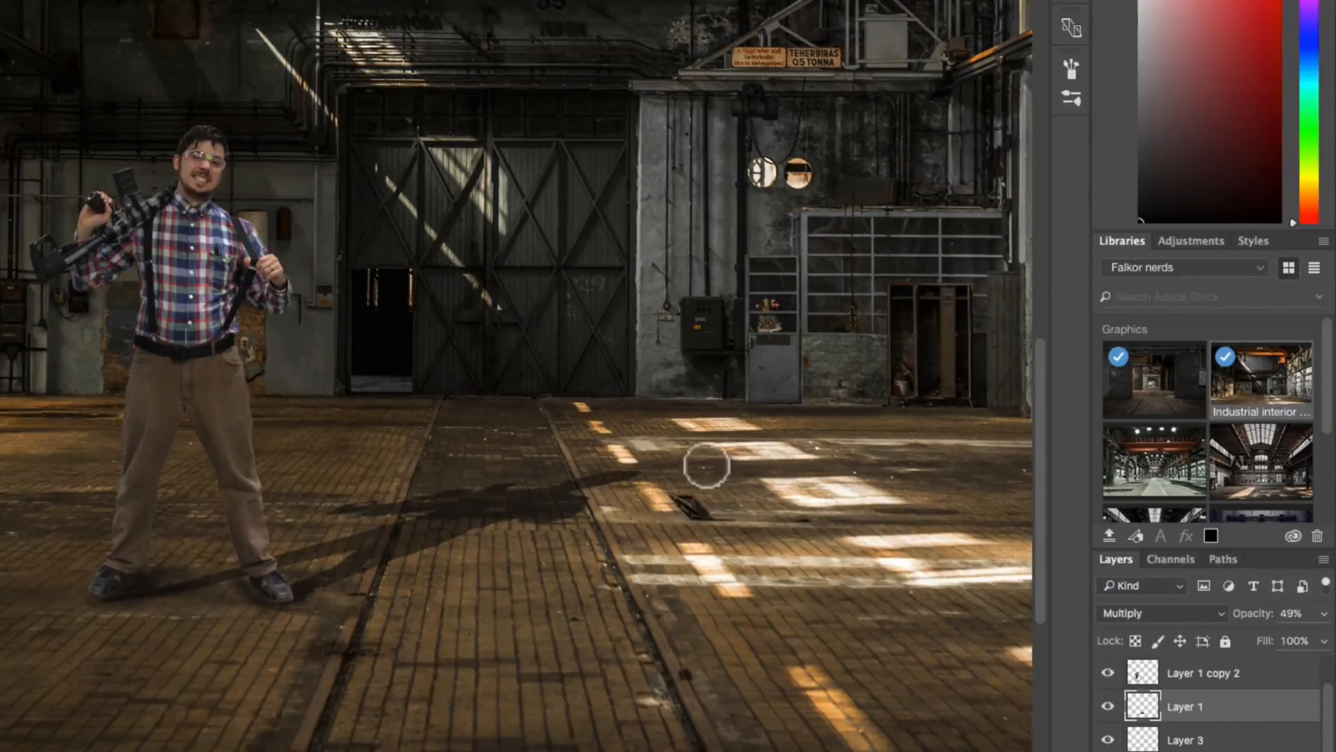
- Add a layer mask to shadow Layer 1 and fade out the far end of the shadow with a black-to-transparent gradient
mouse_move(727, 469)
mouse_down()
mouse_move(487, 470)
mouse_move(550, 502)
mouse_move(534, 500)
mouse_move(600, 490)
mouse_up()
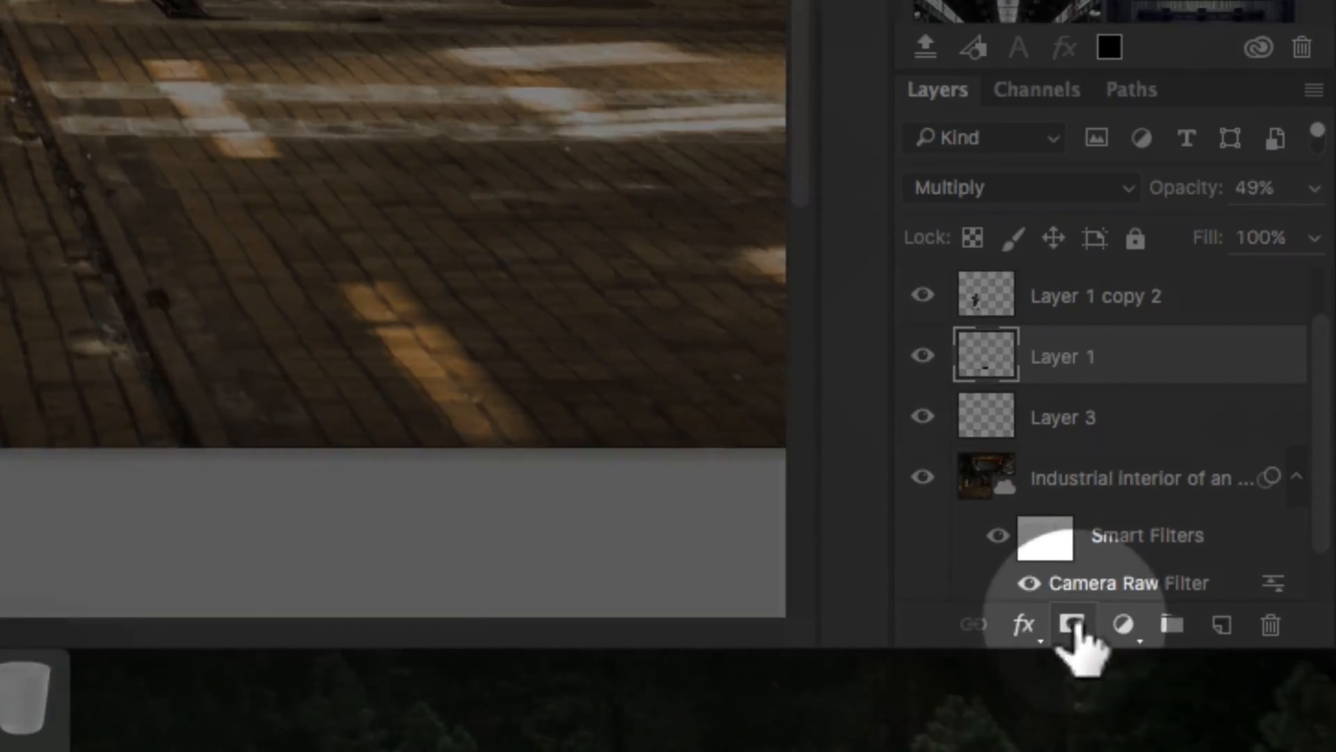
click(1072, 624)
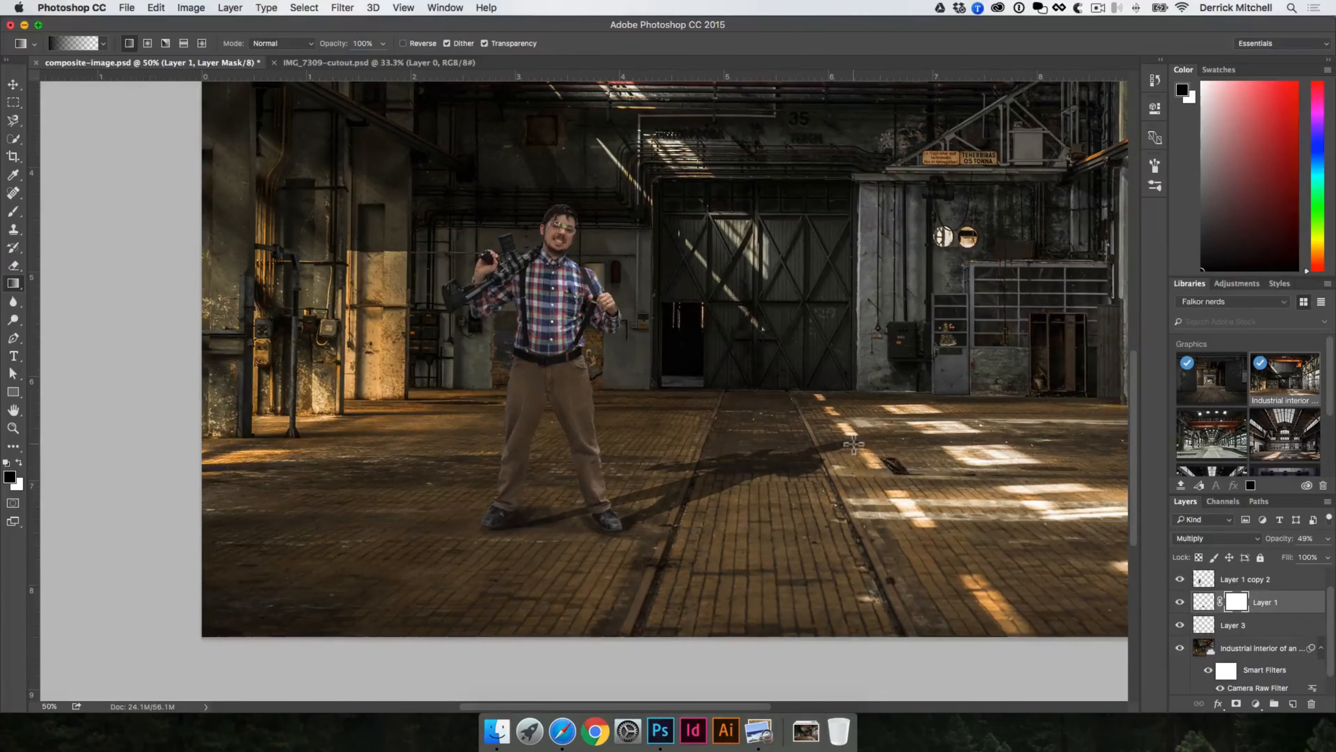
drag(785, 473, 660, 507)
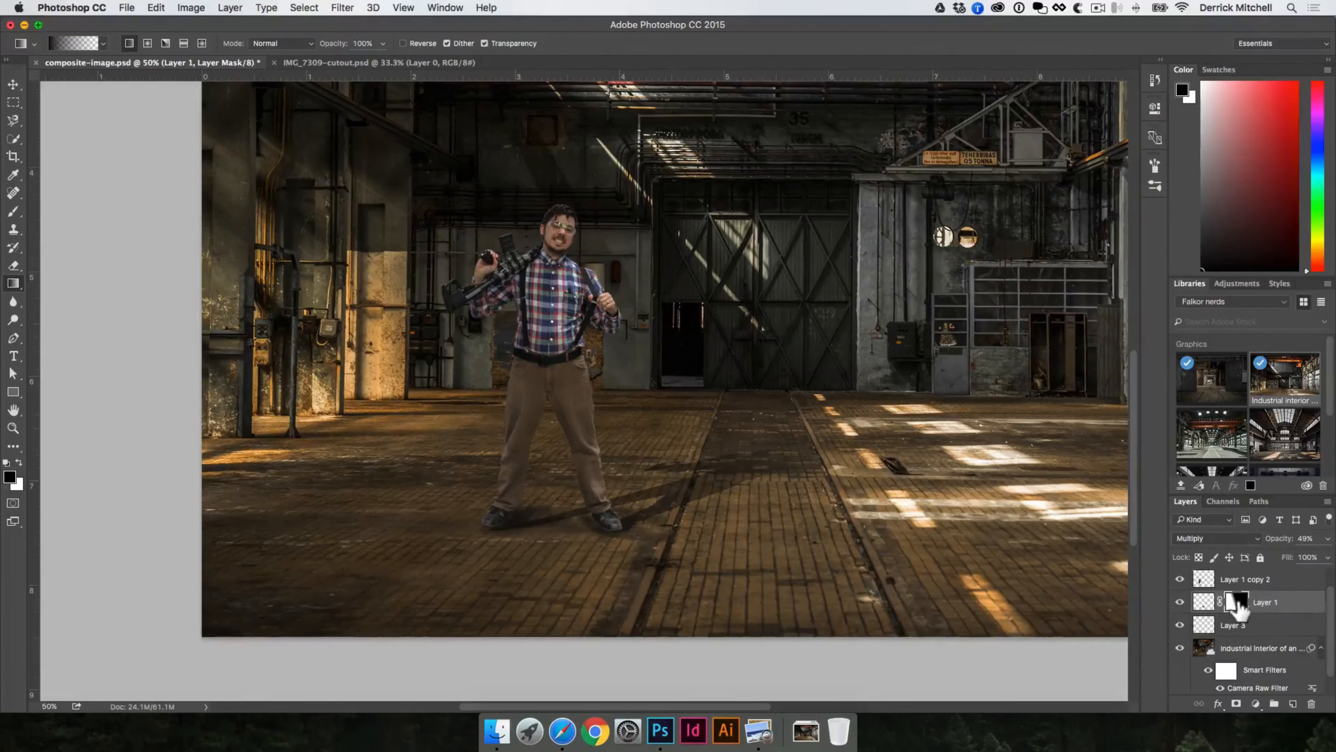
- Toggle the Layer 1 mask off and on repeatedly to compare the full shadow with the faded one
shift+click(1238, 602)
shift+click(1238, 603)
shift+click(1238, 603)
shift+click(1237, 603)
shift+click(1237, 602)
shift+click(1237, 603)
- Select the man's layer, Layer 1 copy 2, in the full composite
key(v)
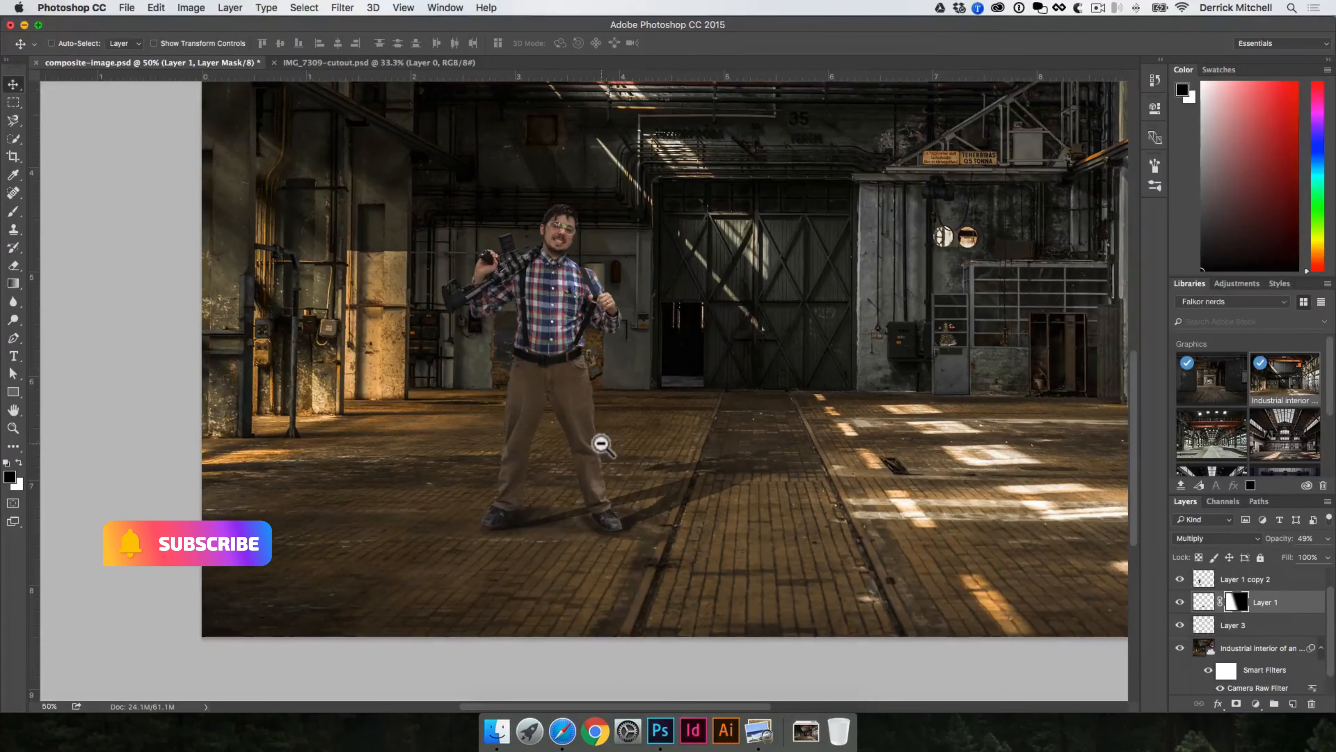
key(super+minus)
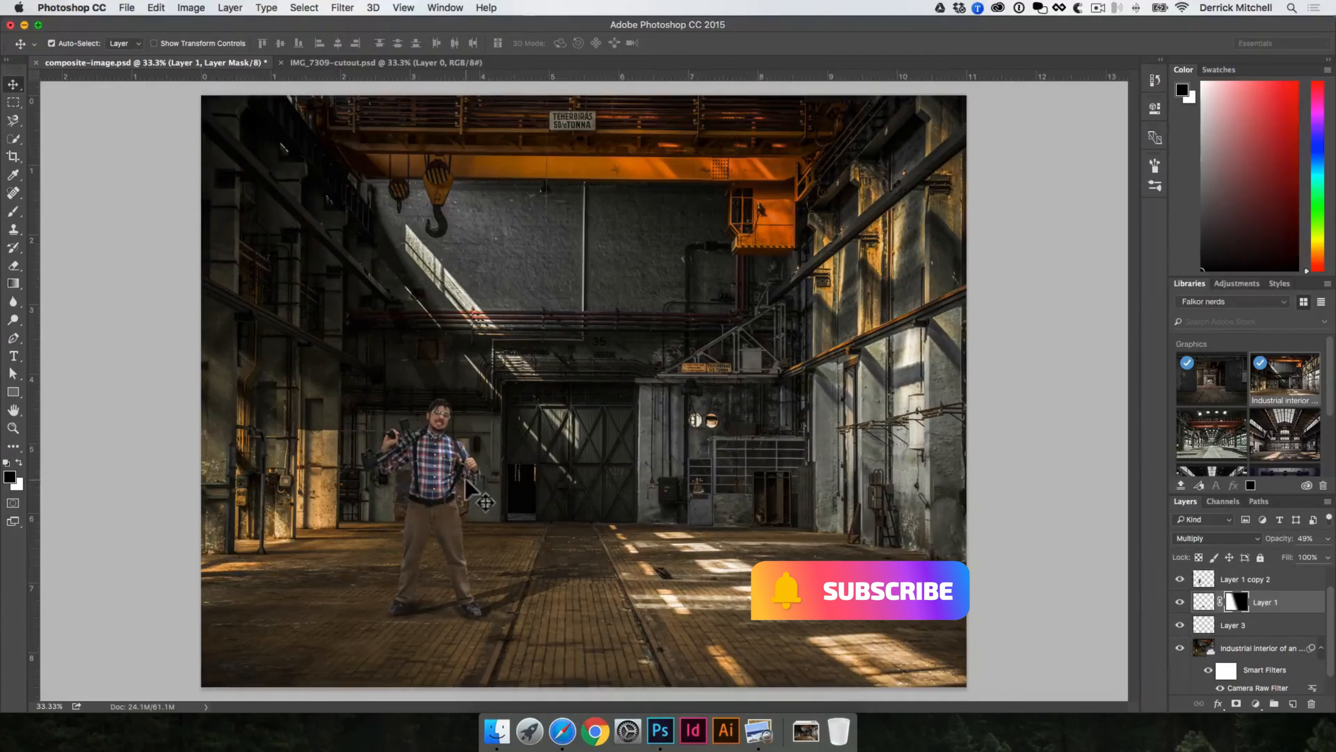
click(435, 475)
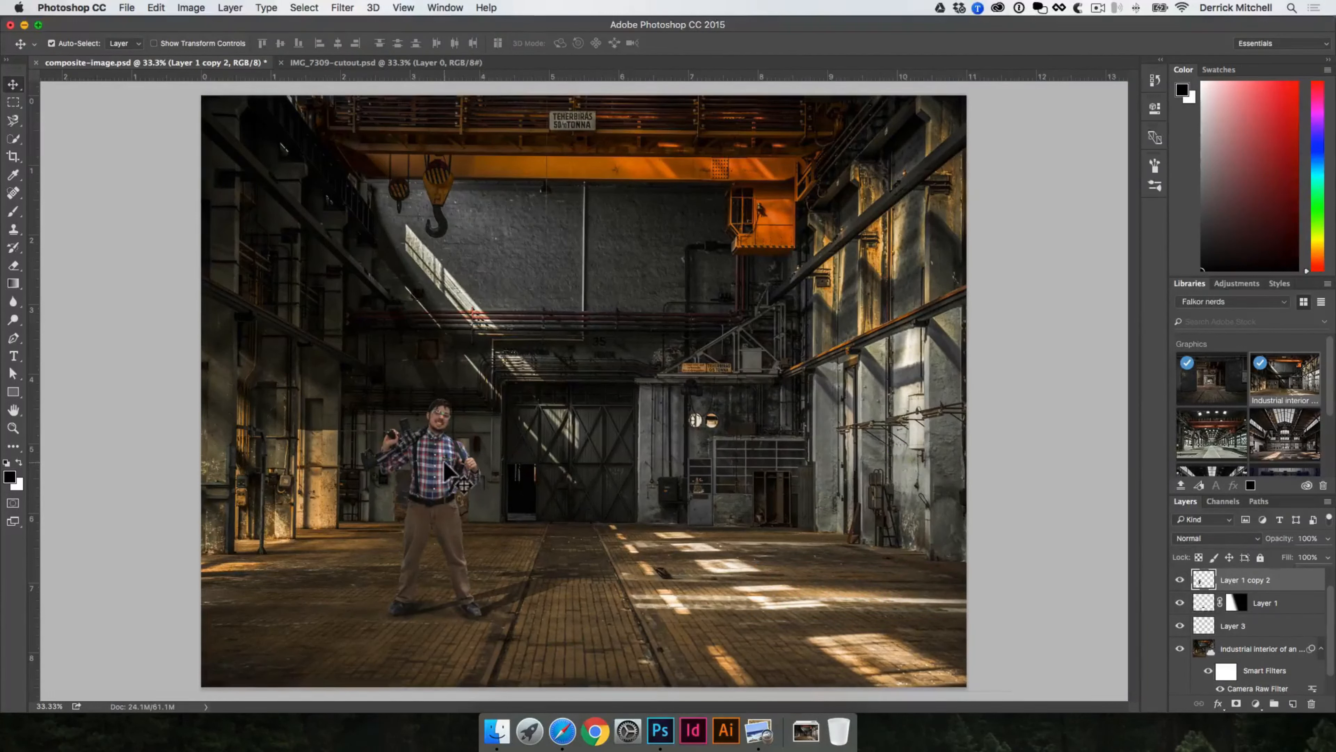
key(i)
key(super+l)
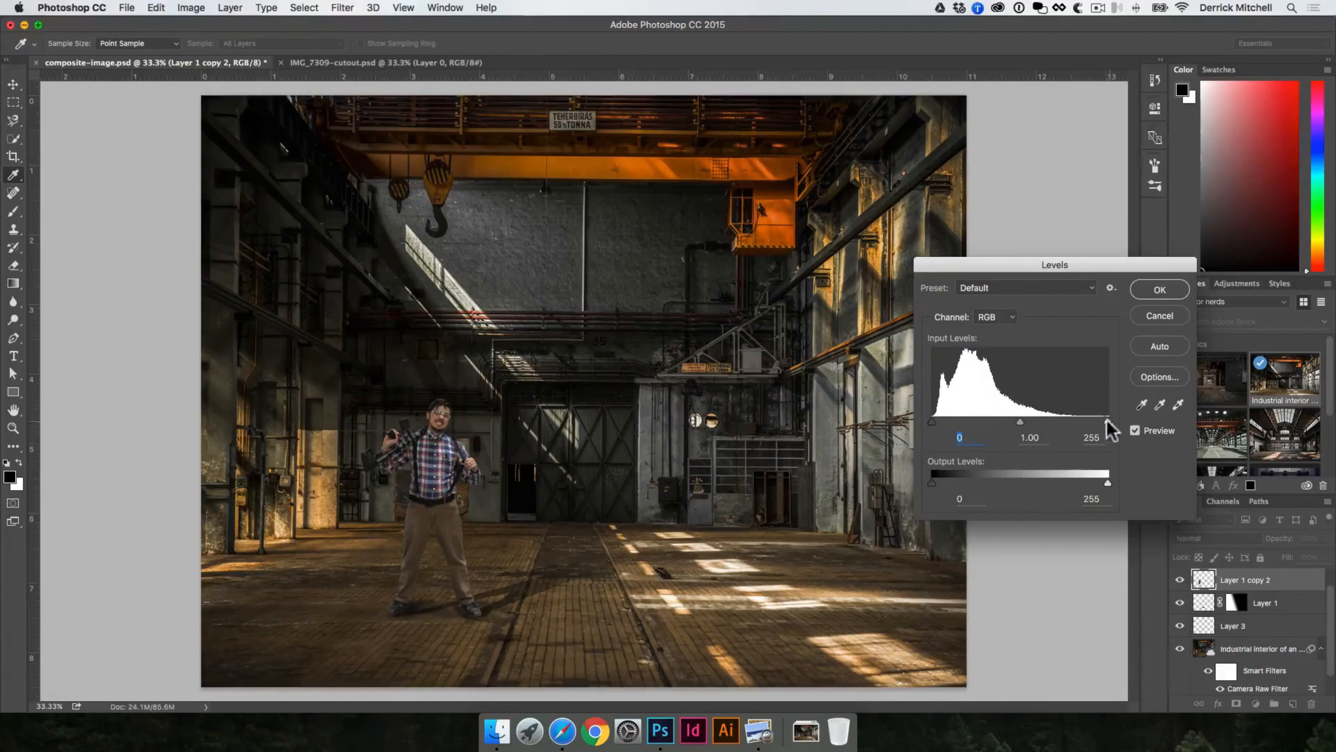
mouse_move(1106, 421)
mouse_down()
mouse_move(1074, 427)
mouse_move(1120, 419)
mouse_up()
drag(938, 426, 932, 481)
mouse_move(1110, 482)
mouse_down()
mouse_move(1089, 487)
mouse_move(1108, 483)
mouse_up()
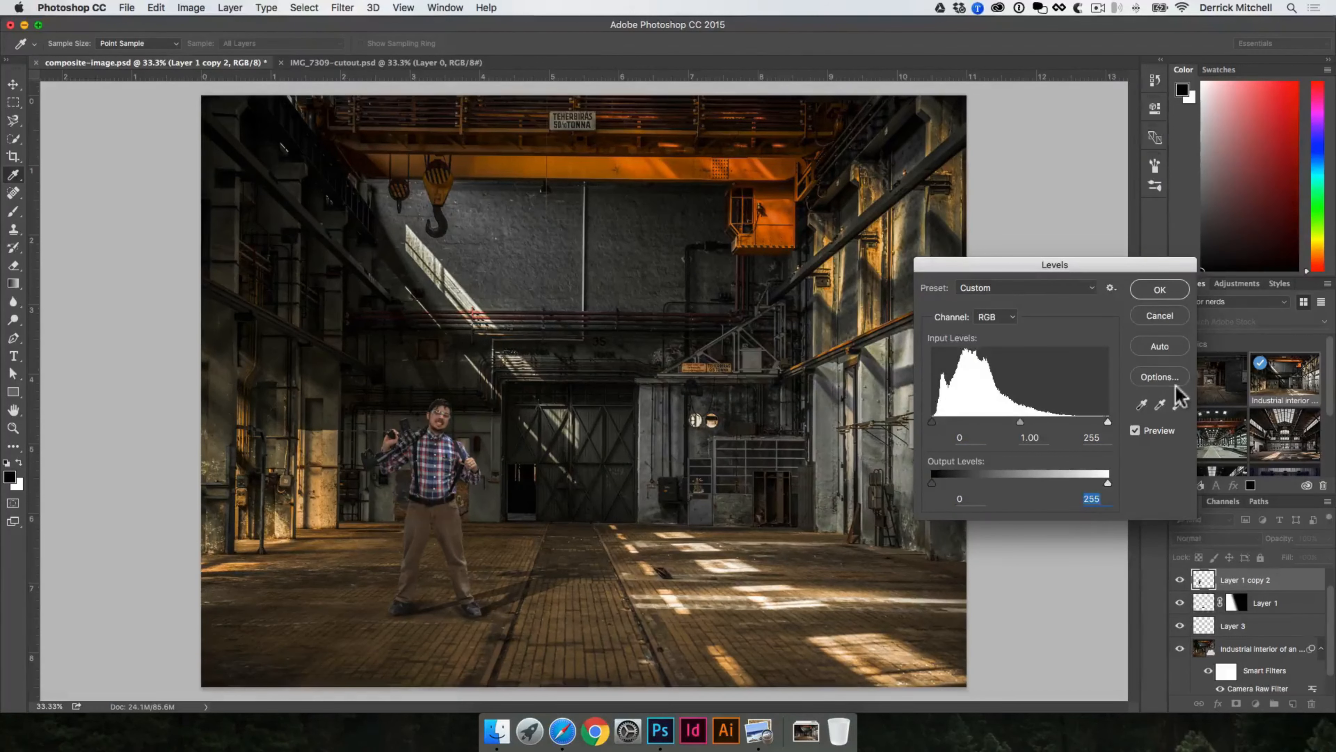
click(1159, 316)
click(343, 7)
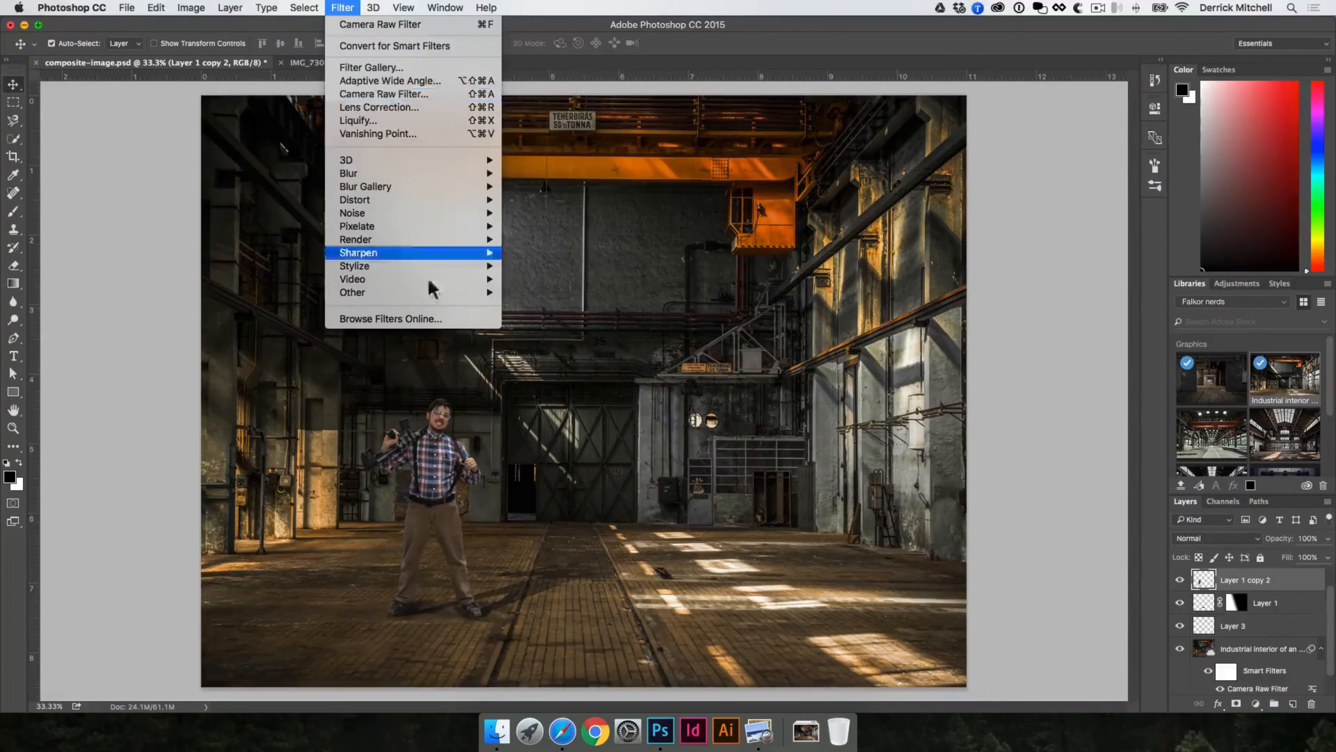
click(545, 379)
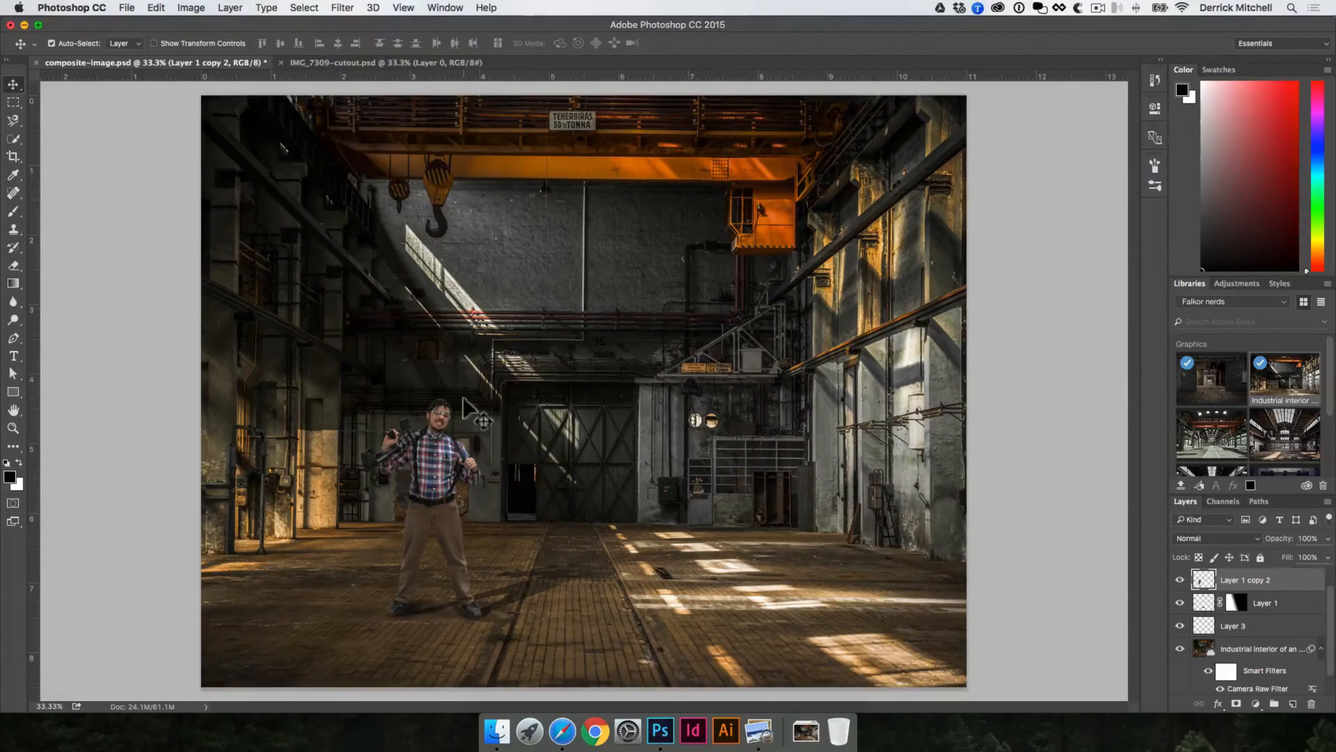